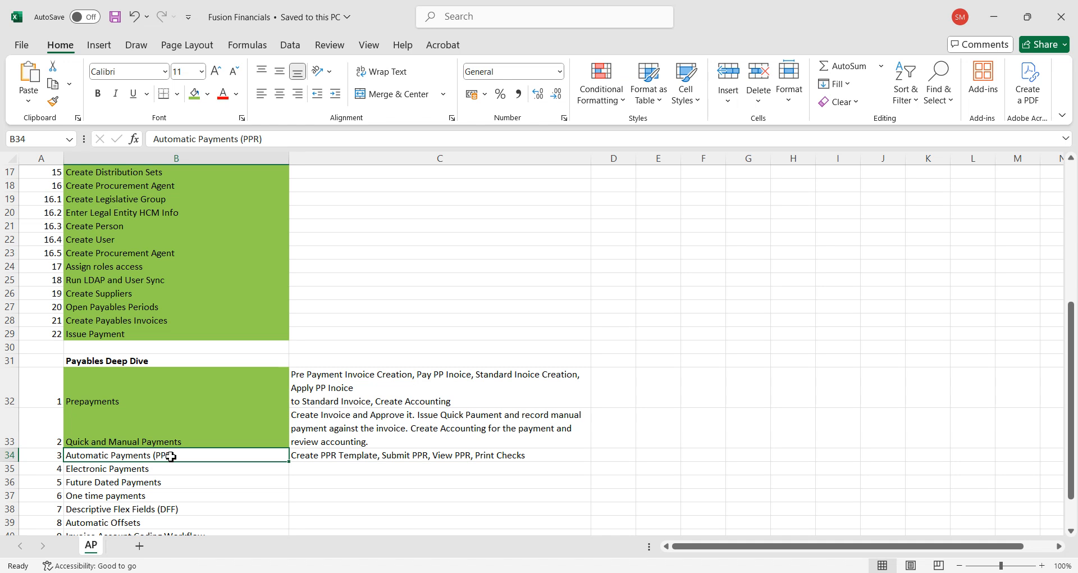
Append ", Verify Invoice" to the description beside Automatic Payments (PPR) and save the workbook.
click(337, 455)
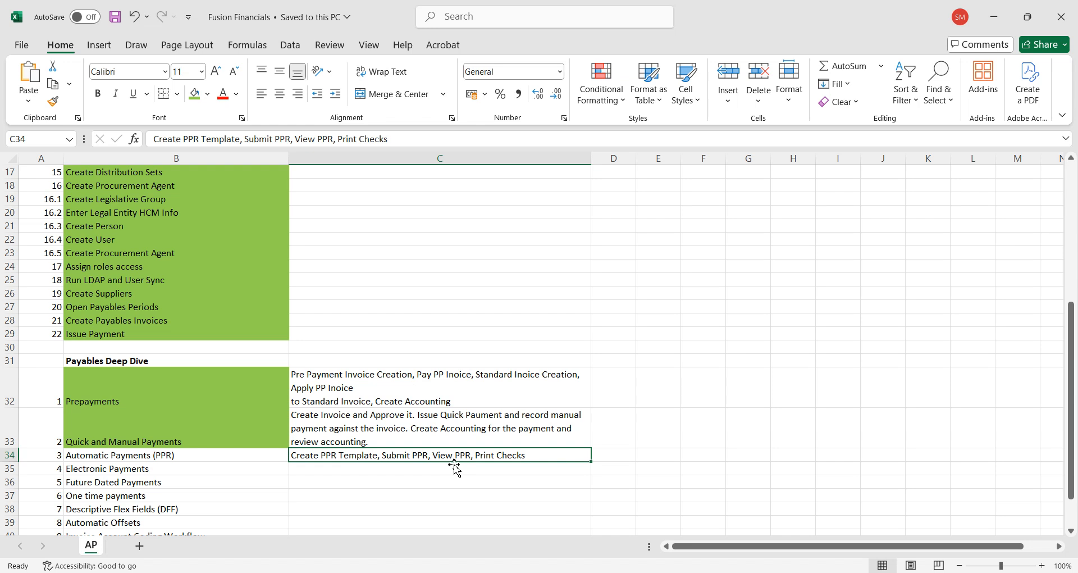
double_click(536, 456)
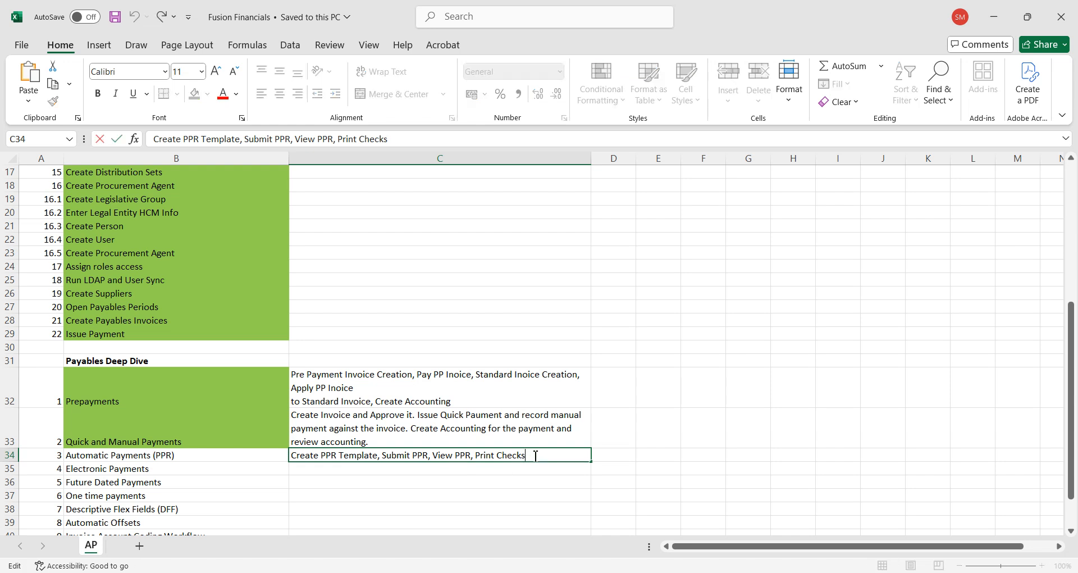
text(, vERIFY)
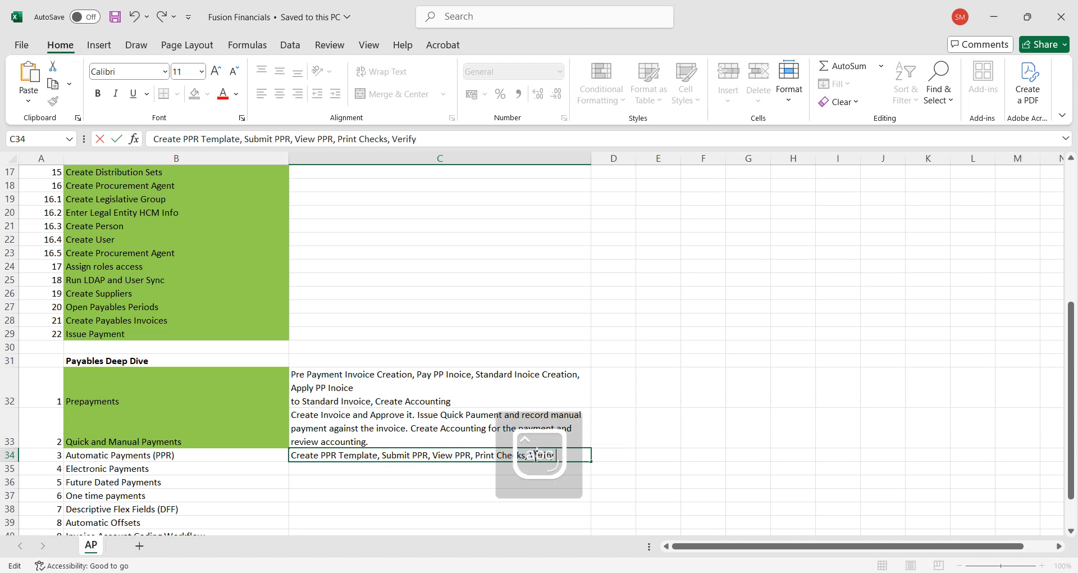
key(BackSpace)
key(BackSpace)
key(BackSpace)
key(BackSpace)
key(BackSpace)
key(BackSpace)
key(Caps_Lock)
text(V)
key(Caps_Lock)
text(e)
text(rify Invoice)
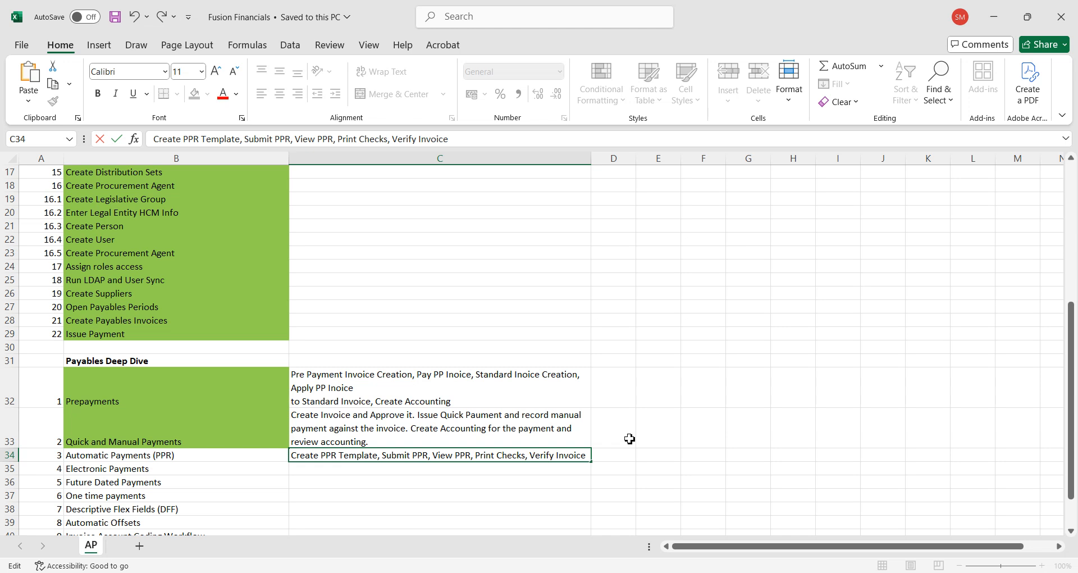
click(677, 435)
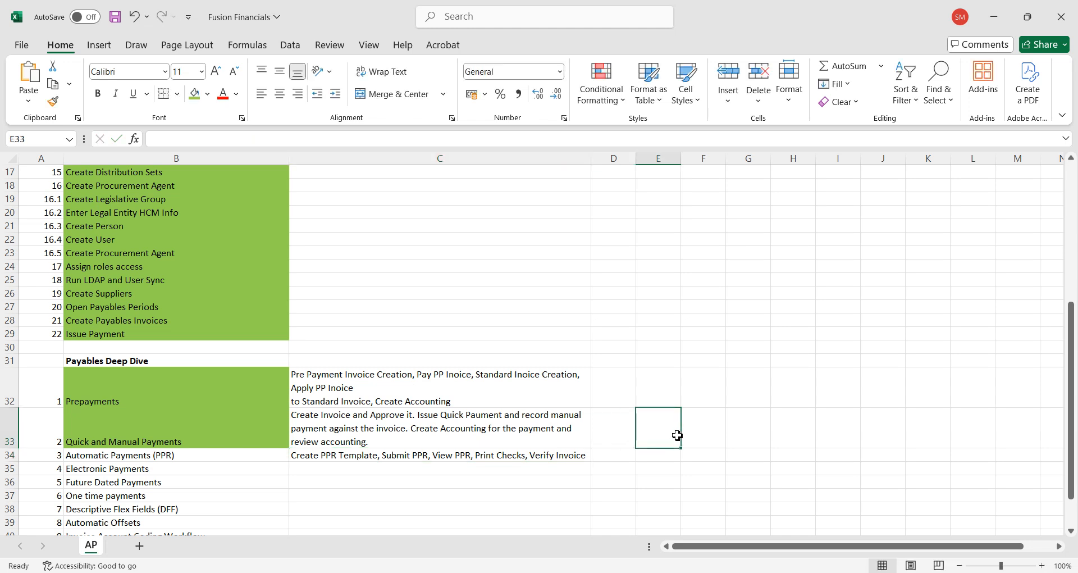
key(ctrl+s)
Switch to Oracle Fusion in the browser and open Manage Payment Process Request Templates from the Payments work area.
click(518, 572)
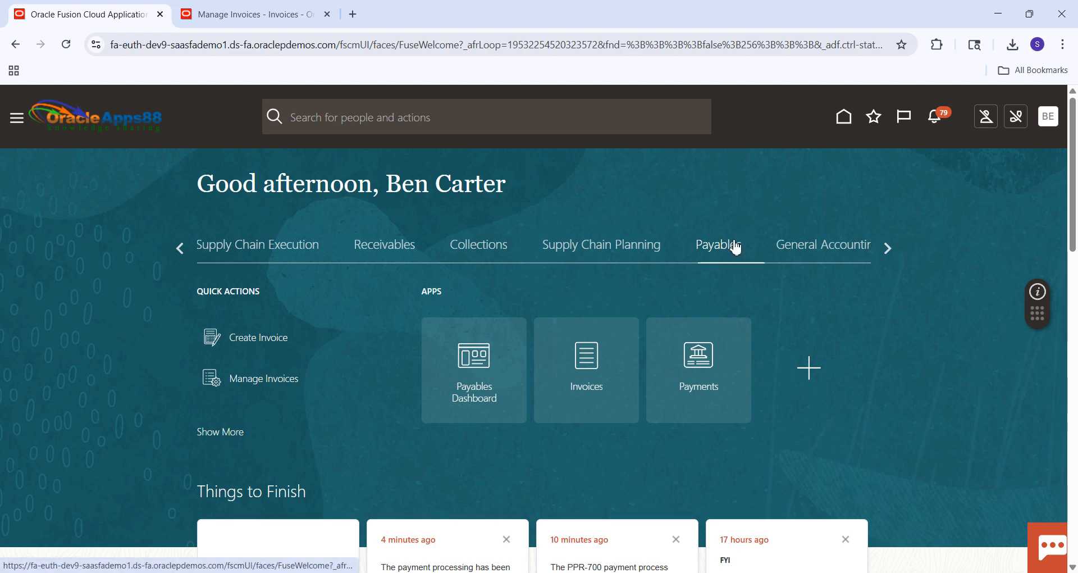
click(712, 372)
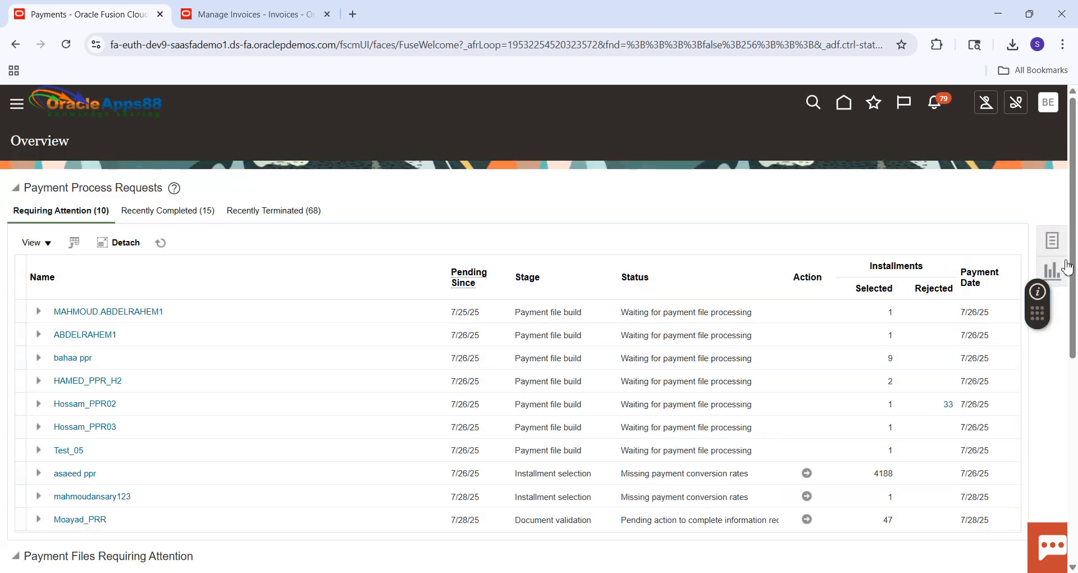
click(1056, 244)
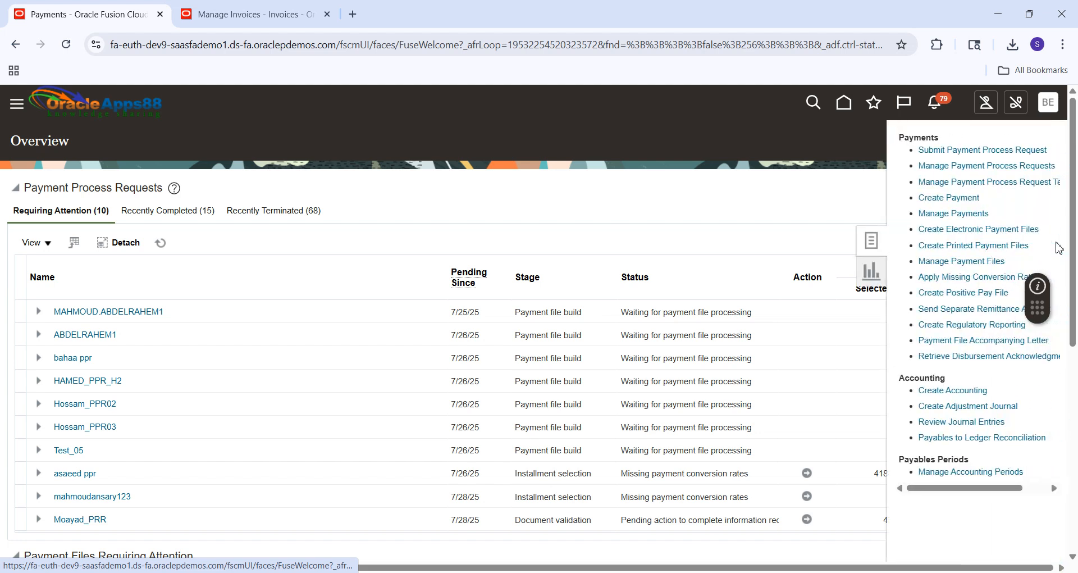
click(954, 183)
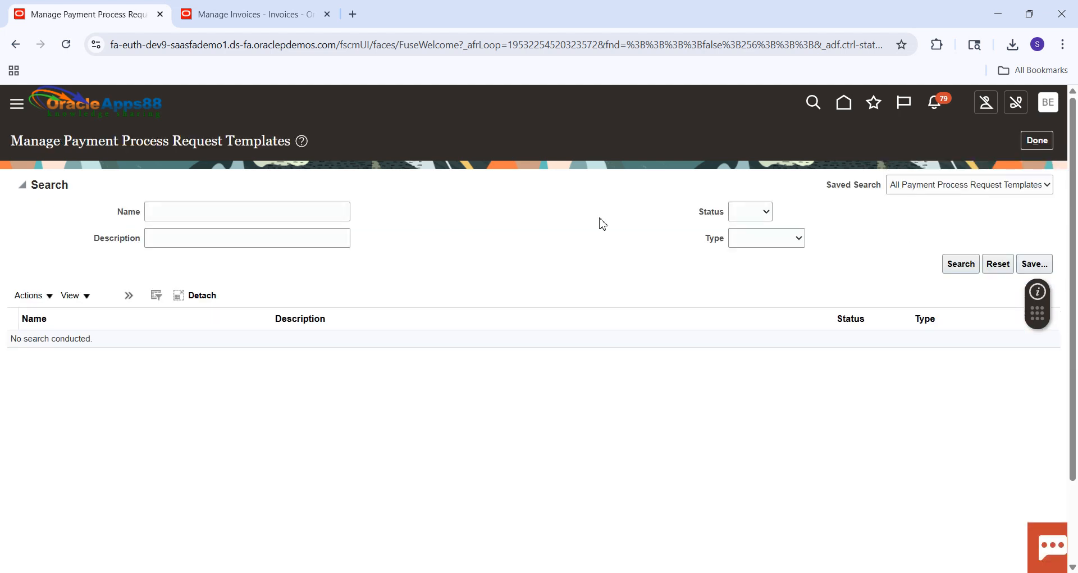
Enter SM1 PPR Template as the name in the template search criteria.
click(241, 212)
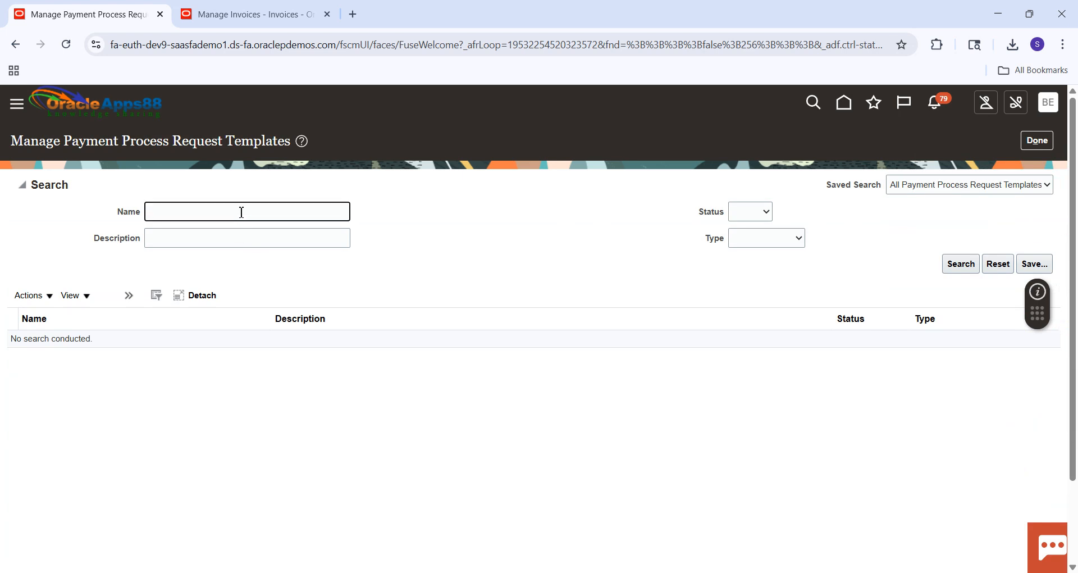
key(Caps_Lock)
text(SM1 PPR T)
key(Caps_Lock)
text(emplate)
Set the template search criteria to status Active and type Daily.
click(743, 214)
click(742, 267)
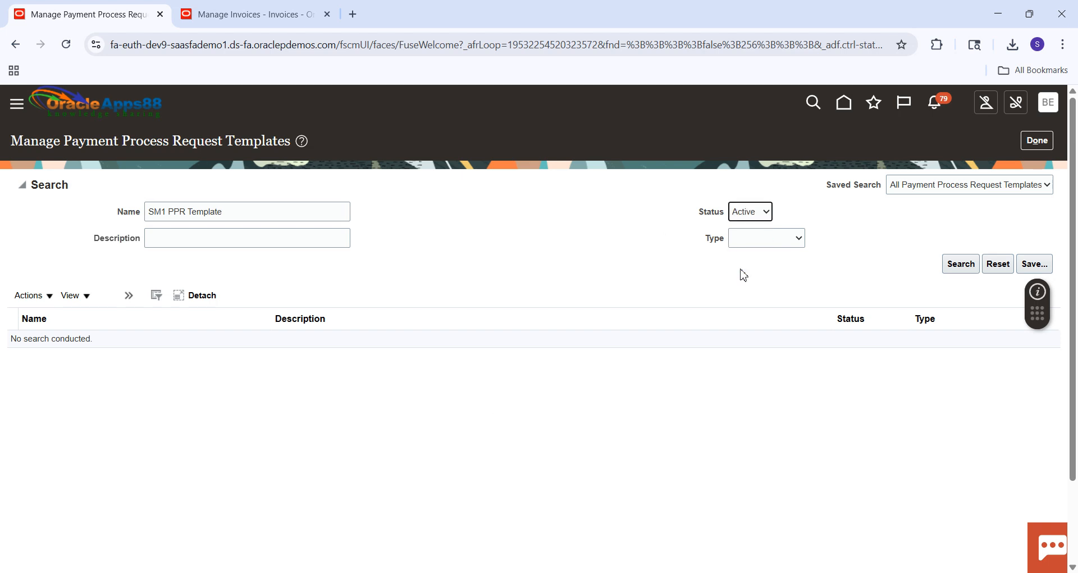
click(773, 245)
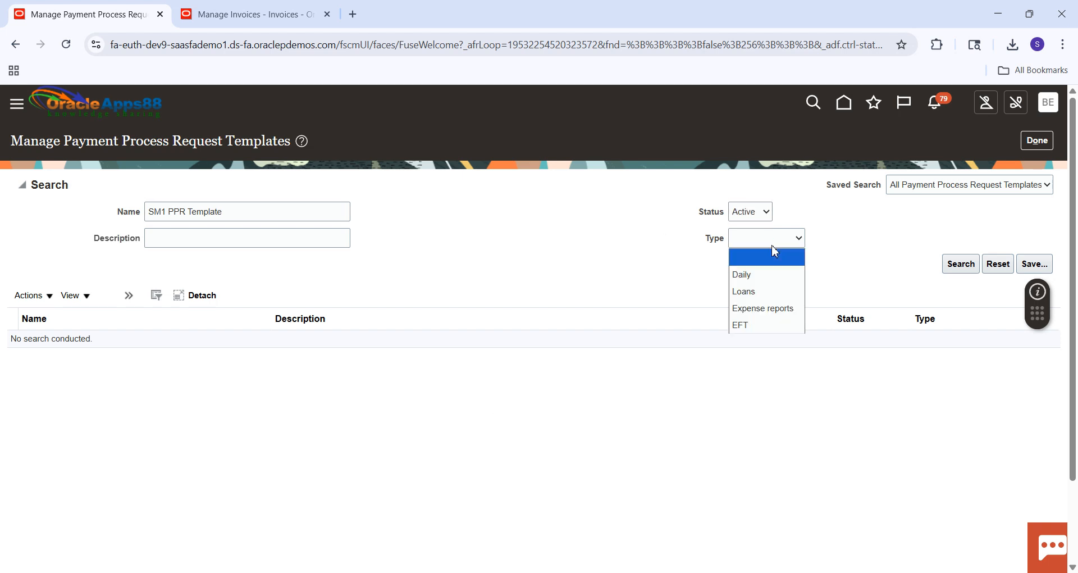
click(754, 279)
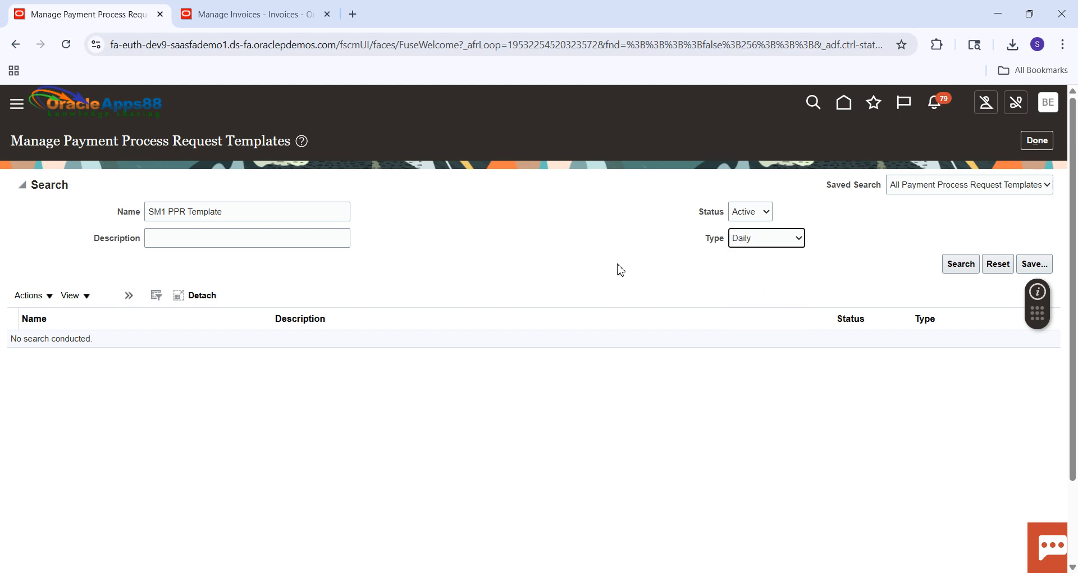
Create a new payment process request template, reusing the search name SM1 PPR Template, and set its type to Daily.
click(233, 215)
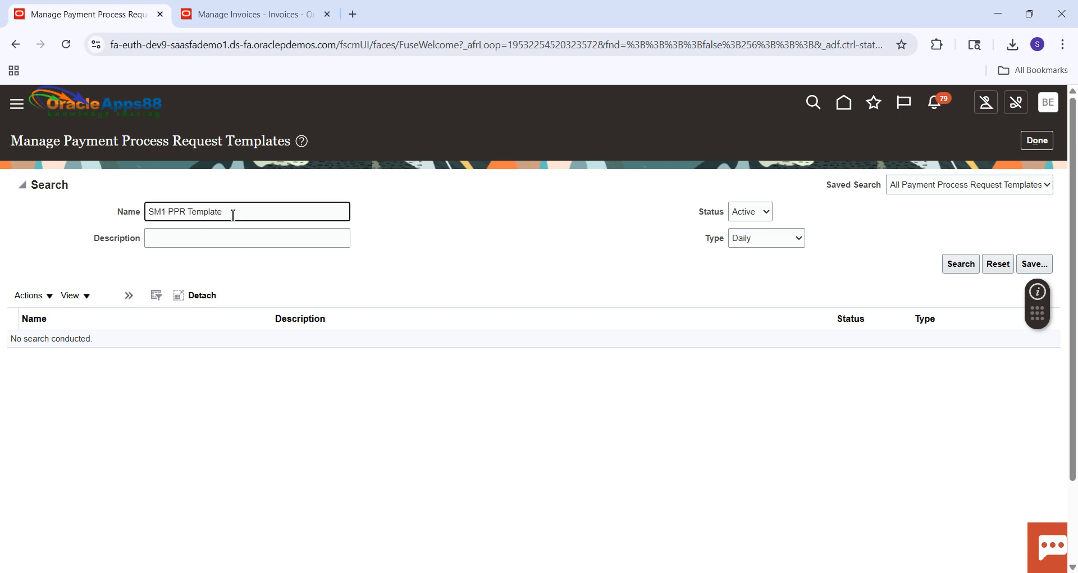
triple_click(233, 215)
key(ctrl+c)
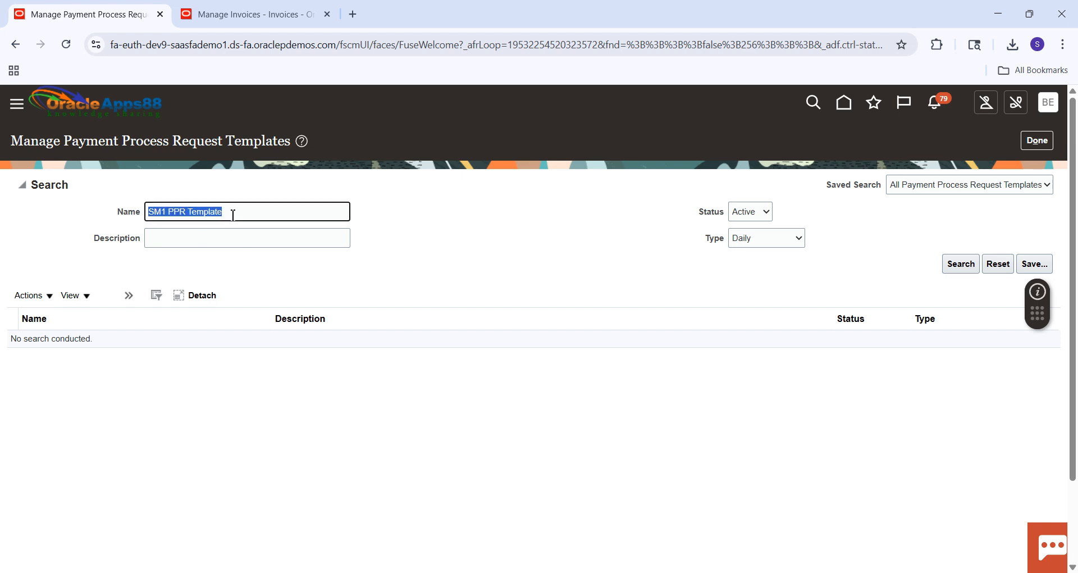
click(48, 297)
click(48, 325)
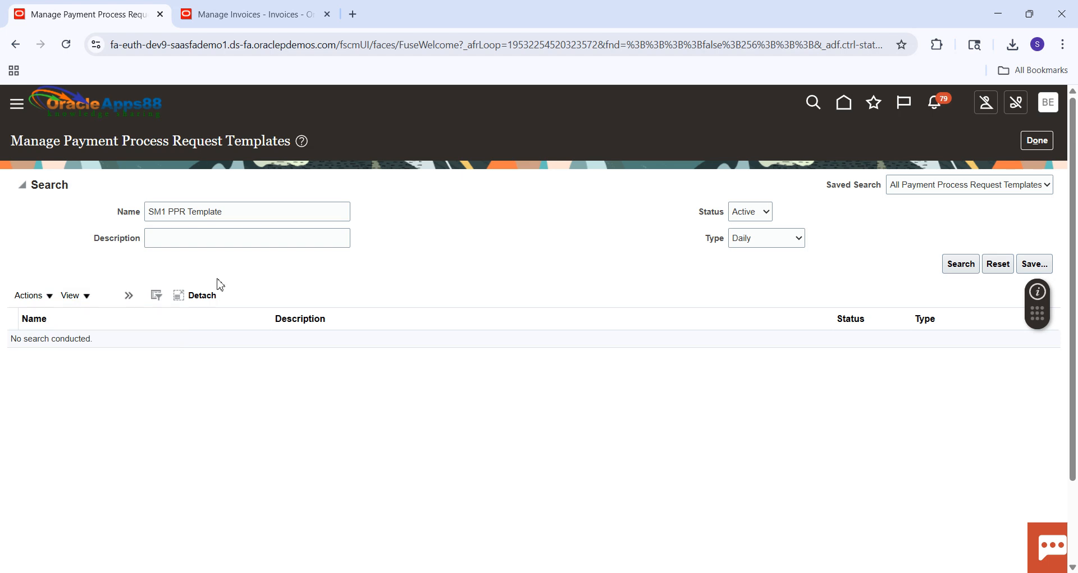
click(334, 204)
key(ctrl+v)
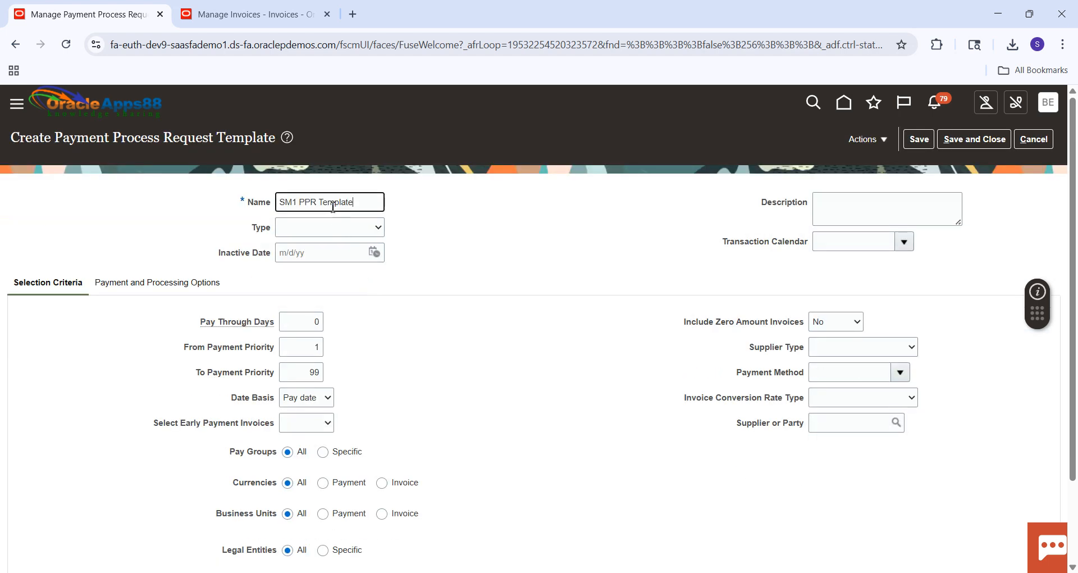
key(Tab)
click(336, 232)
click(321, 266)
click(570, 260)
Set the template's Supplier or Party selection criterion to SM1 Supplier.
click(854, 355)
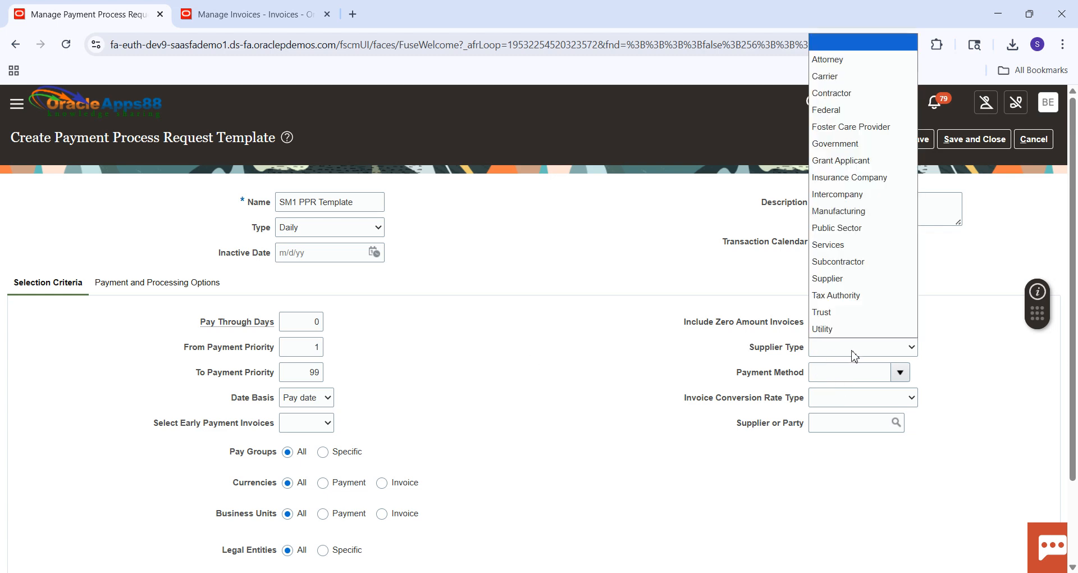
click(694, 399)
click(831, 428)
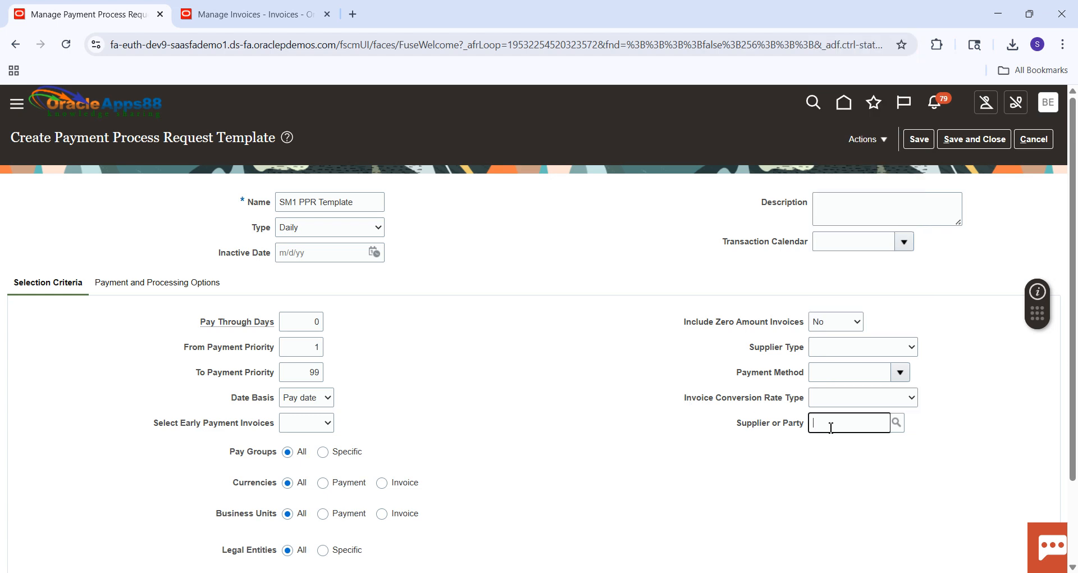
key(Caps_Lock)
text(SM)
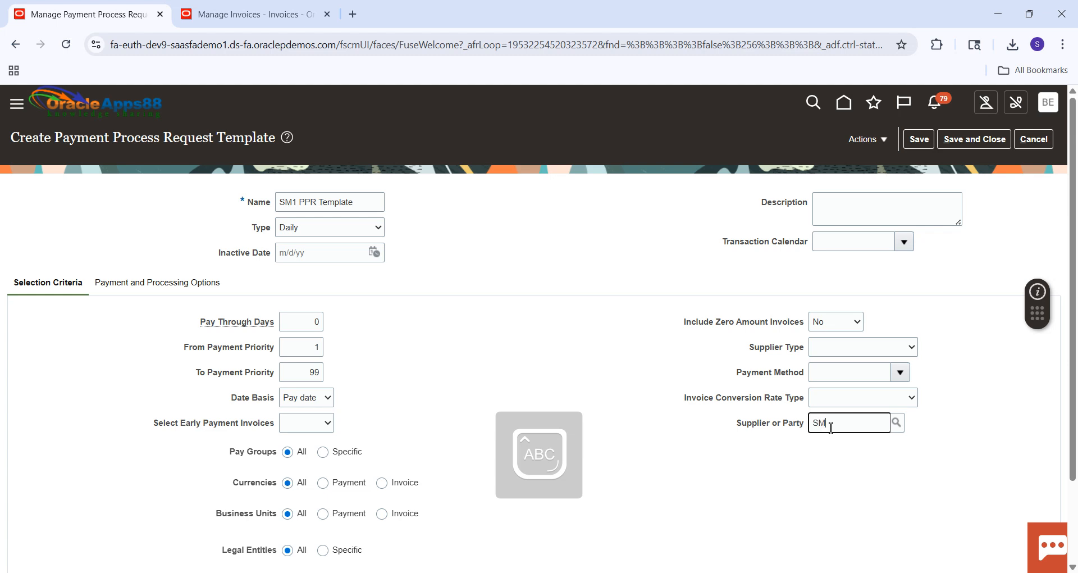
text(1)
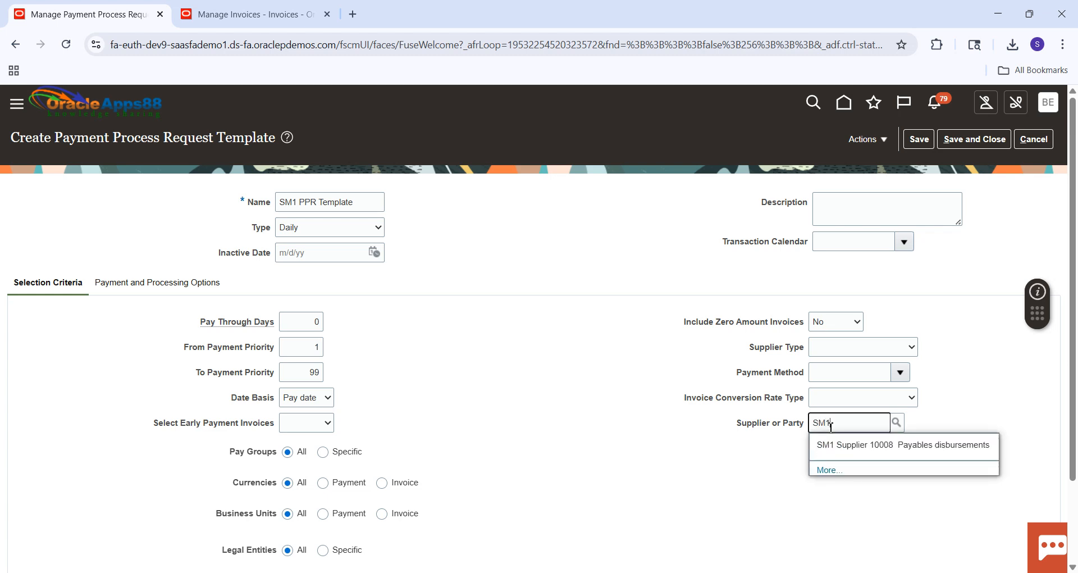
click(880, 452)
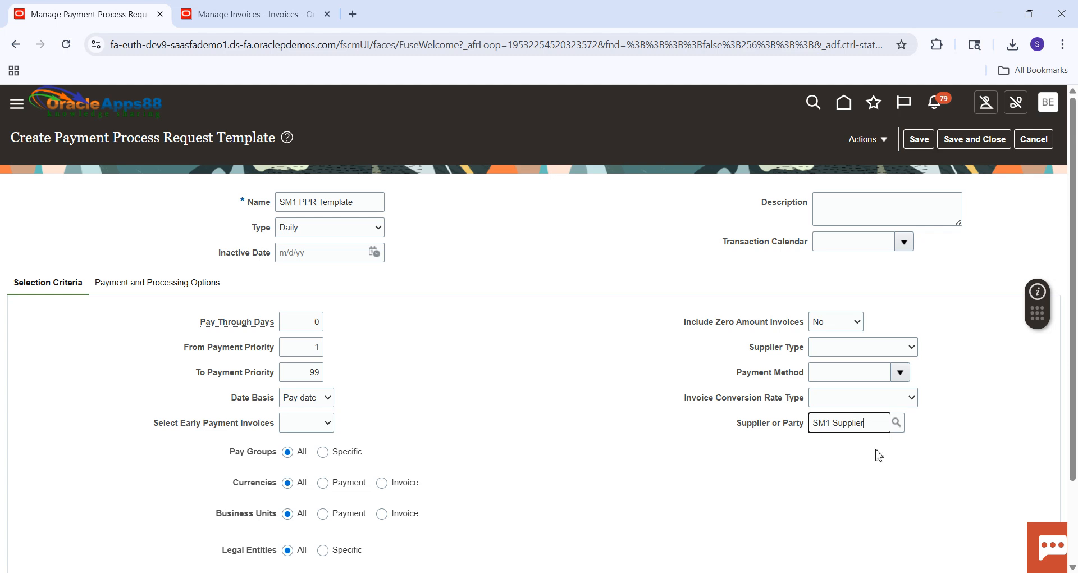
In the payment and processing options, set the disbursement bank account to SM1 Account.
click(198, 290)
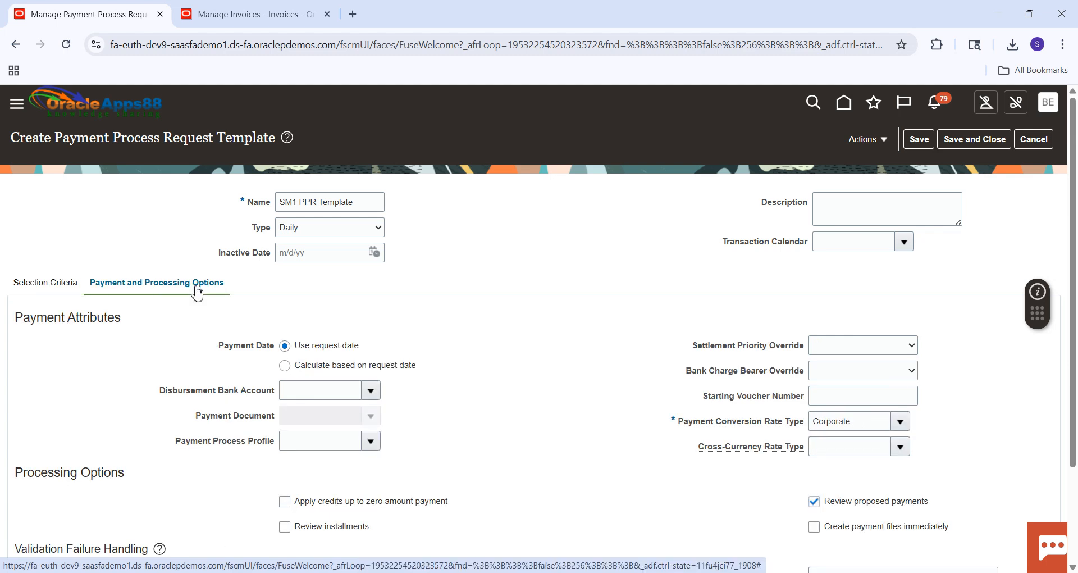
click(336, 388)
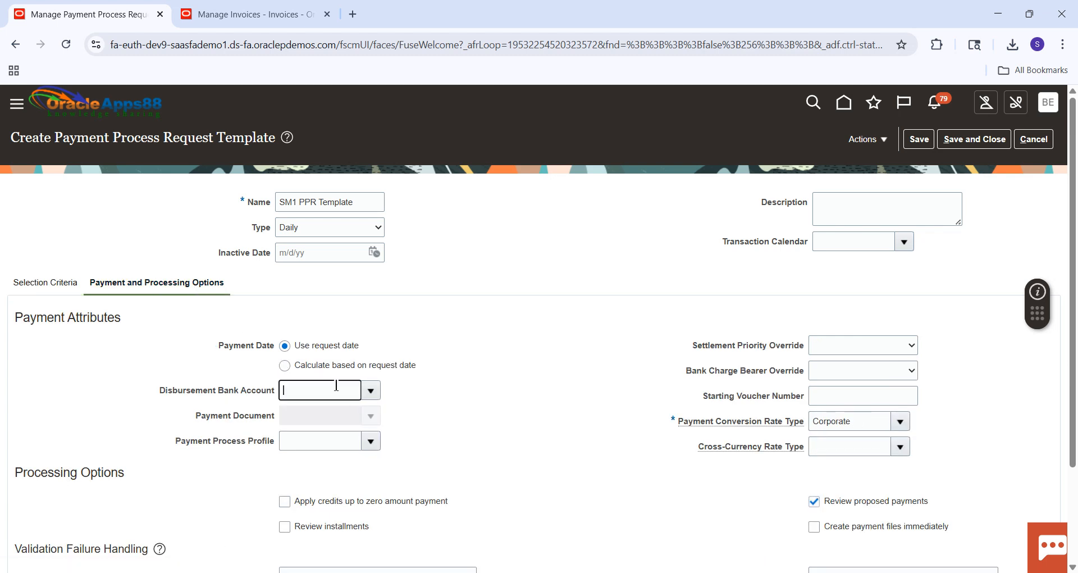
text(SM1)
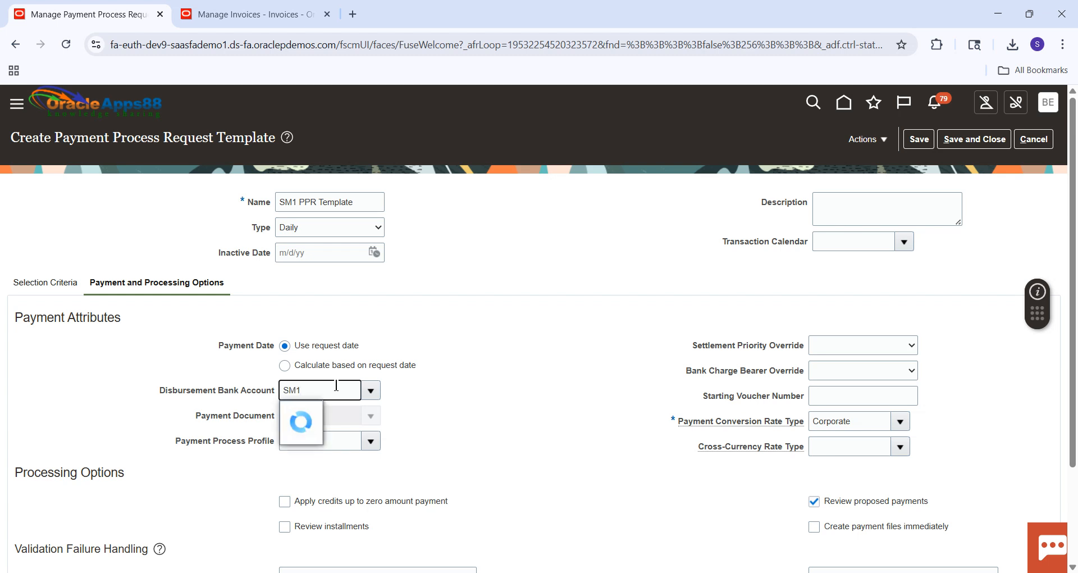
key(Tab)
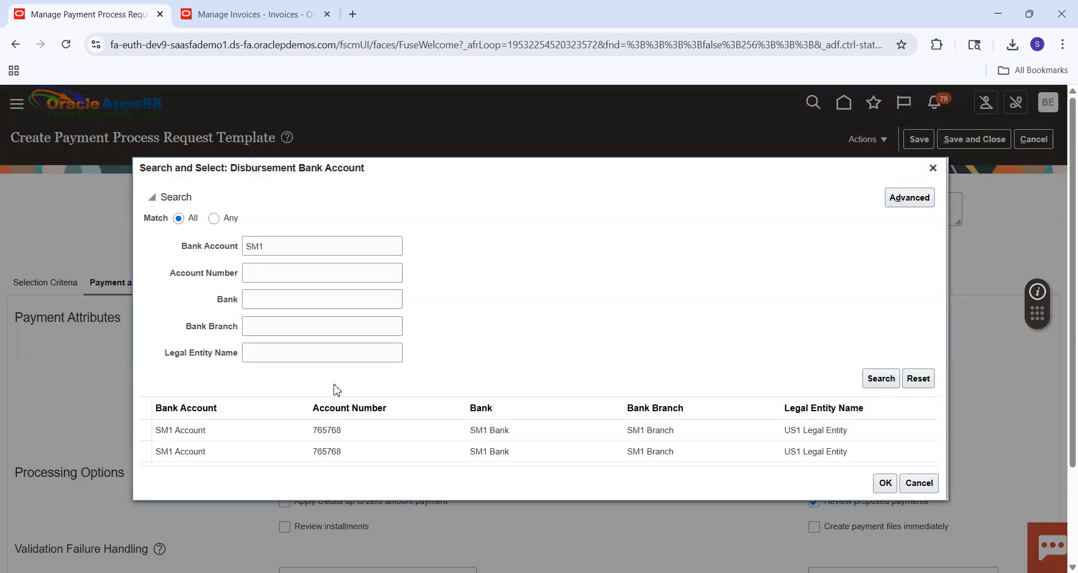
click(251, 429)
click(886, 484)
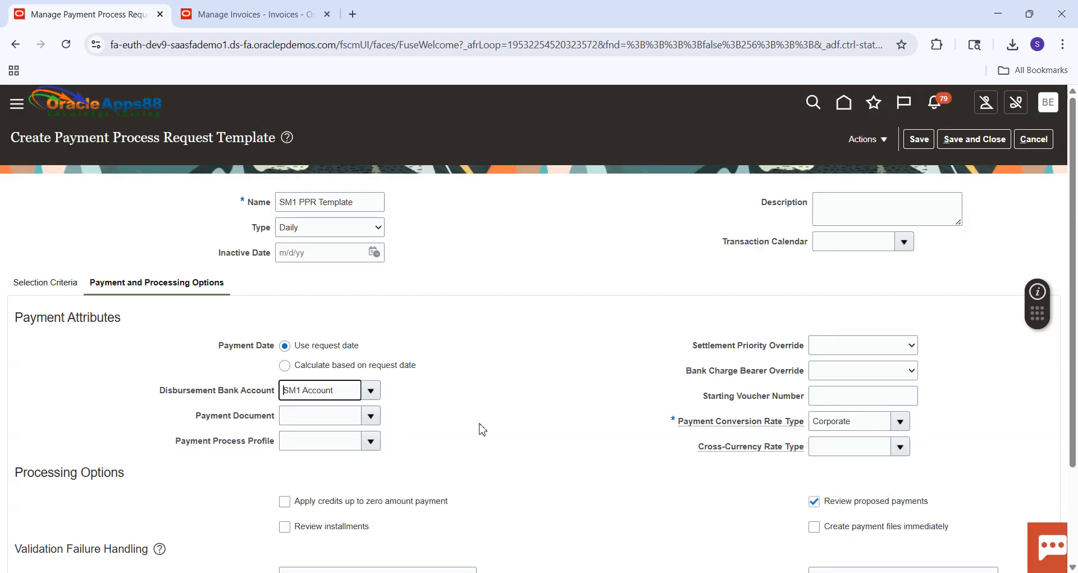
Set the payment document to SM1 Check Payment Document and choose the SM1 check payment process profile.
click(352, 419)
text(SM1)
key(Tab)
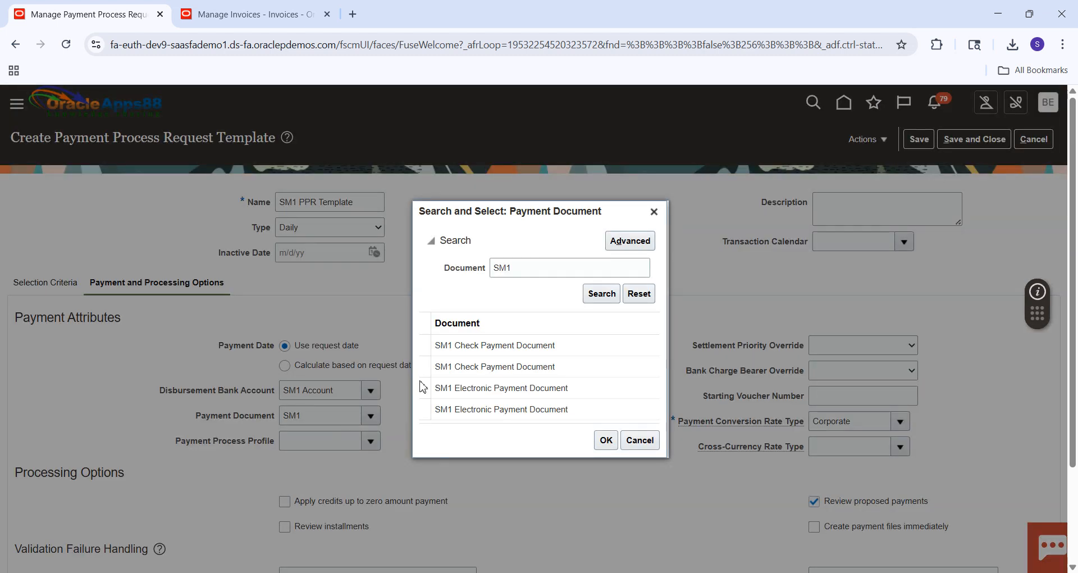
click(502, 366)
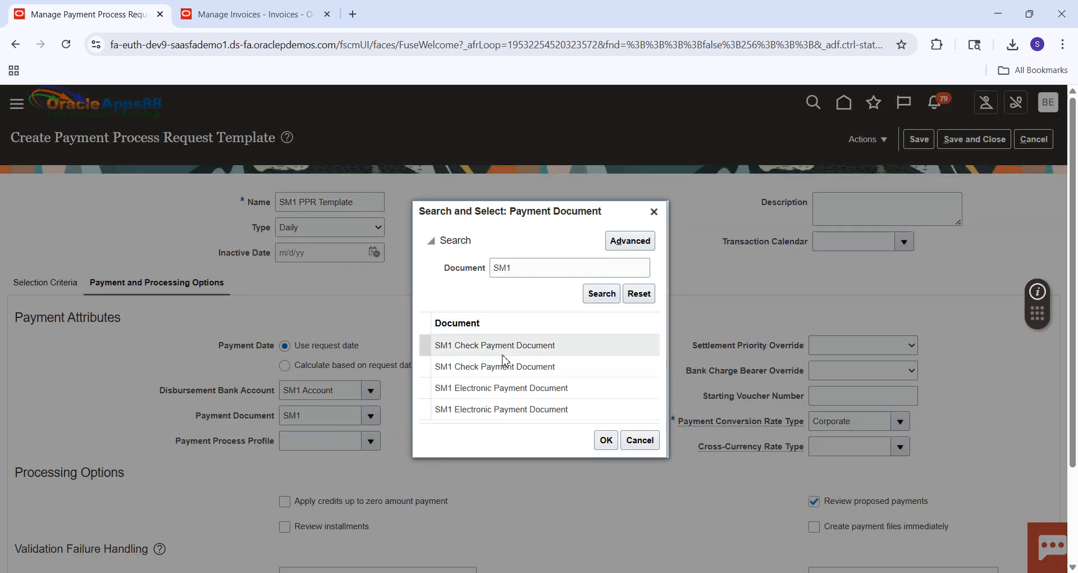
click(606, 440)
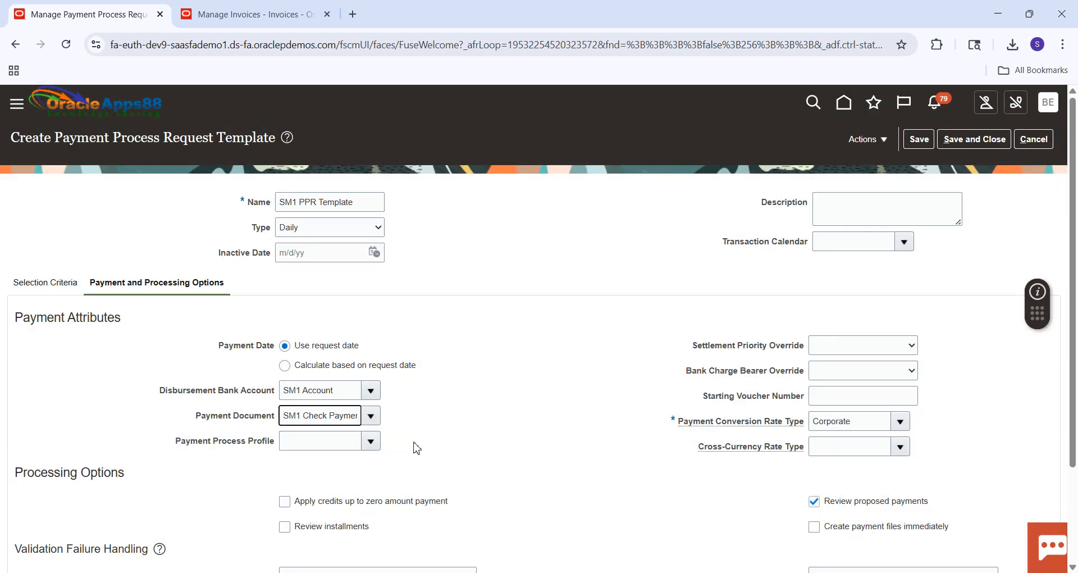
click(350, 447)
text(SM1 Check Paymer)
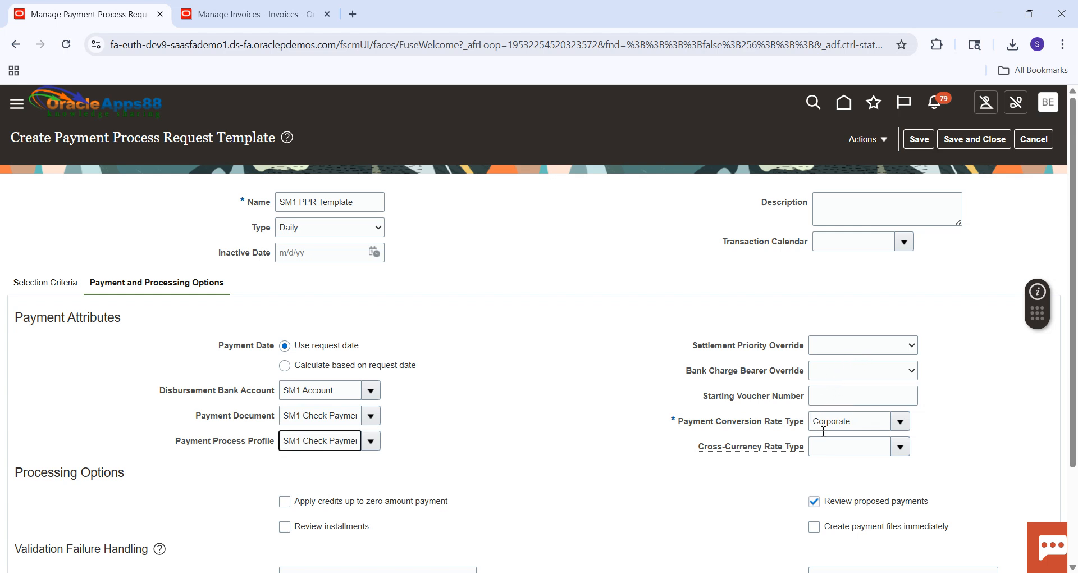
Enable immediate creation of payment files, then save and close the template.
drag(1077, 306, 1076, 397)
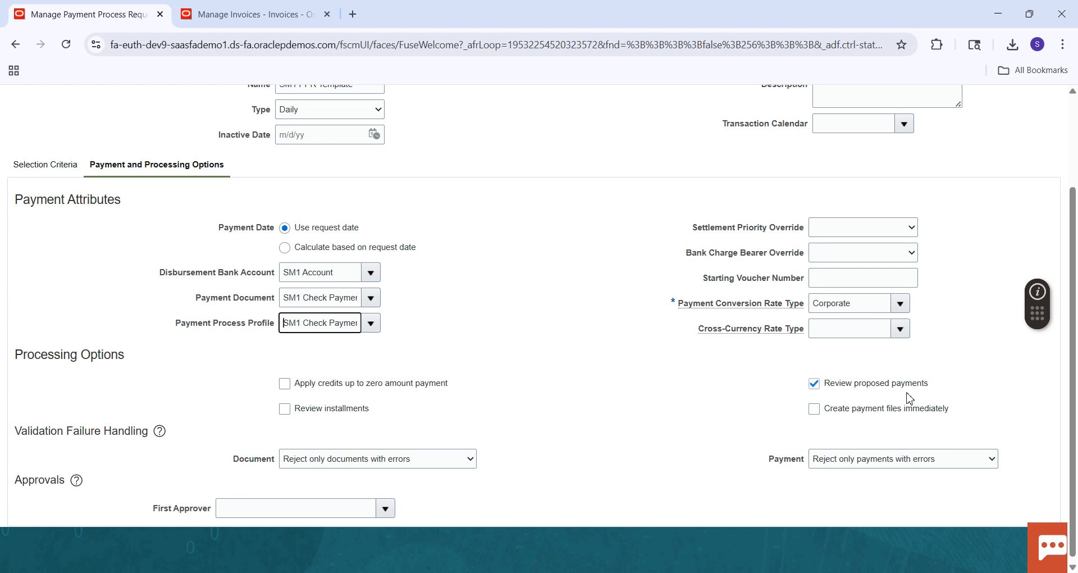
click(815, 409)
drag(1072, 225, 1070, 137)
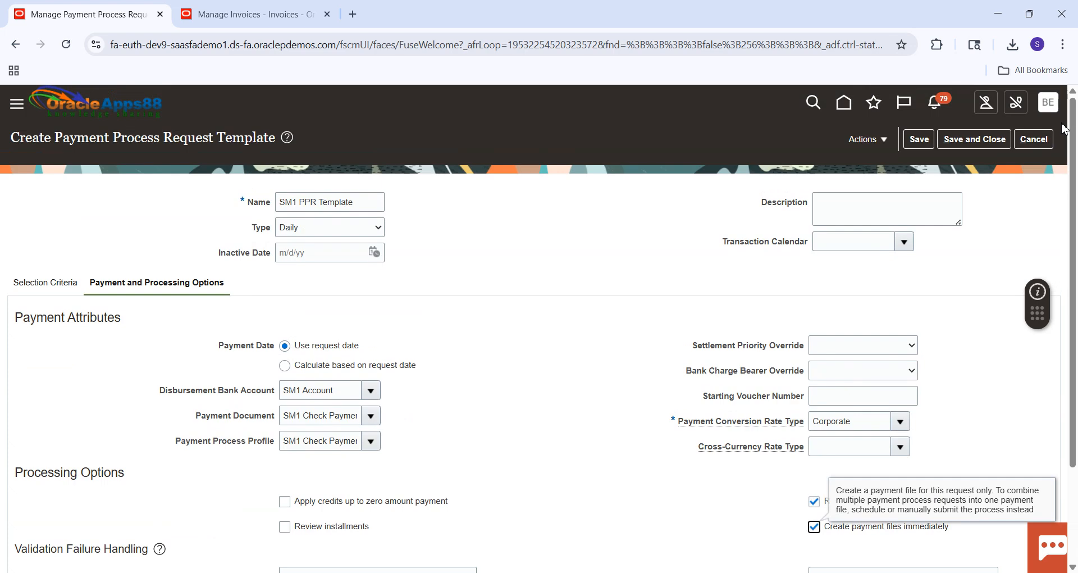
click(975, 140)
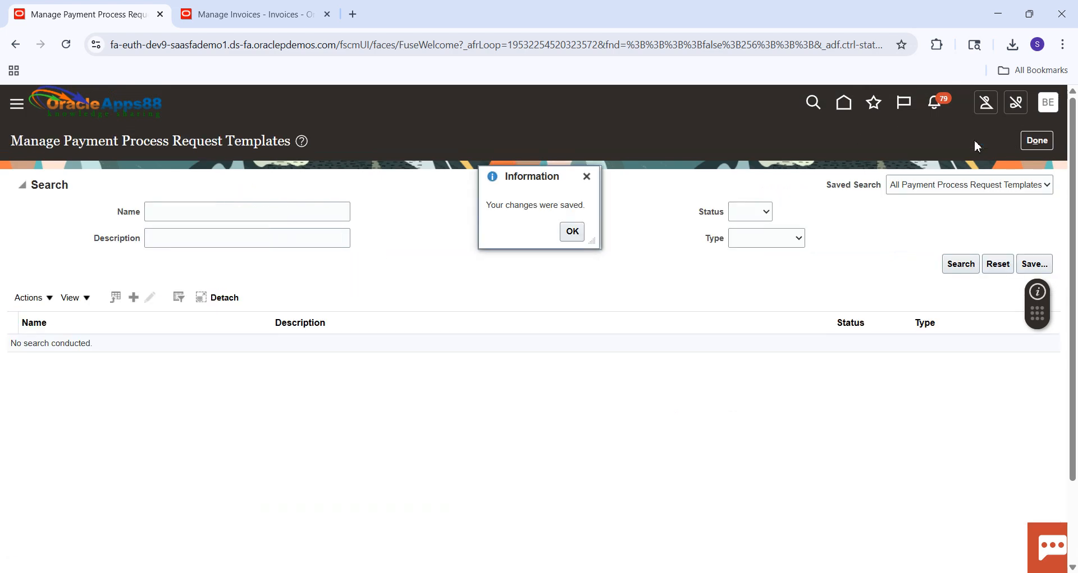
Dismiss the save confirmation and start a new invoice from the Payables Invoices work area.
click(583, 233)
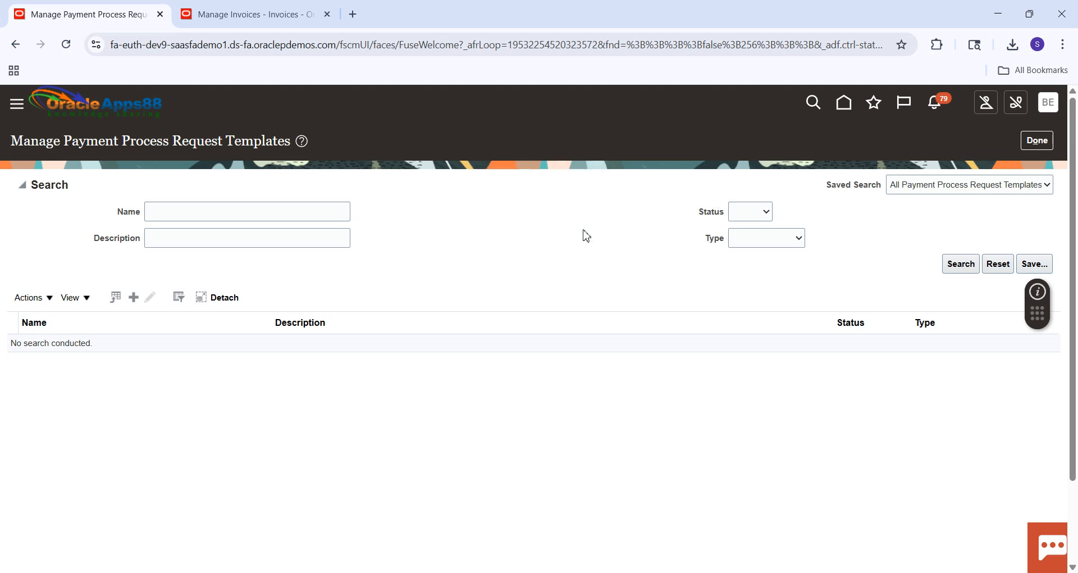
click(845, 104)
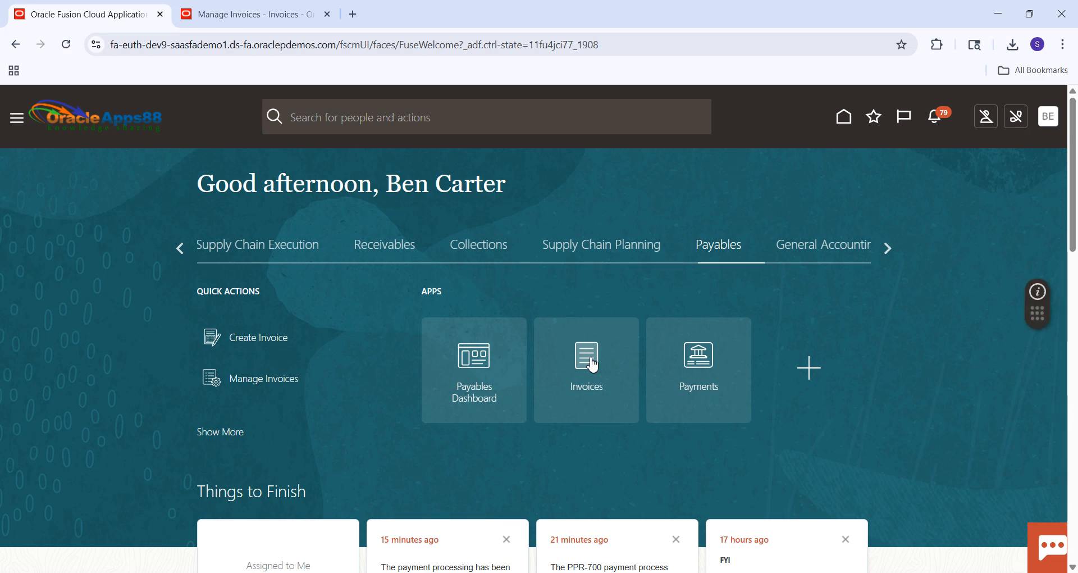
click(586, 357)
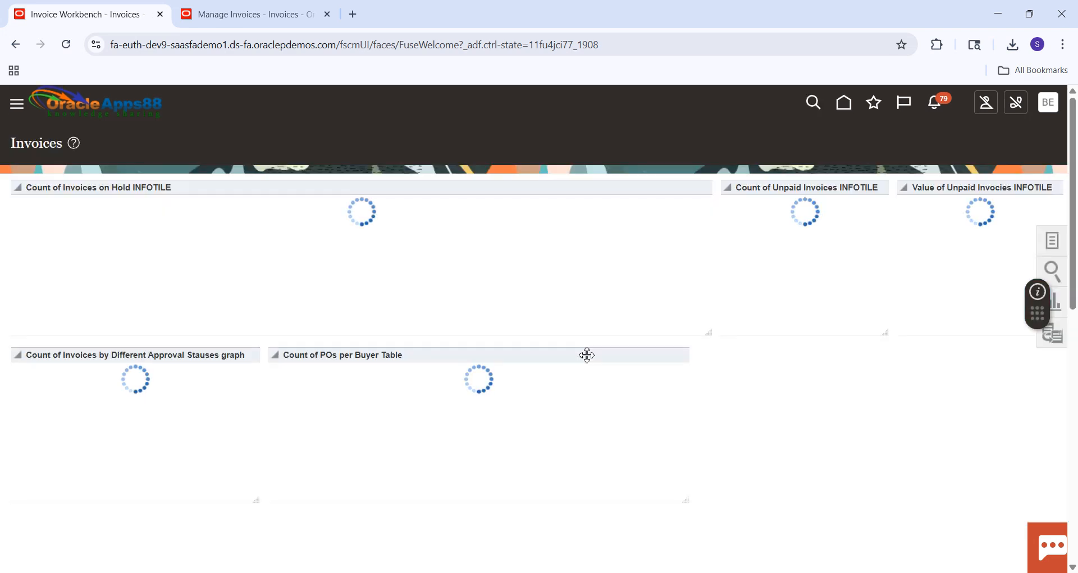
click(1054, 242)
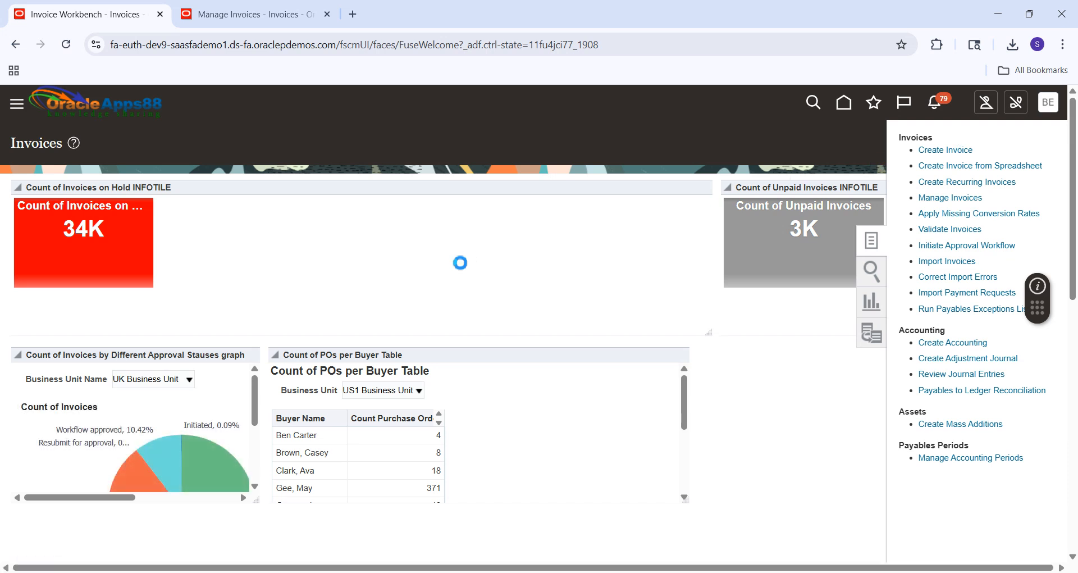
Set the invoice's business unit to SM1 Business Unit and its supplier to SM1 Supplier.
click(238, 259)
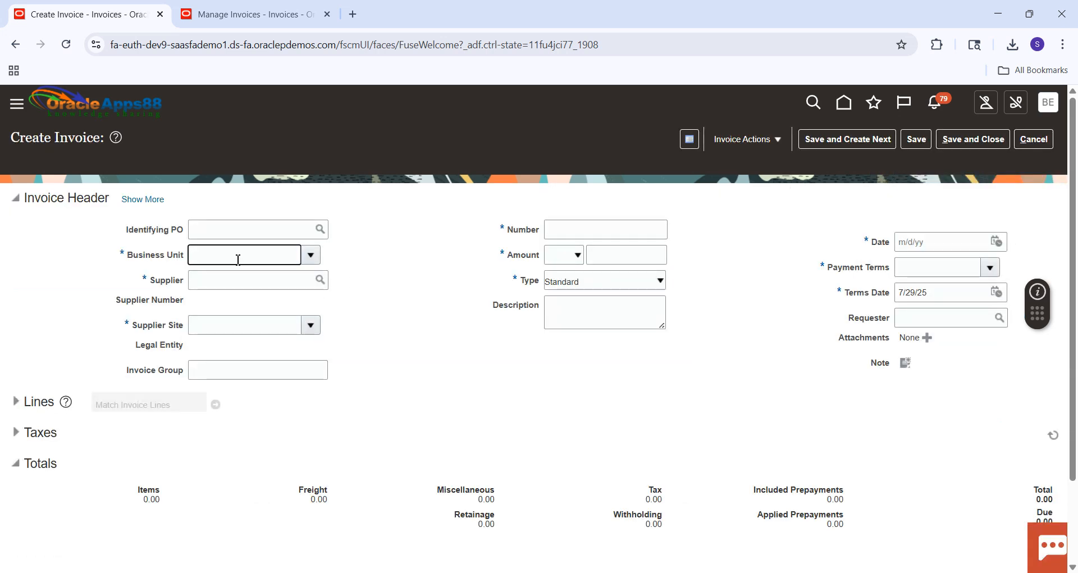
text(SM1 Business Unit)
click(210, 280)
text(SM1)
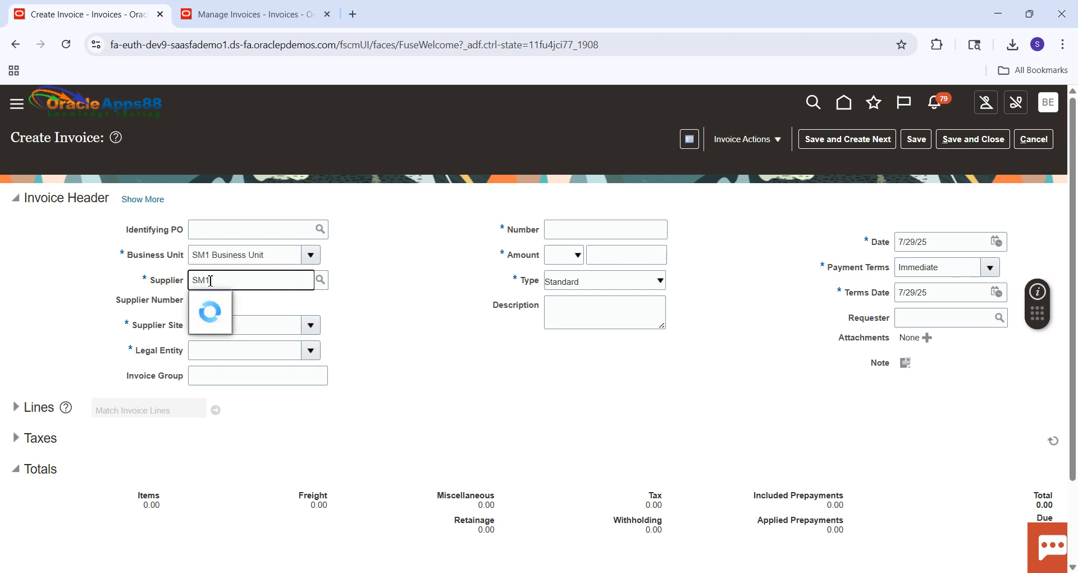
Enter invoice number 7008 and an invoice amount of 6,000.00 in USD.
click(598, 228)
text(7008)
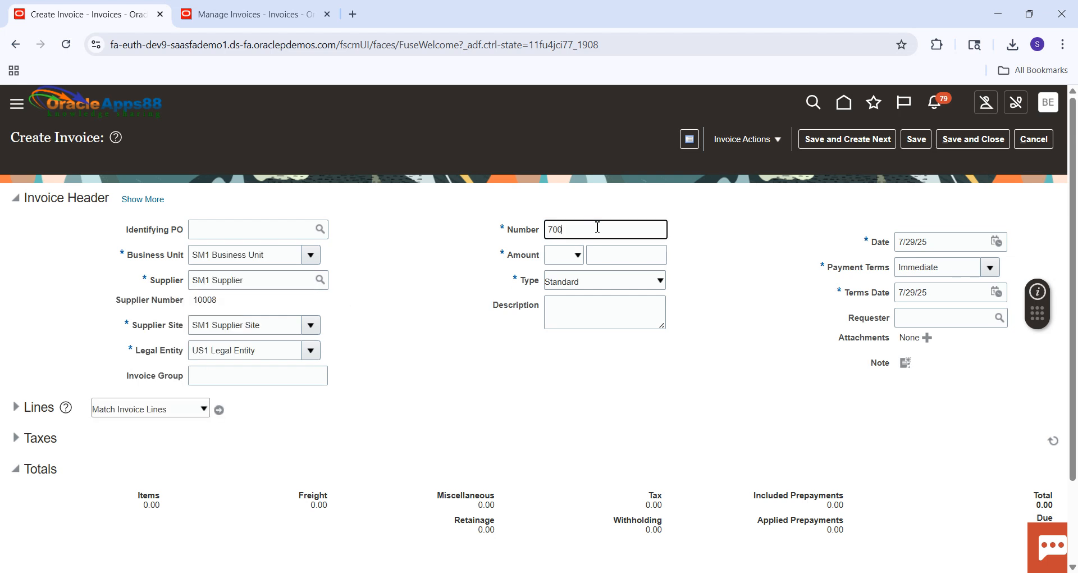
key(Tab)
click(576, 262)
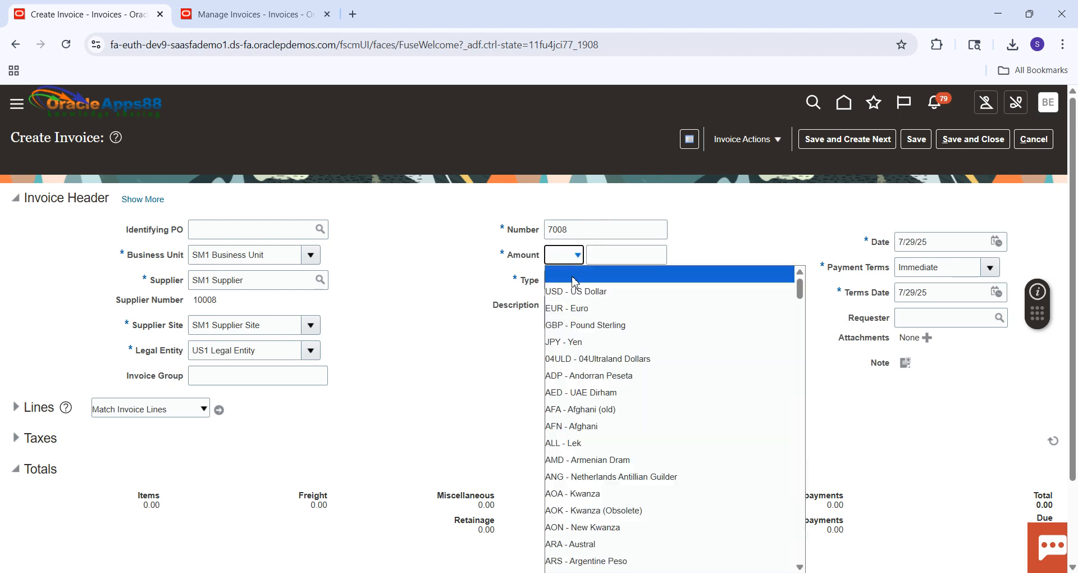
click(578, 281)
click(619, 255)
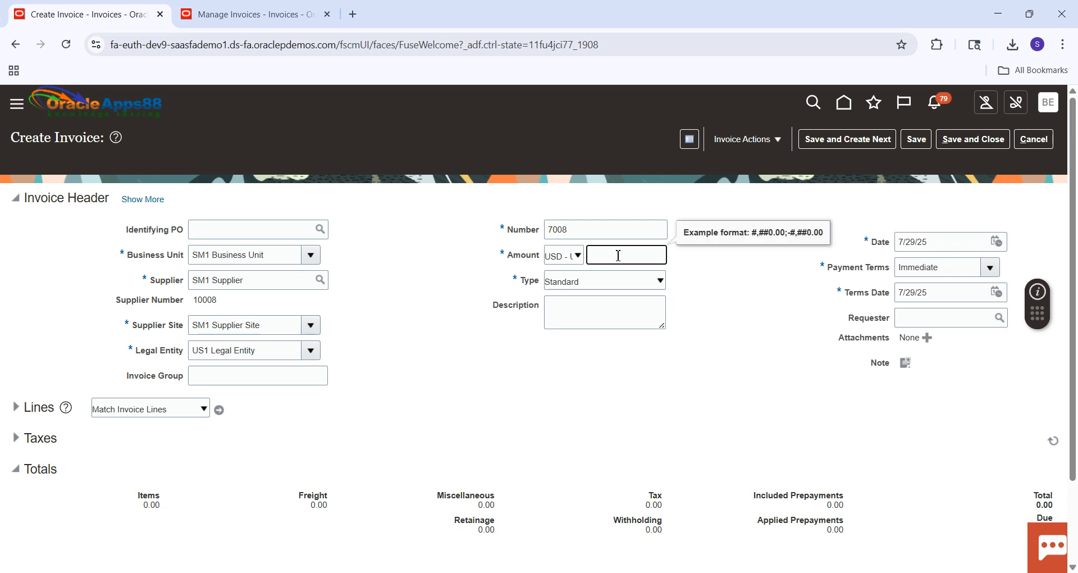
text(6000)
click(800, 309)
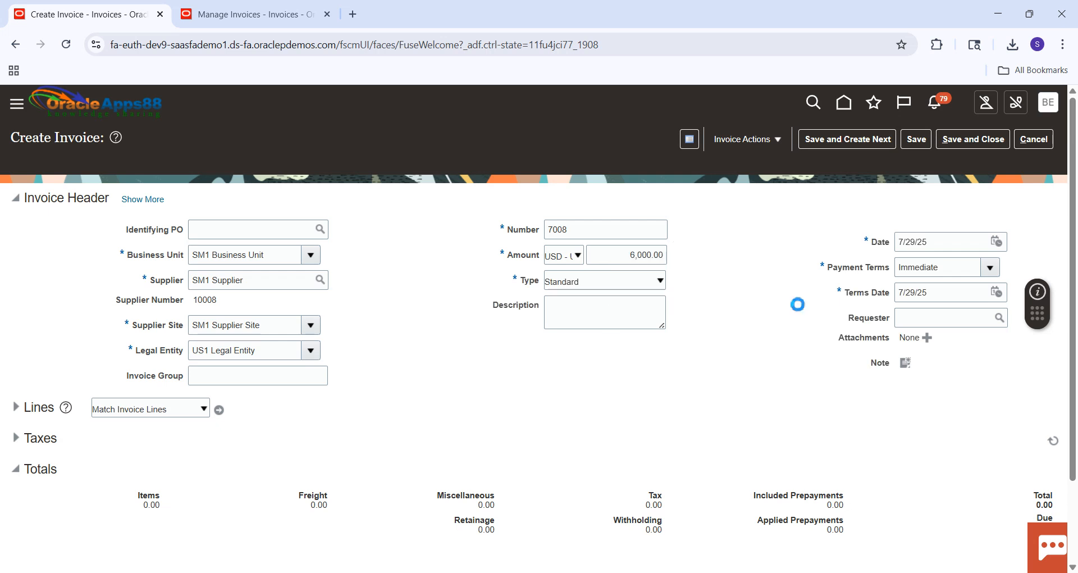
Enter 6,000.00 as the amount of invoice line 1 and save the invoice.
click(15, 407)
click(191, 542)
text(6000)
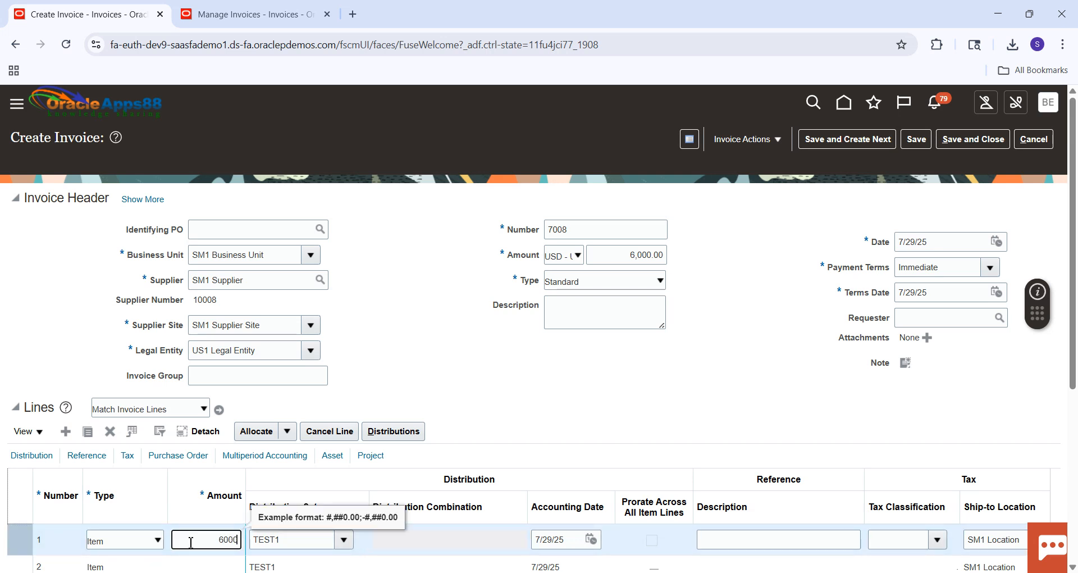
key(Tab)
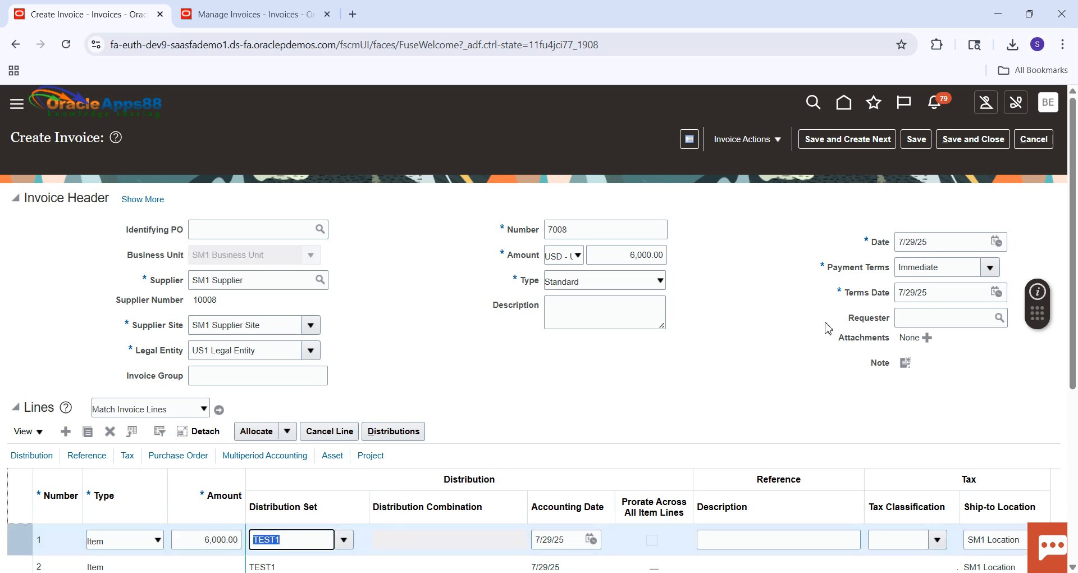
click(916, 139)
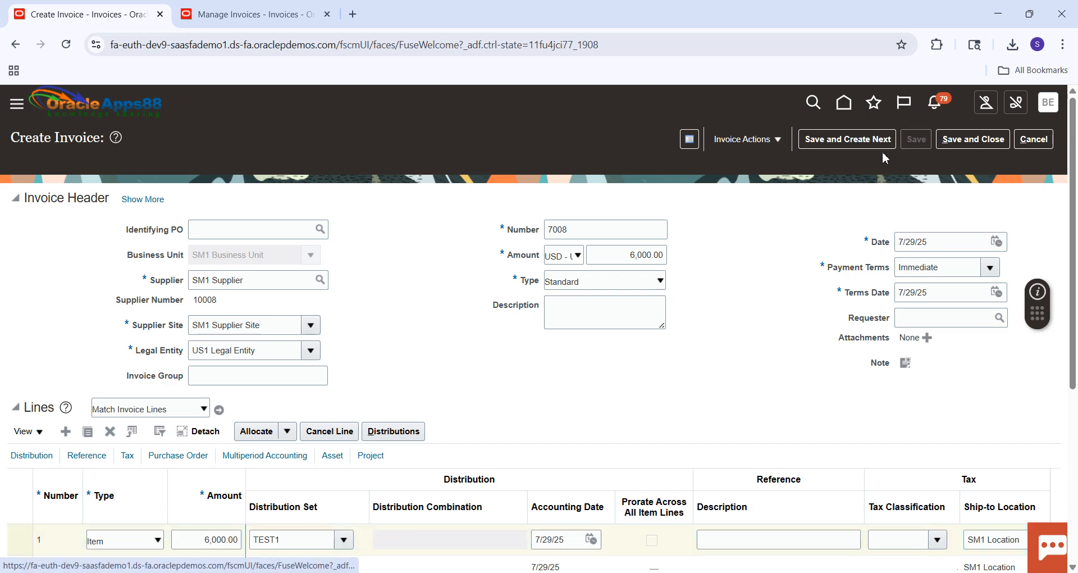
Validate invoice 7008 and force approve it.
click(781, 139)
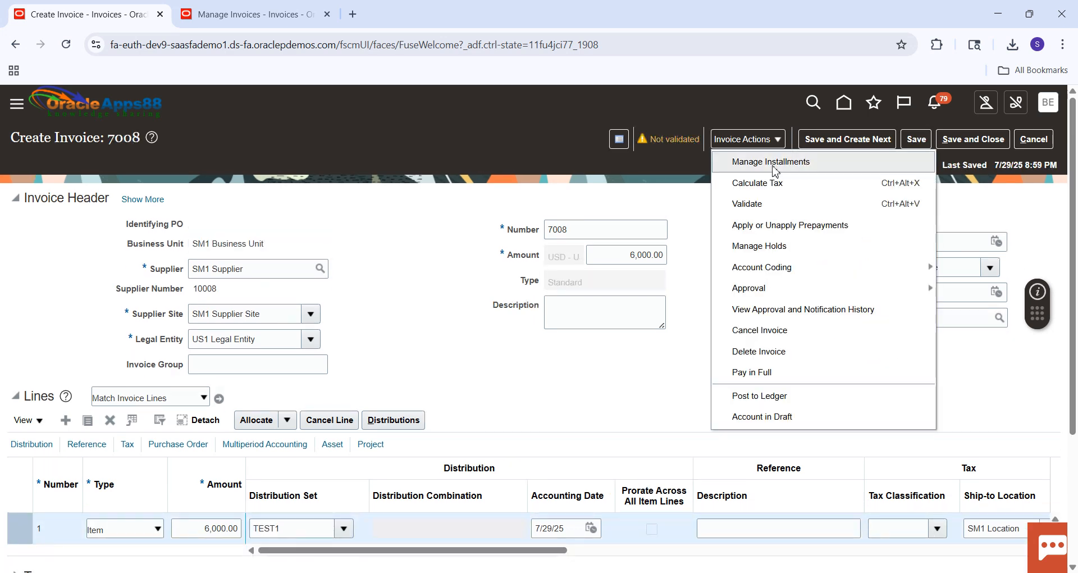
click(761, 204)
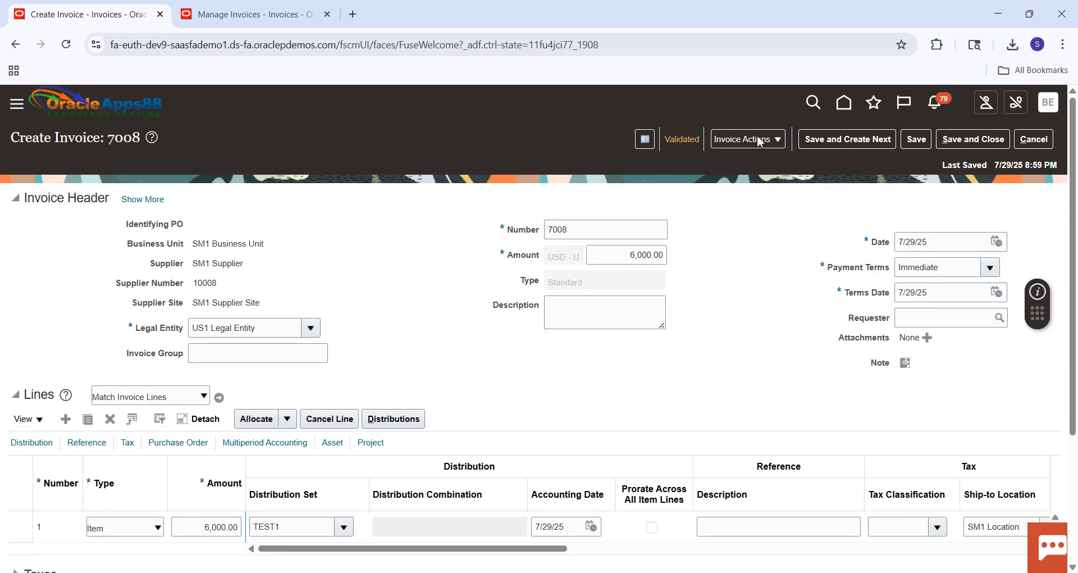
click(779, 140)
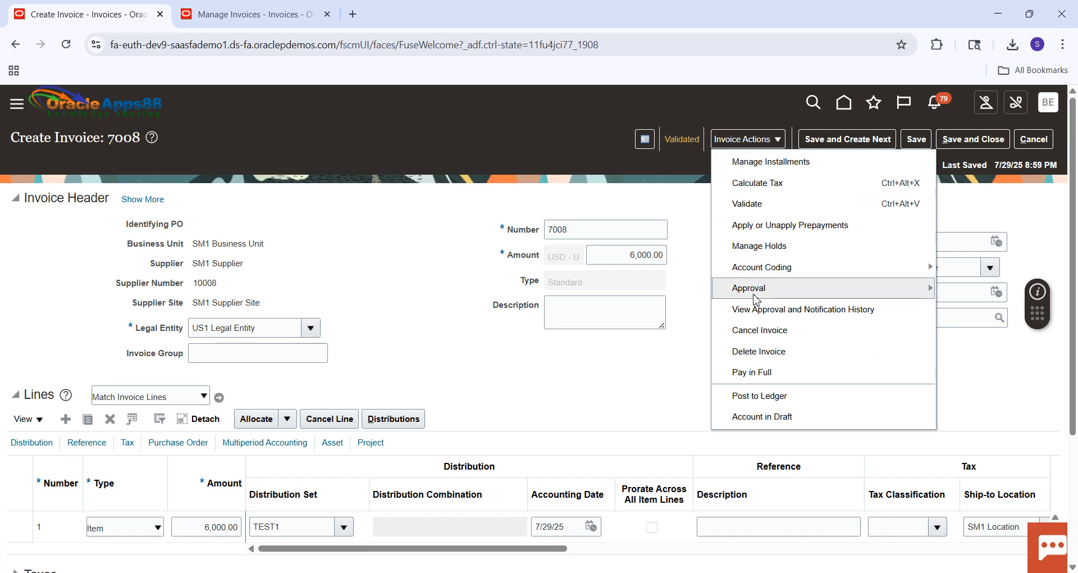
mouse_move(755, 298)
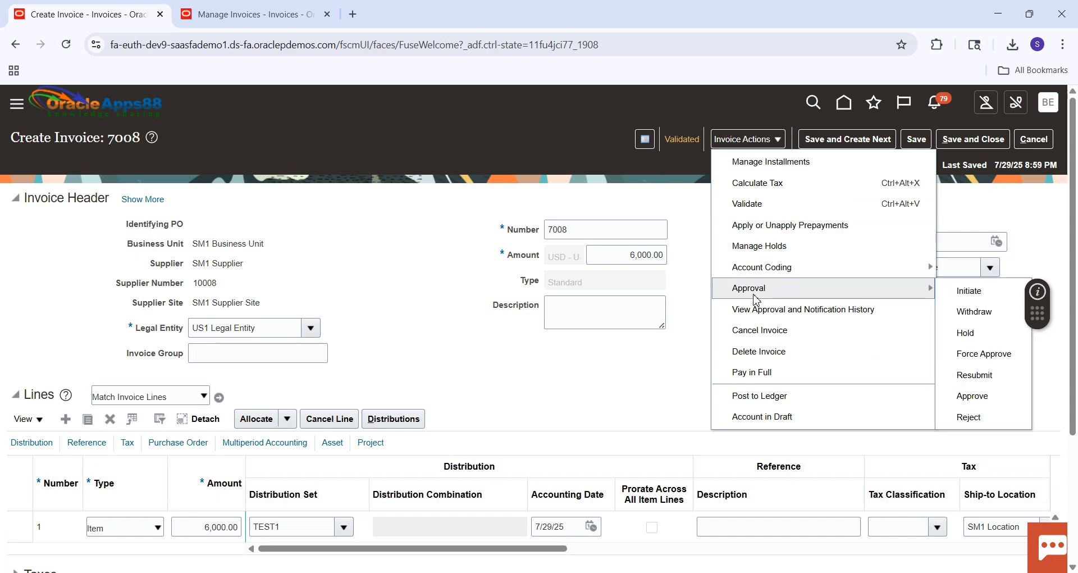
click(983, 354)
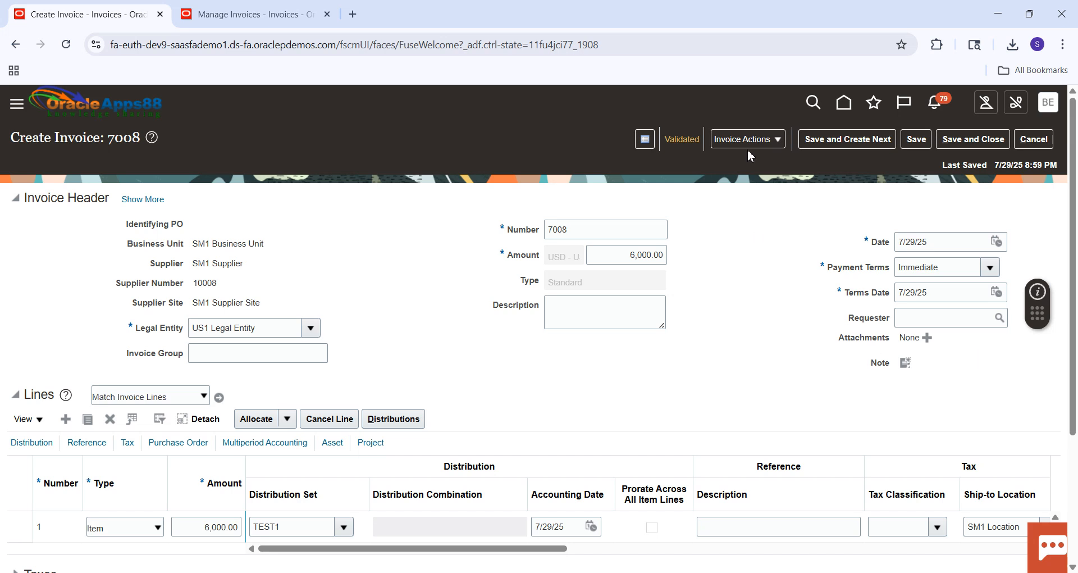
Post invoice 7008 to the ledger and review its accounting lines.
click(779, 144)
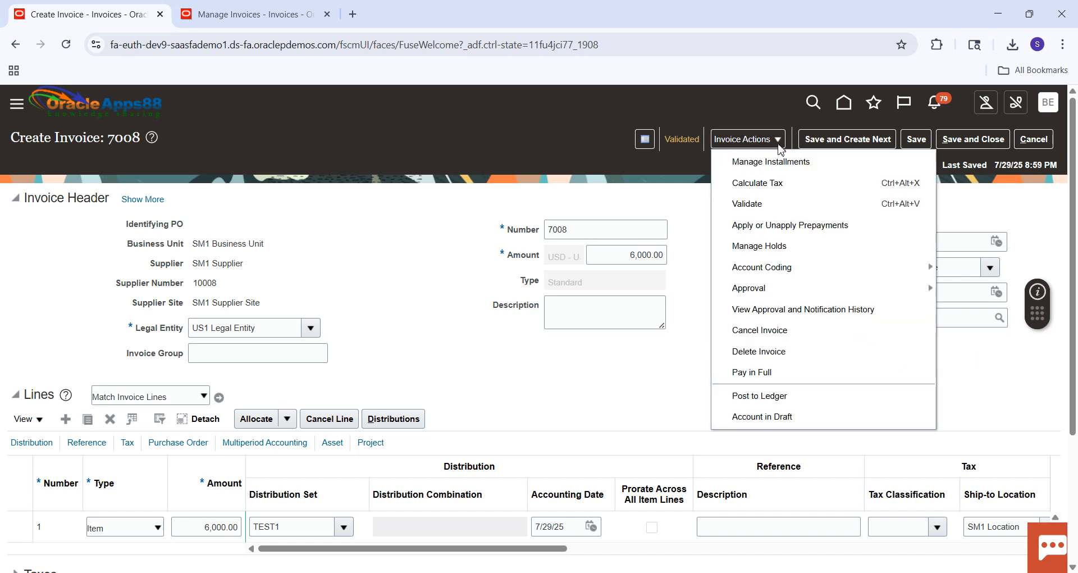
click(749, 396)
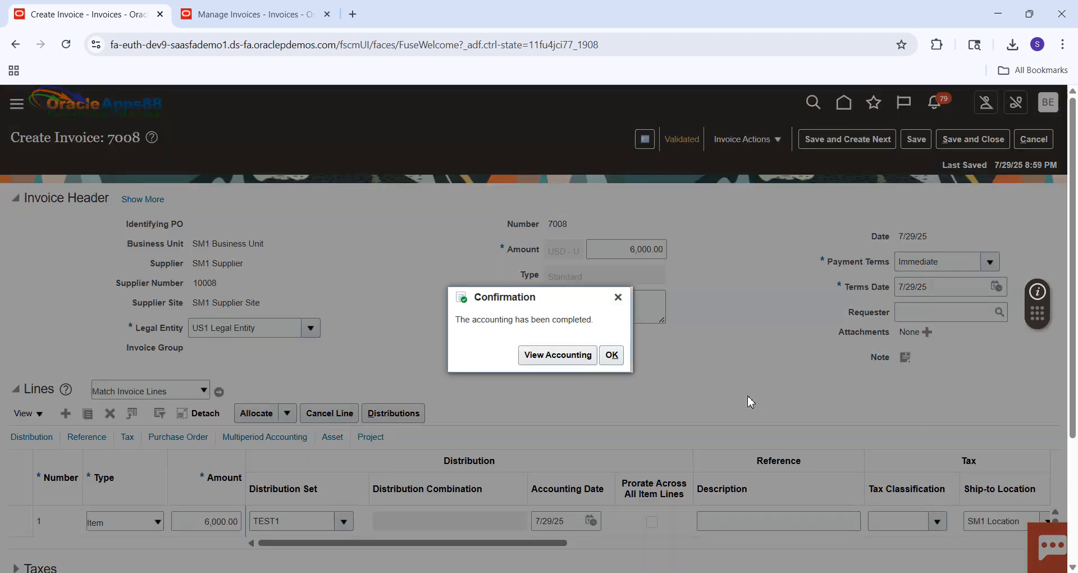
click(586, 360)
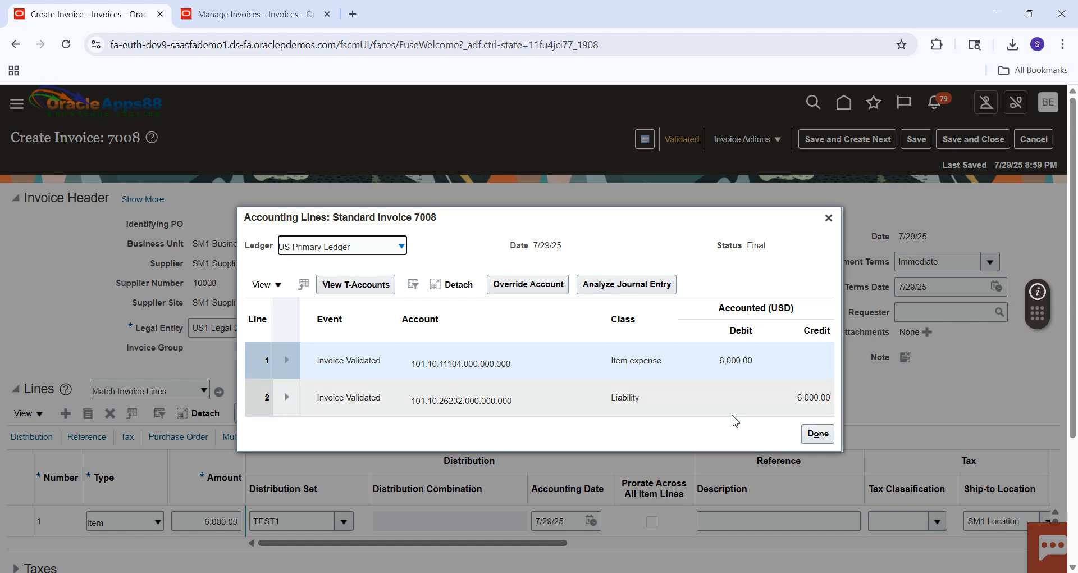
click(811, 443)
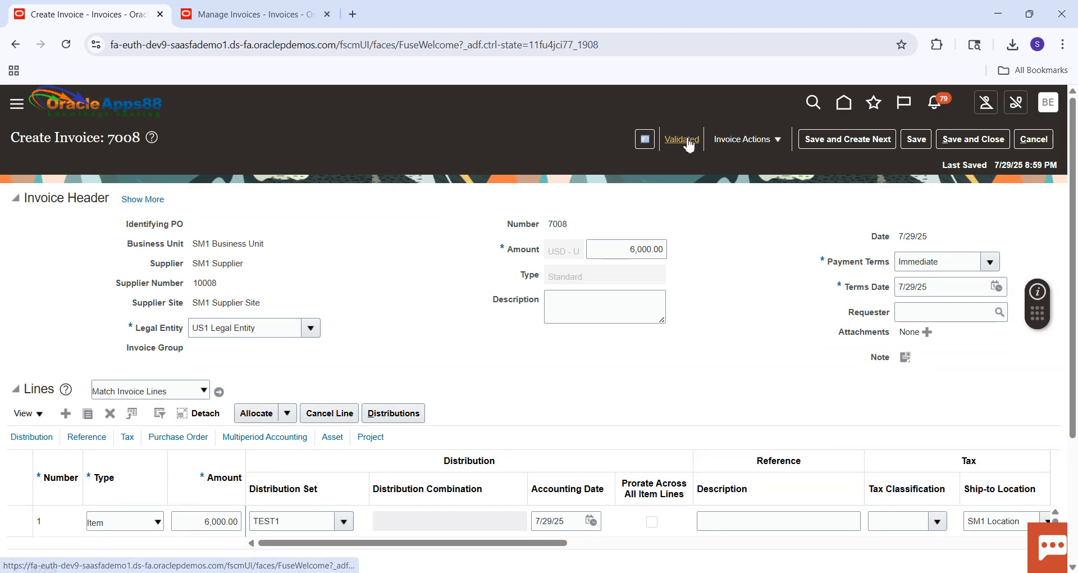
Check the validation, approval, accounting and payment statuses in the invoice summary, then close it.
click(688, 140)
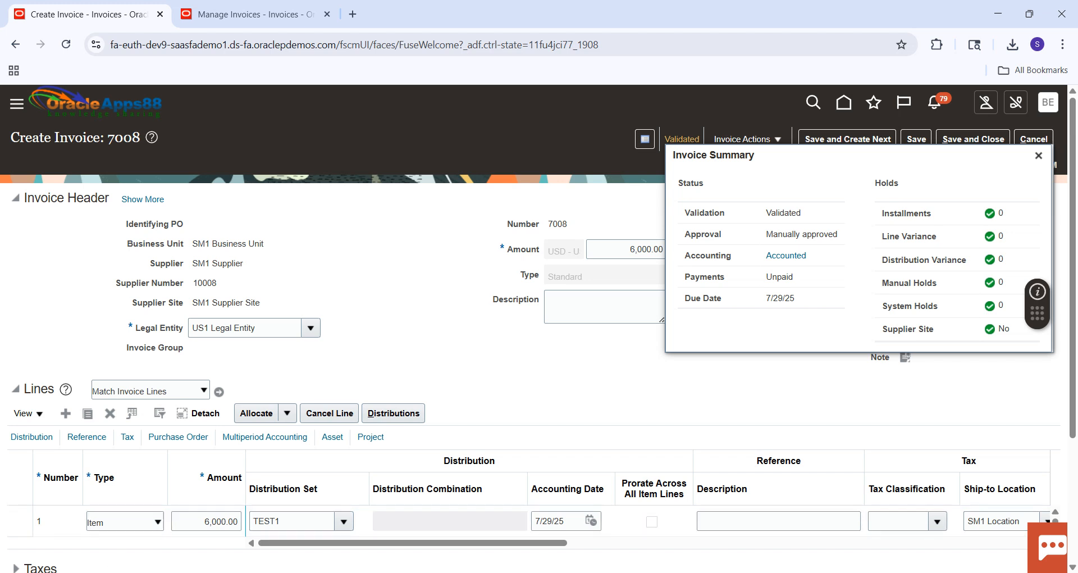
click(834, 572)
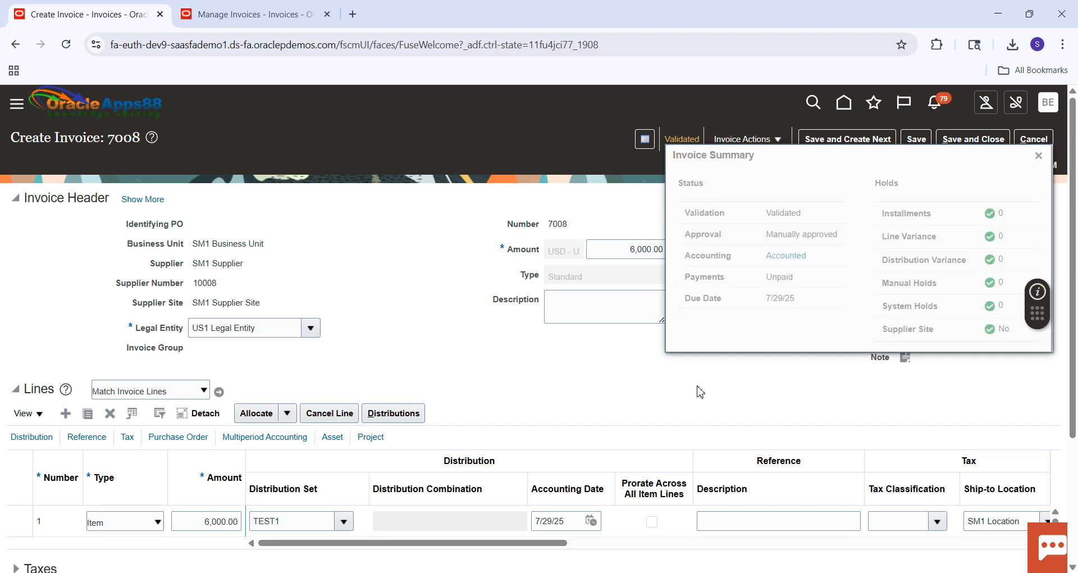
click(1039, 155)
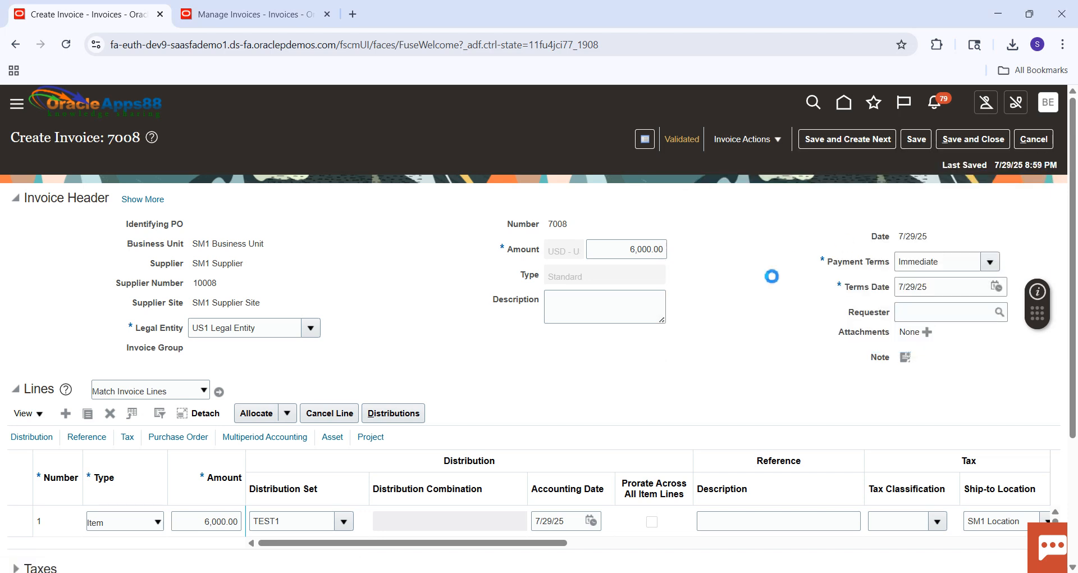
Go to the Payables Payments work area and start submitting a payment process request.
click(852, 110)
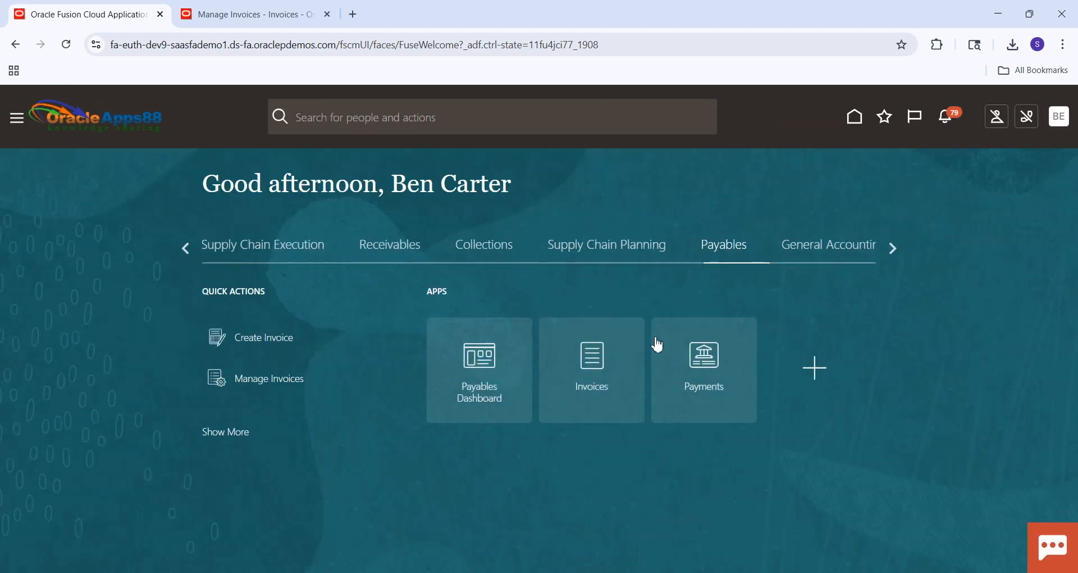
click(703, 373)
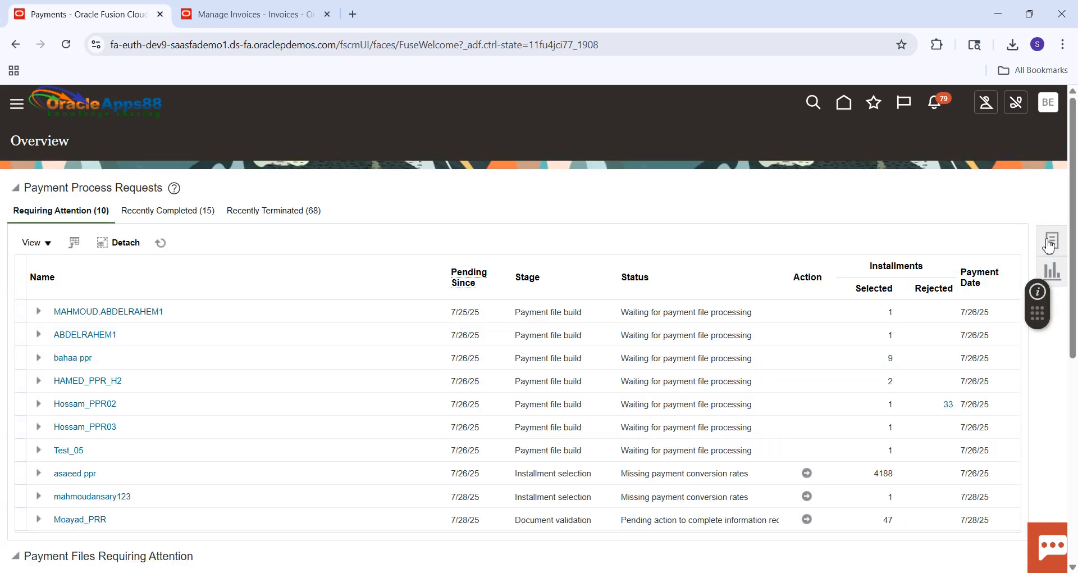
click(1051, 242)
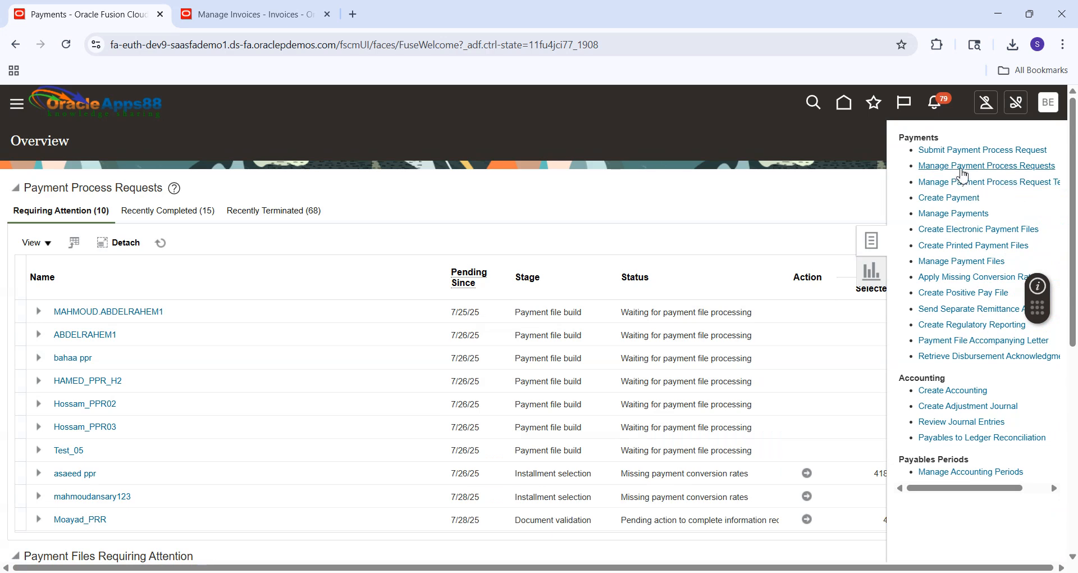
click(975, 153)
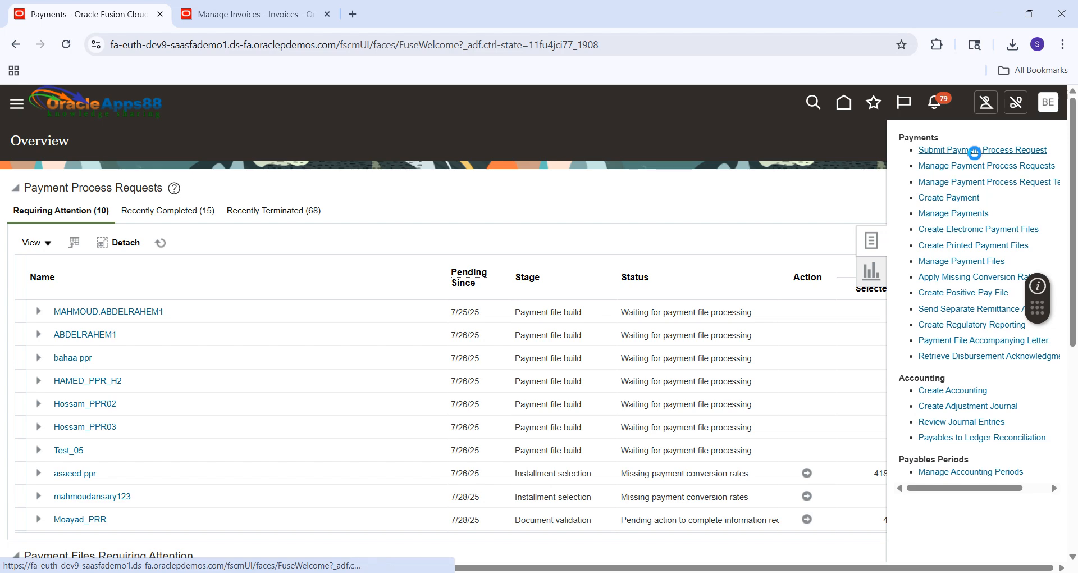
Name the payment process request PPR-701 and apply the SM1 PPR Template.
click(339, 212)
text(PPR)
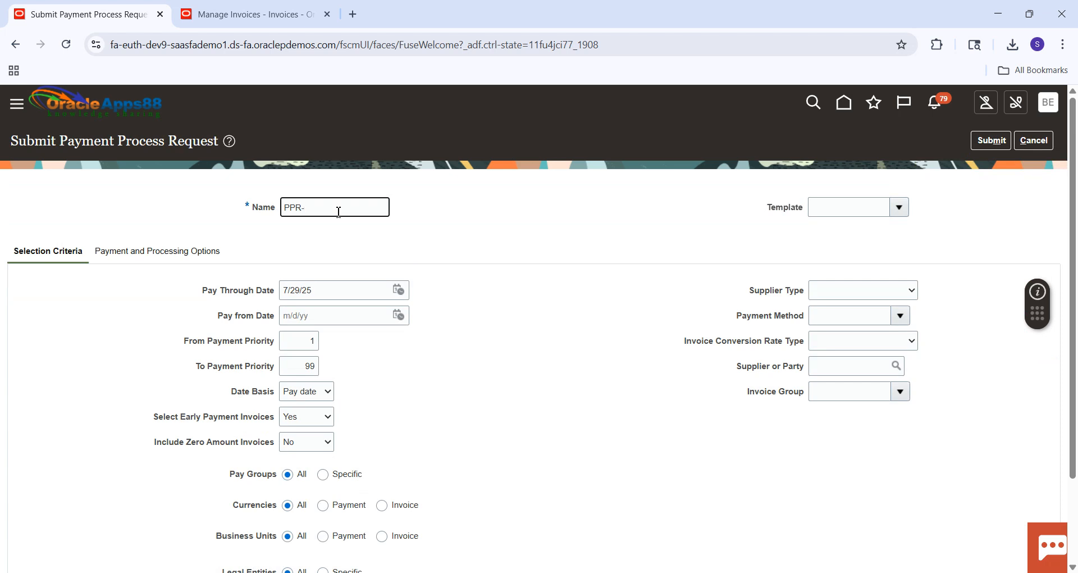
text(-701)
click(842, 203)
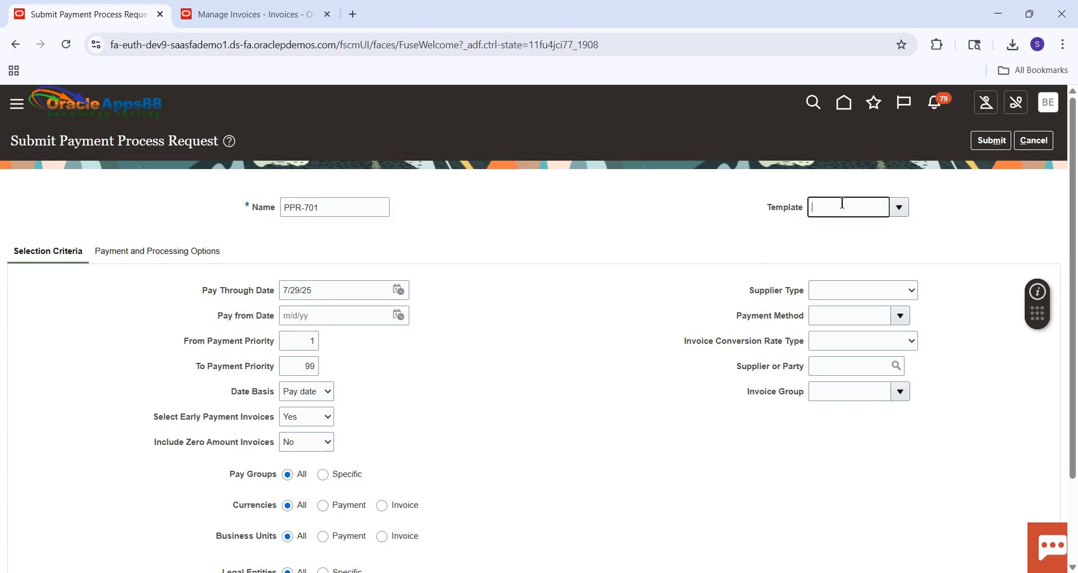
text(SM1)
key(Tab)
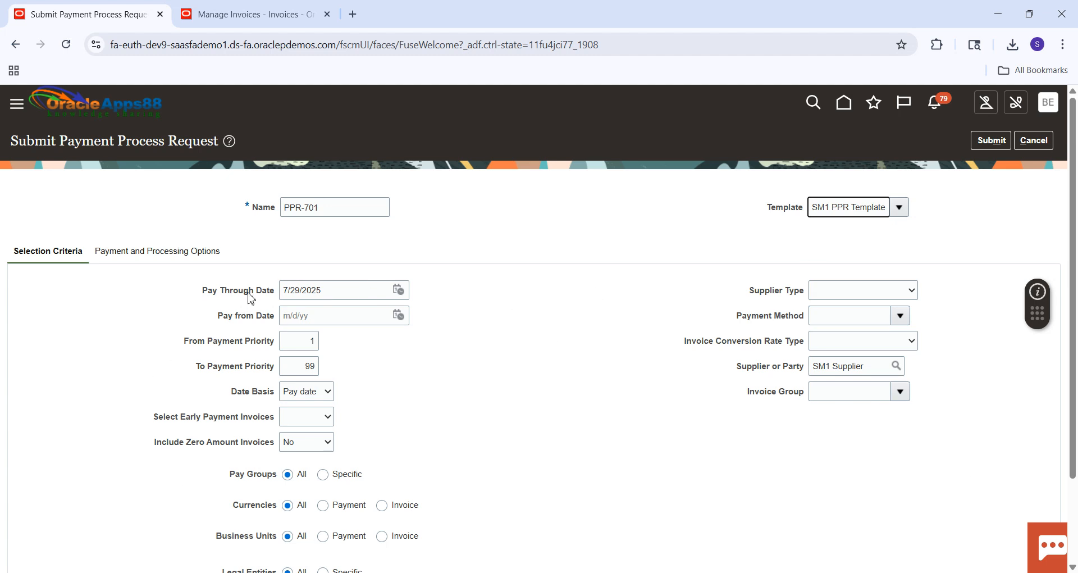
Review the request's payment and processing options and selection criteria, then submit it.
click(156, 259)
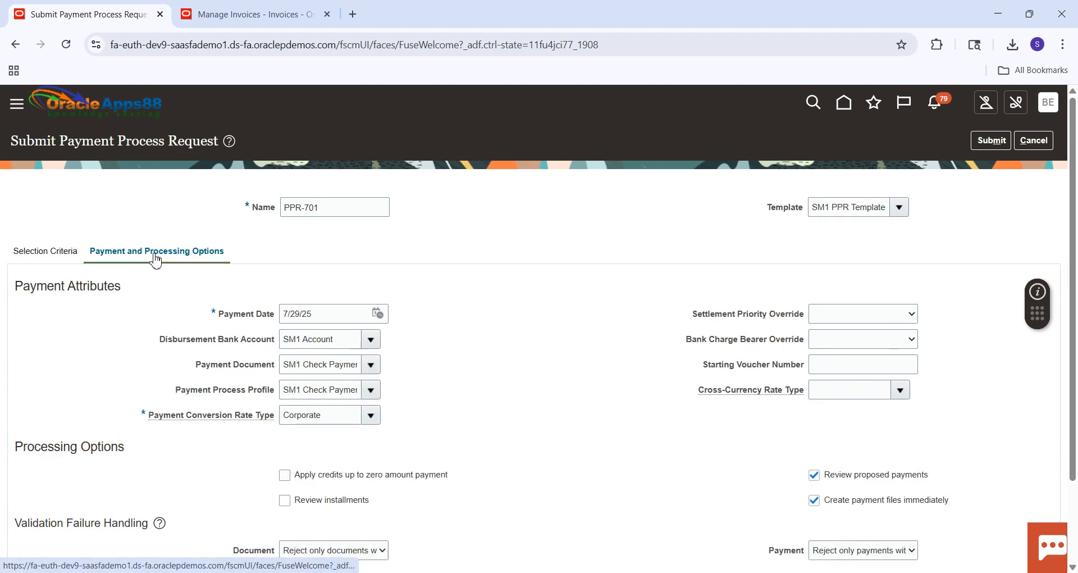
click(58, 256)
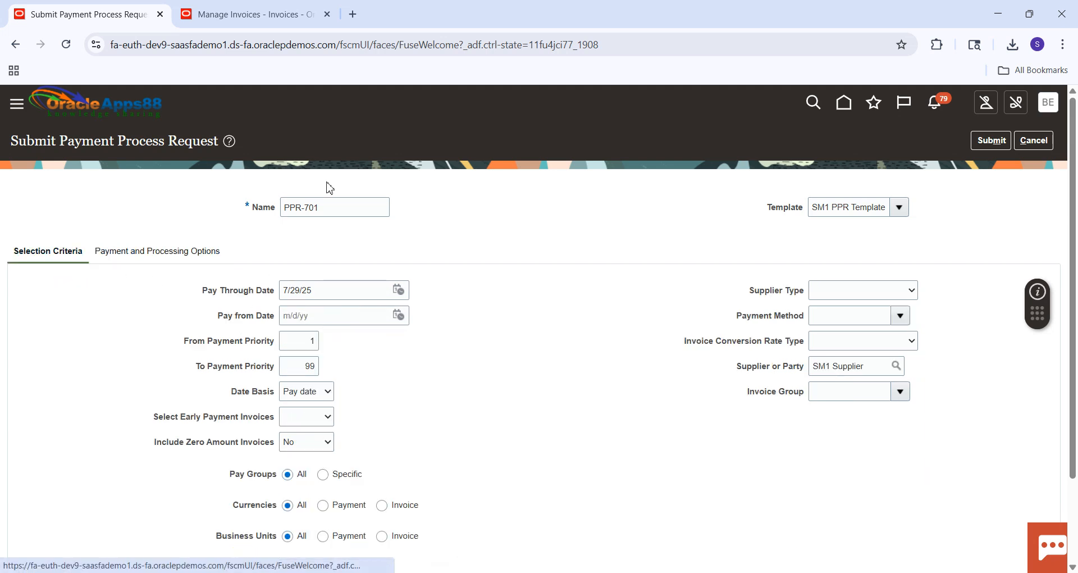
click(990, 146)
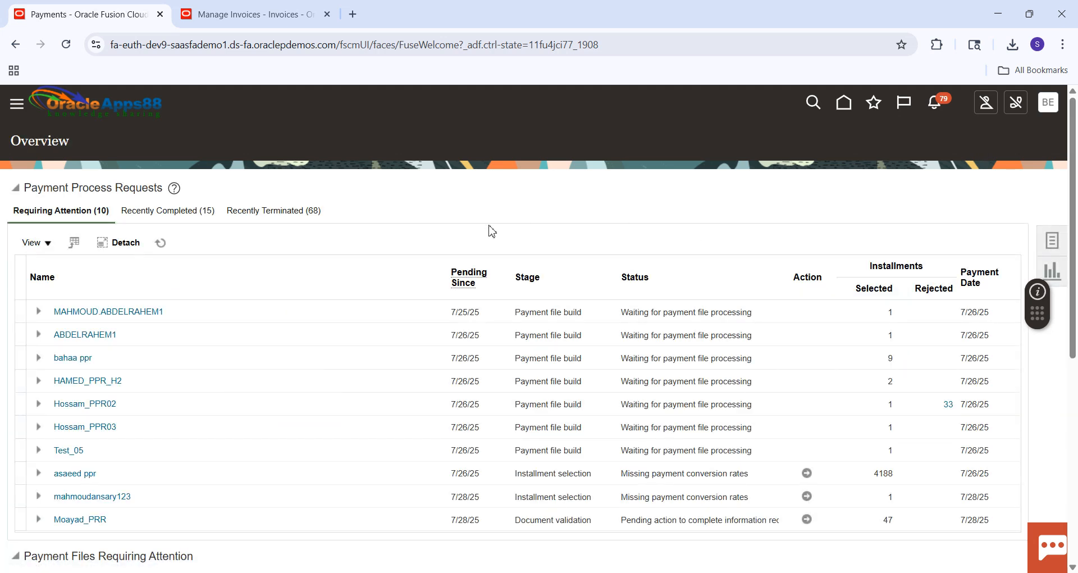
Switch to the second browser session and open Scheduled Processes from the Tools group.
click(261, 17)
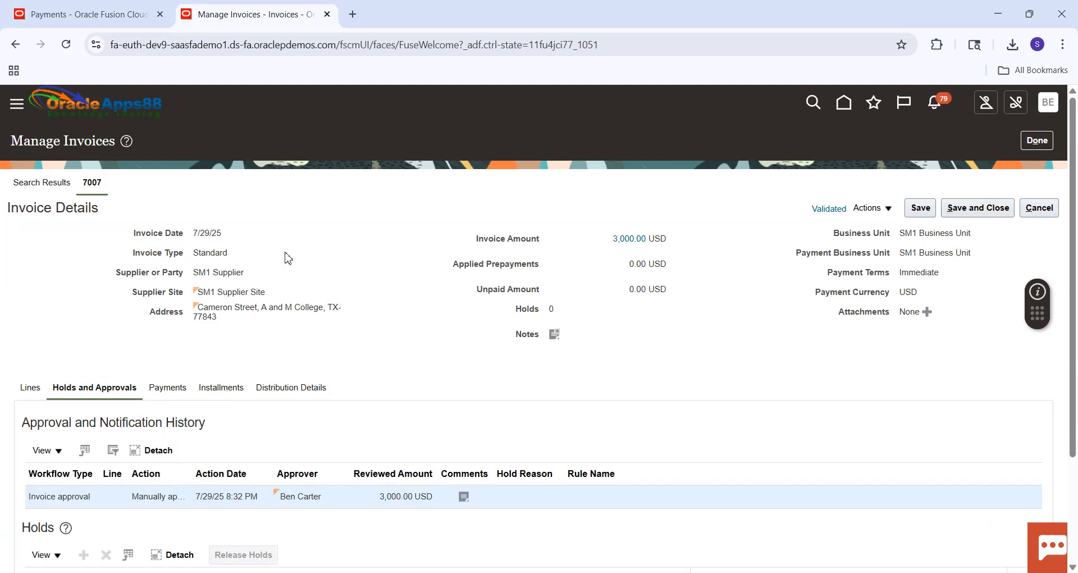
click(845, 103)
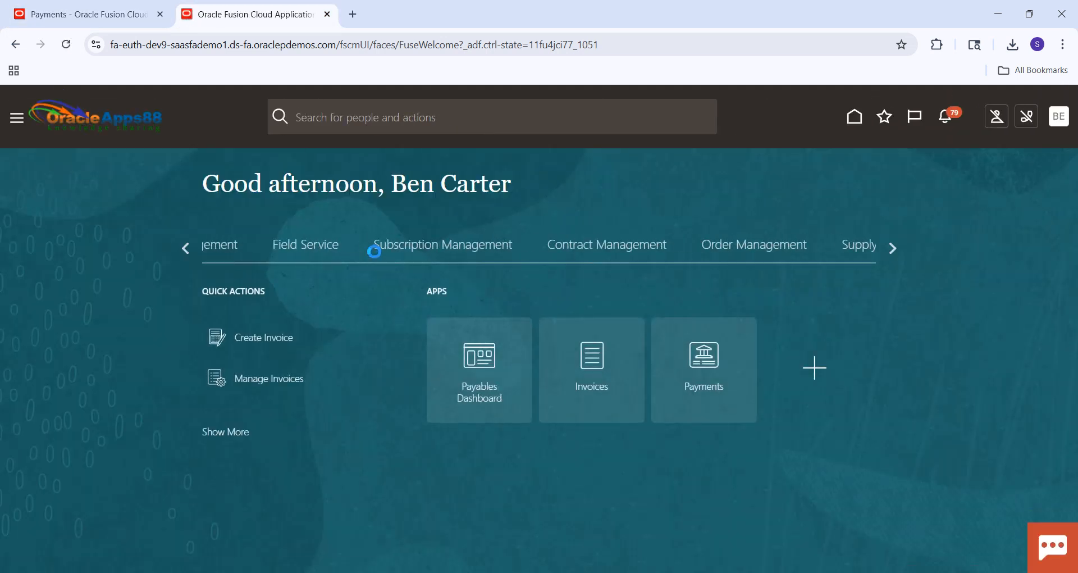
click(22, 120)
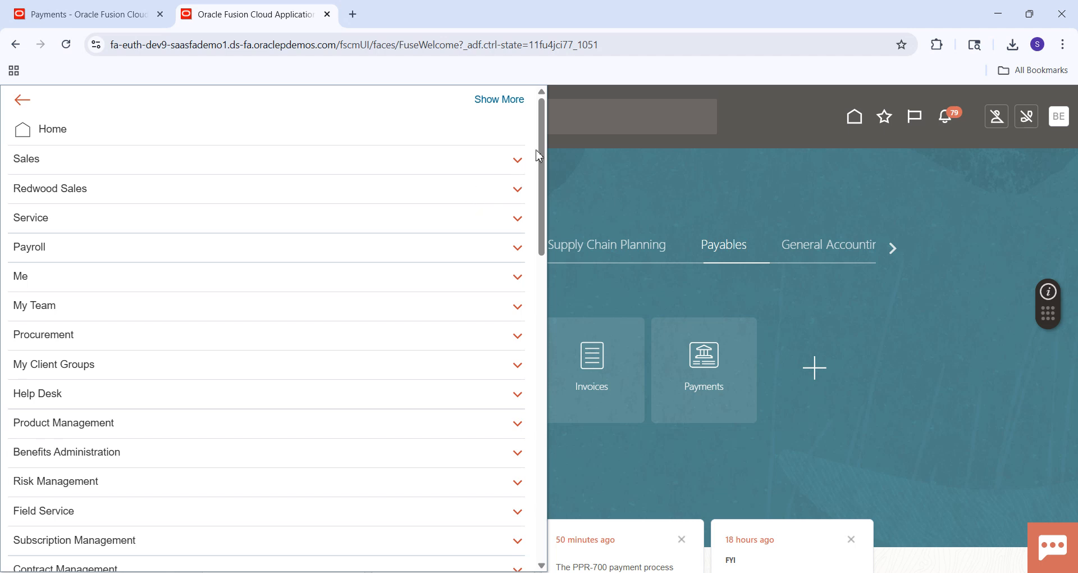
drag(542, 150, 544, 312)
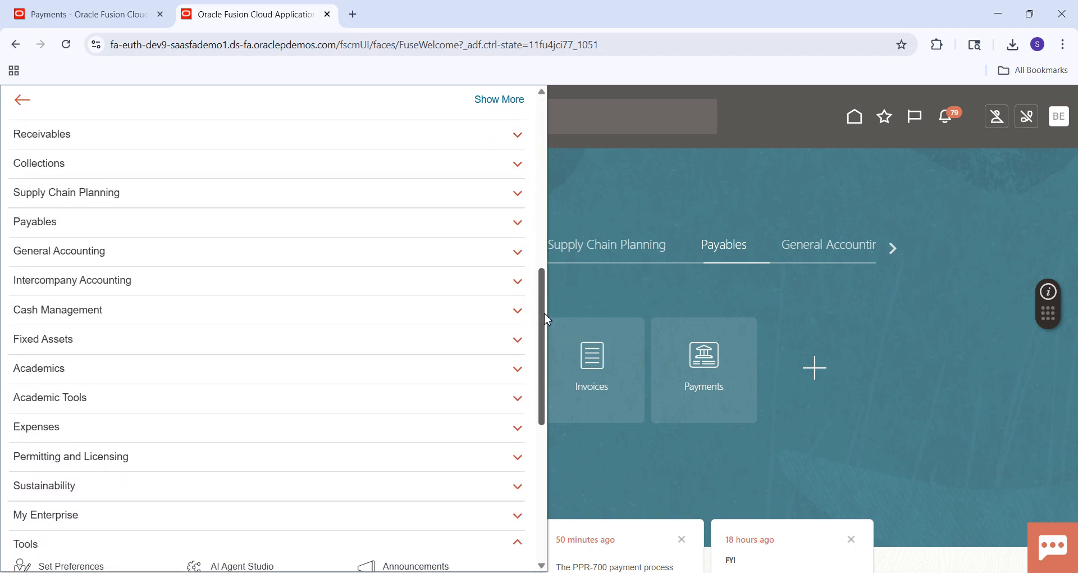
click(378, 223)
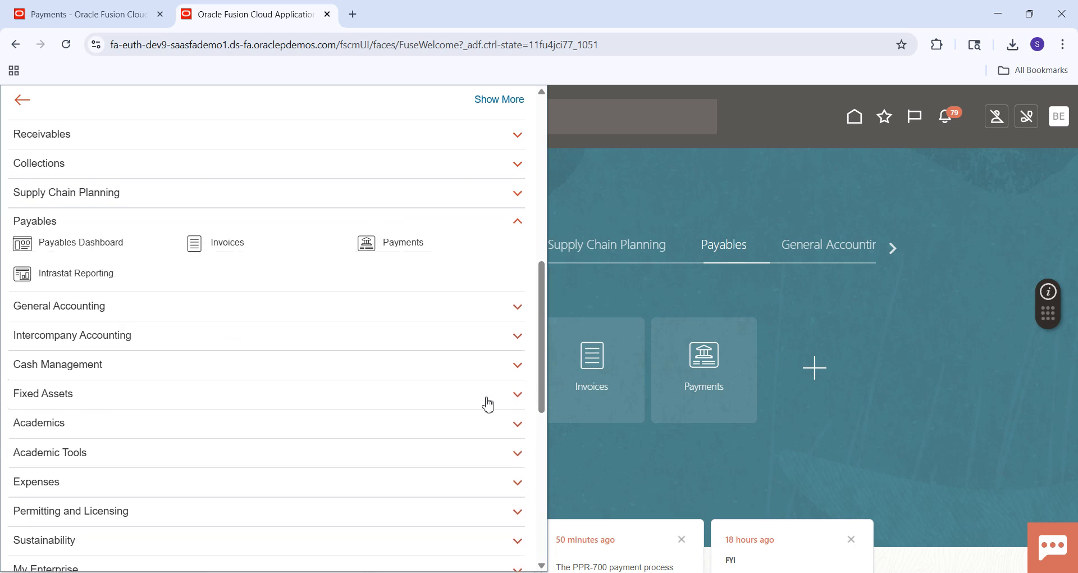
drag(542, 351, 549, 455)
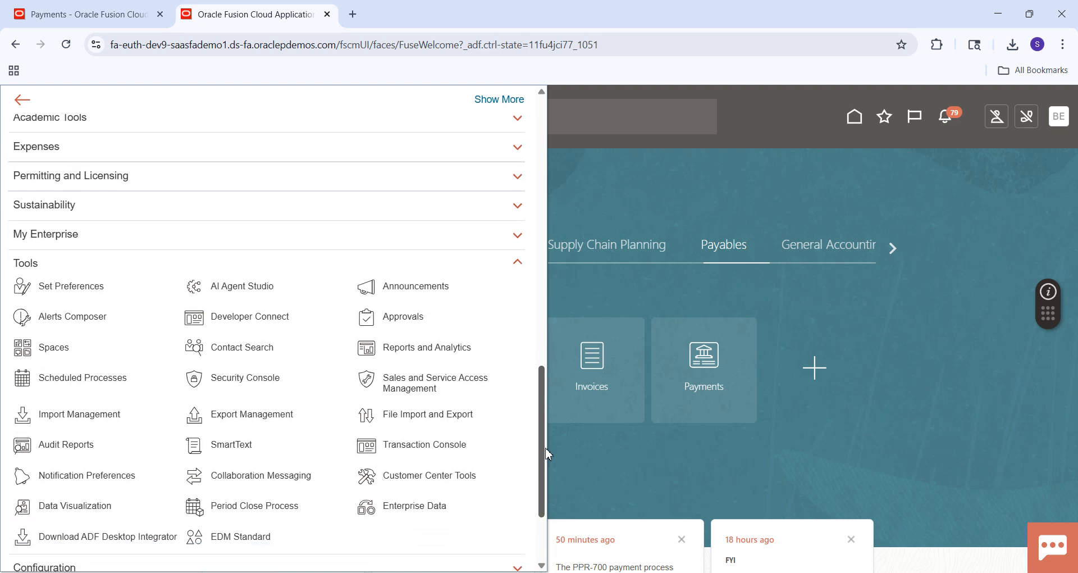
click(69, 387)
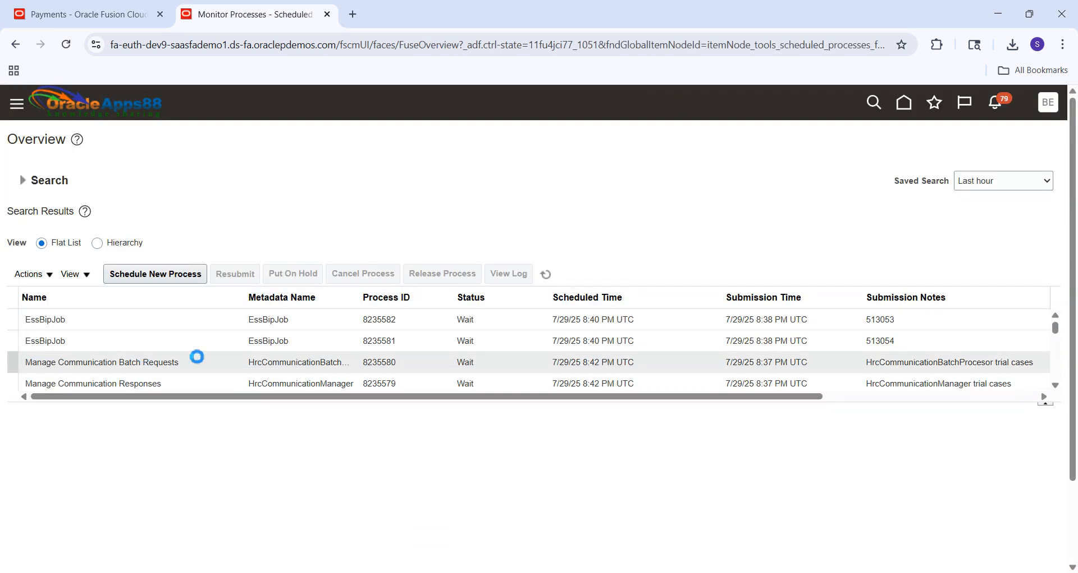
Refresh the scheduled process list until the Payment Process Request Status Report has finished running.
click(546, 275)
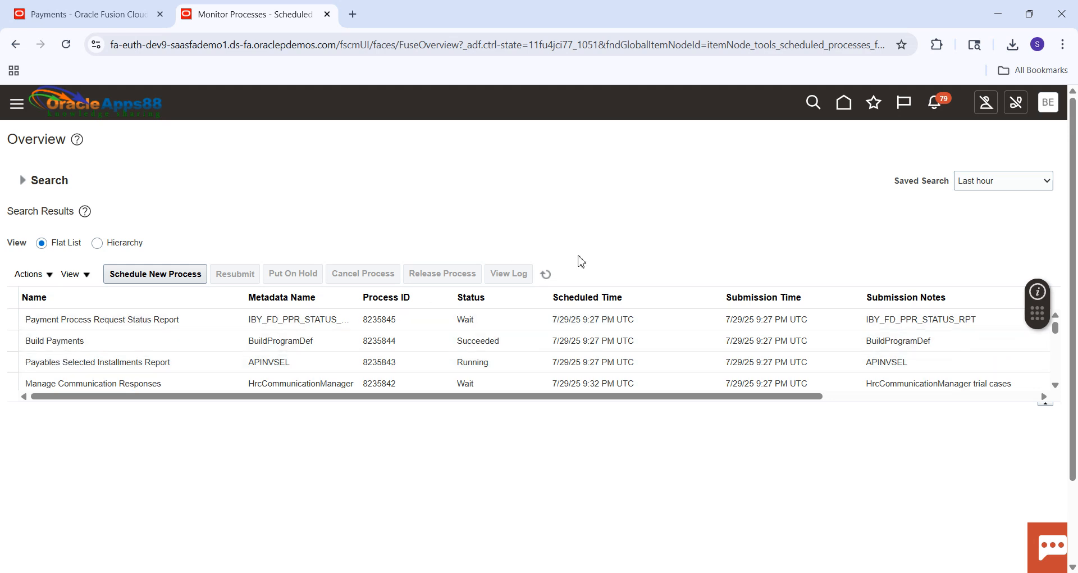
click(545, 274)
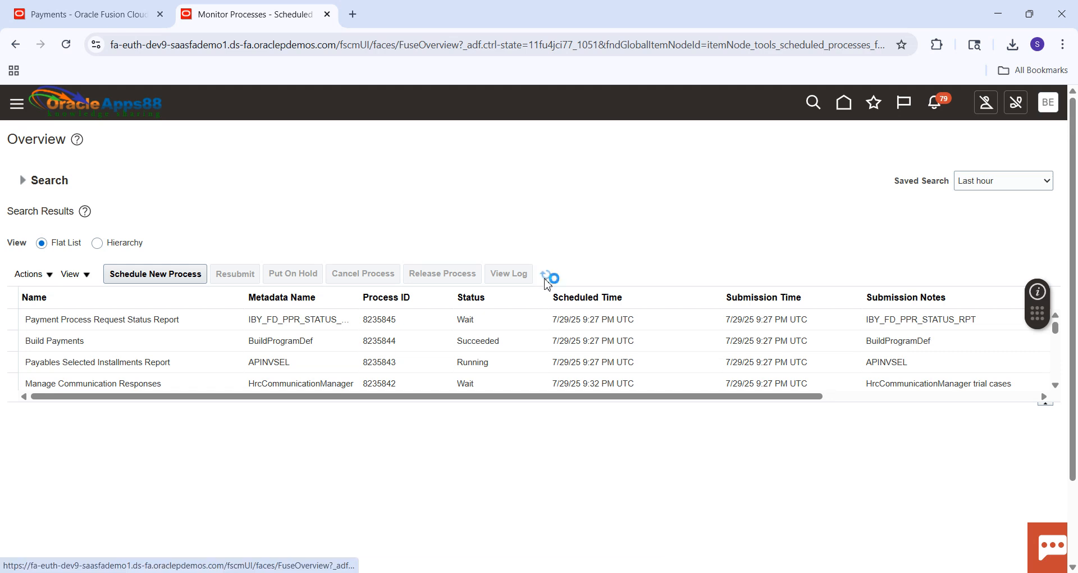
click(546, 278)
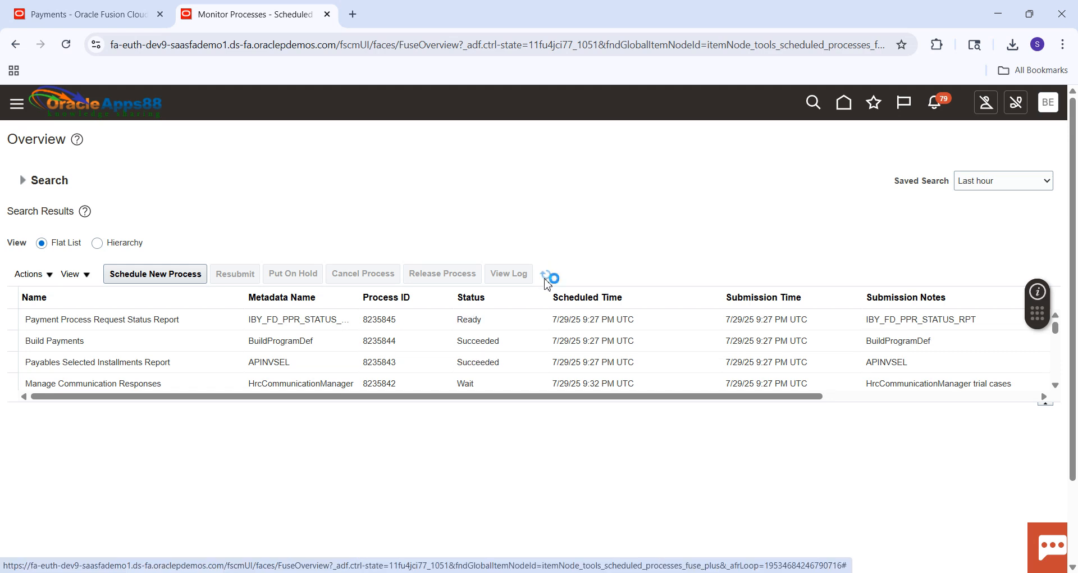
click(545, 278)
click(545, 278)
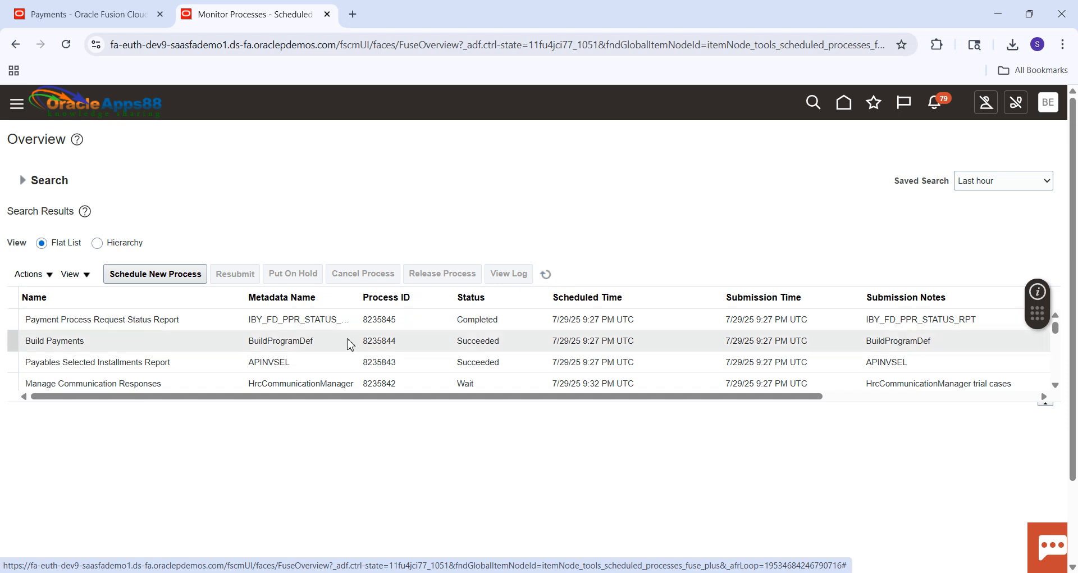
Open the PDF output of the Payment Process Request Status Report, check the invoice's reference number, and return to the process list.
click(159, 321)
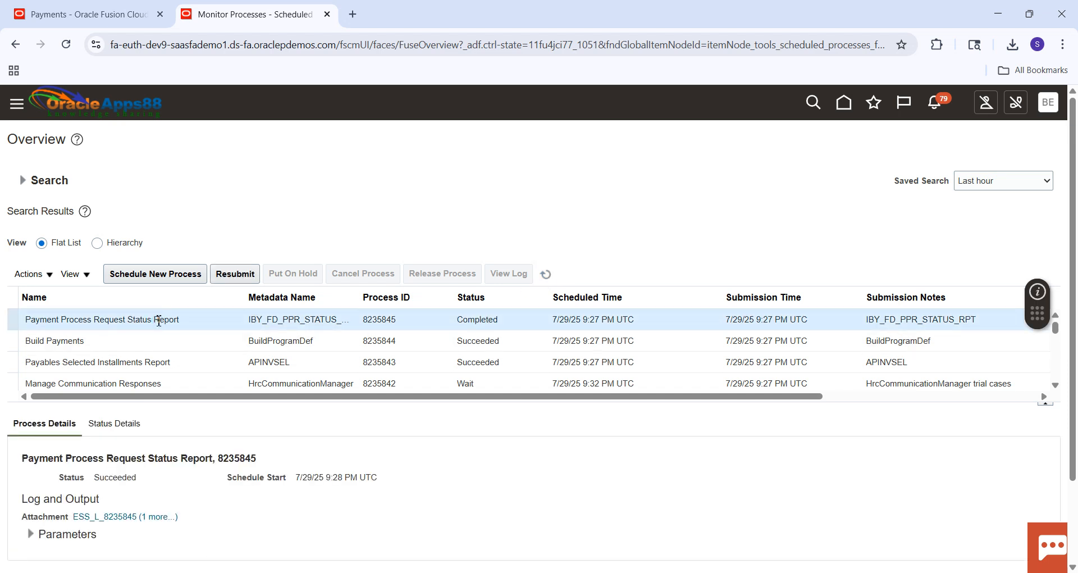
click(160, 516)
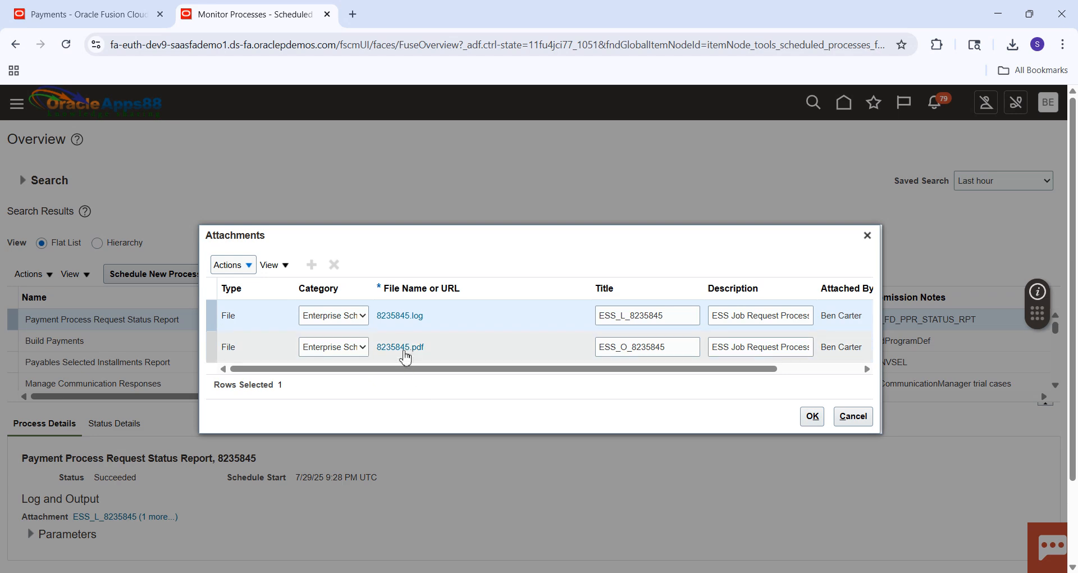
click(404, 350)
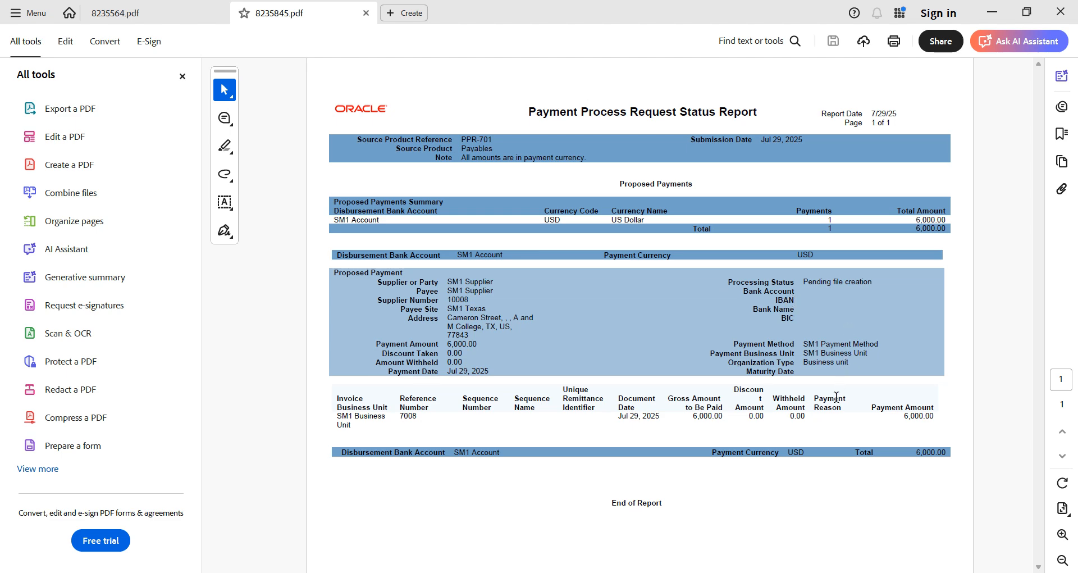
double_click(412, 416)
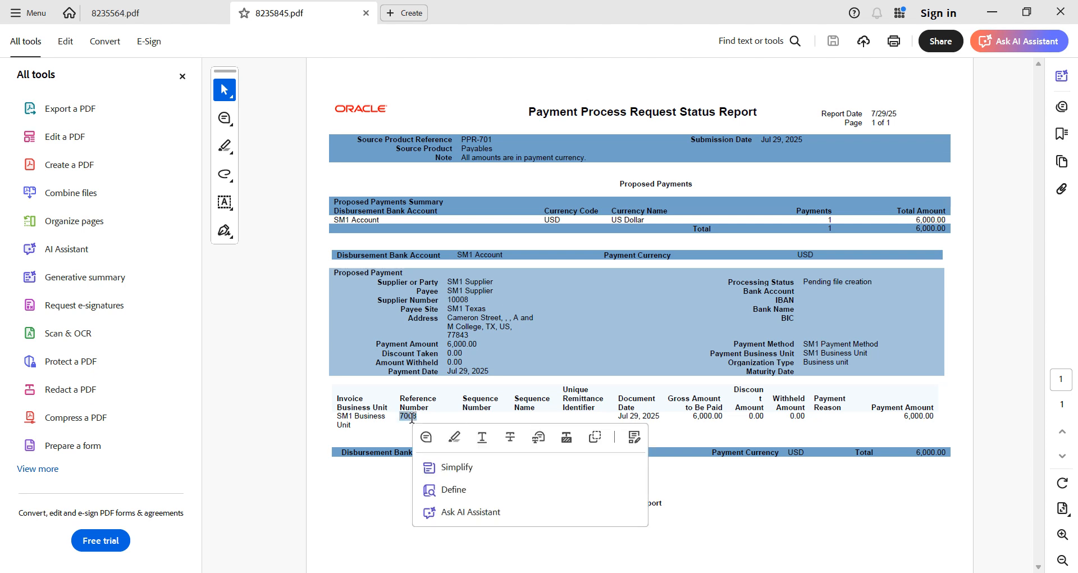
click(387, 493)
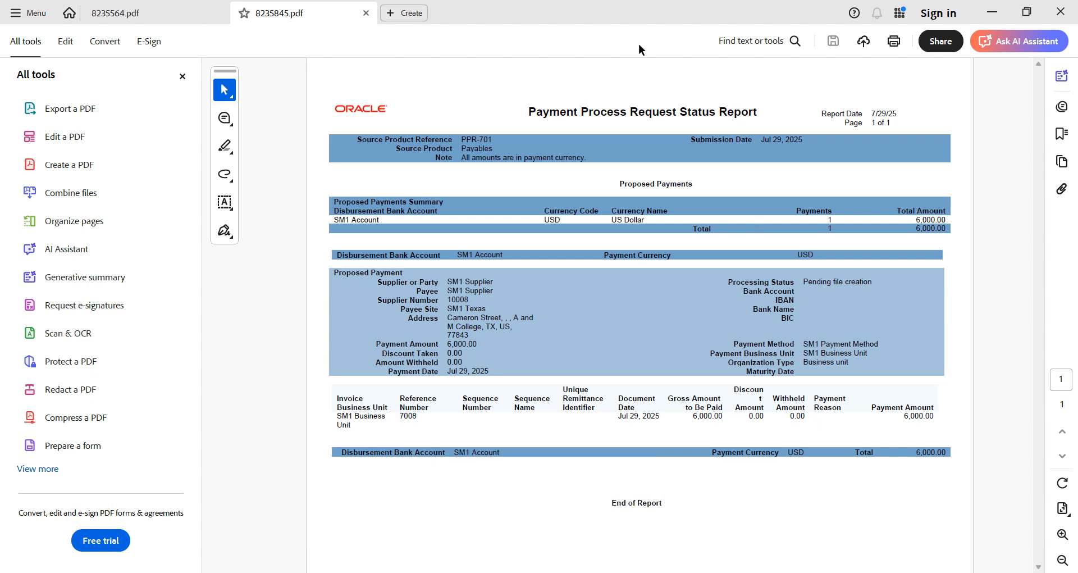
click(994, 18)
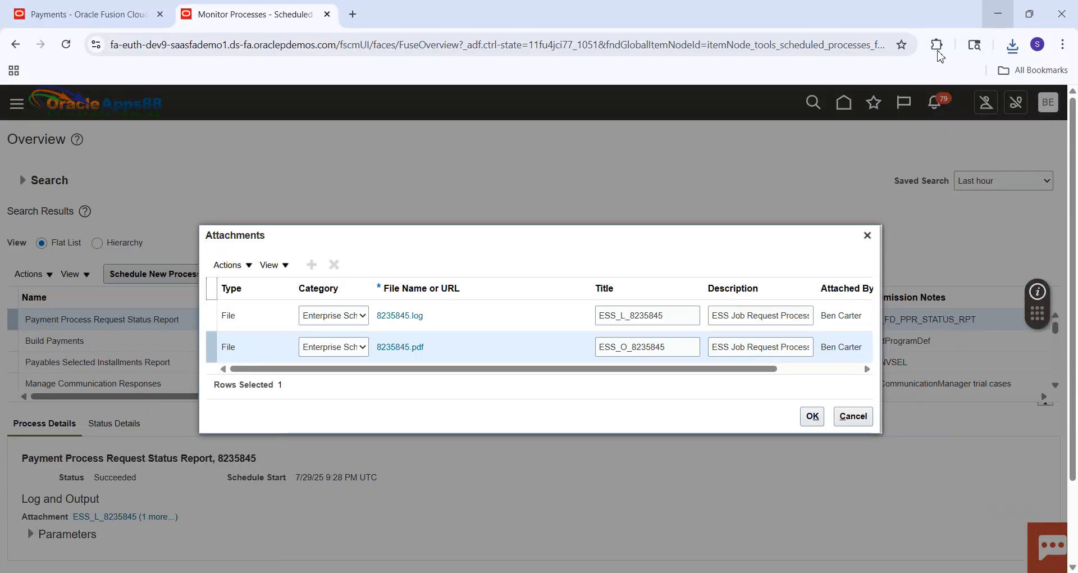
click(869, 234)
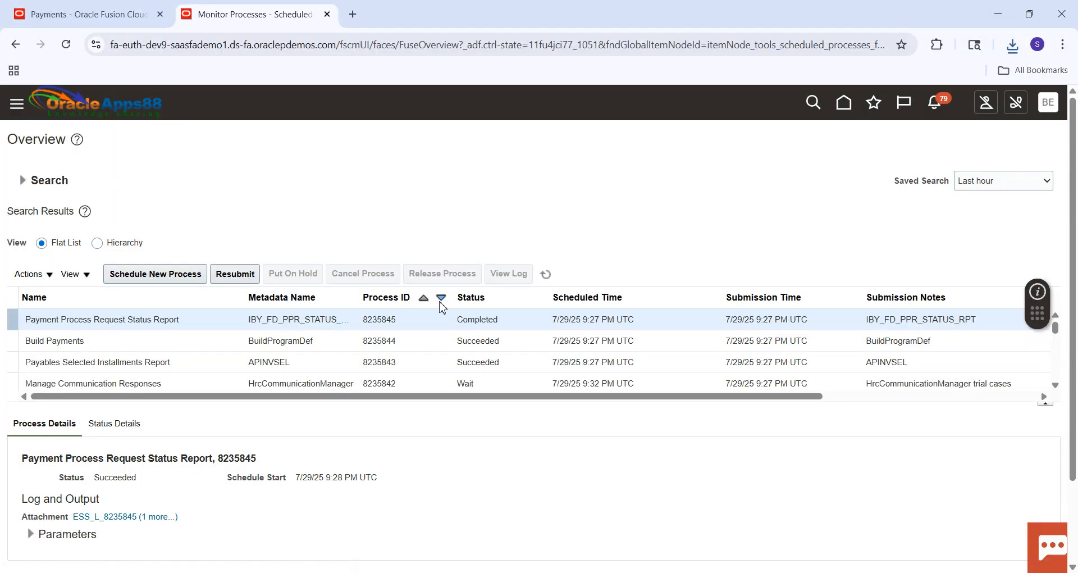
Return to the Payments browser session and open Manage Invoices from the Invoices work area.
click(84, 15)
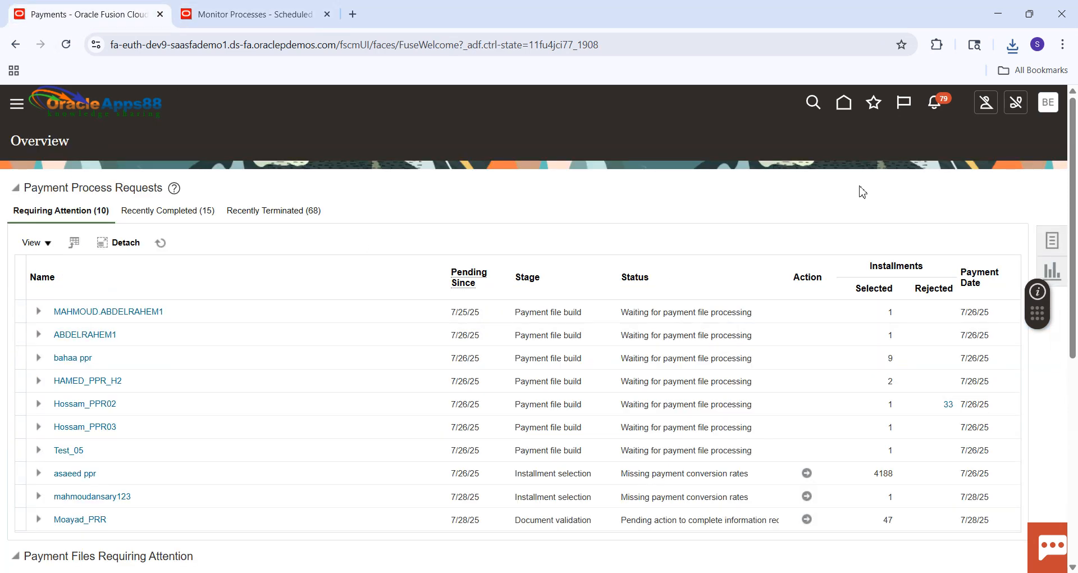
click(841, 108)
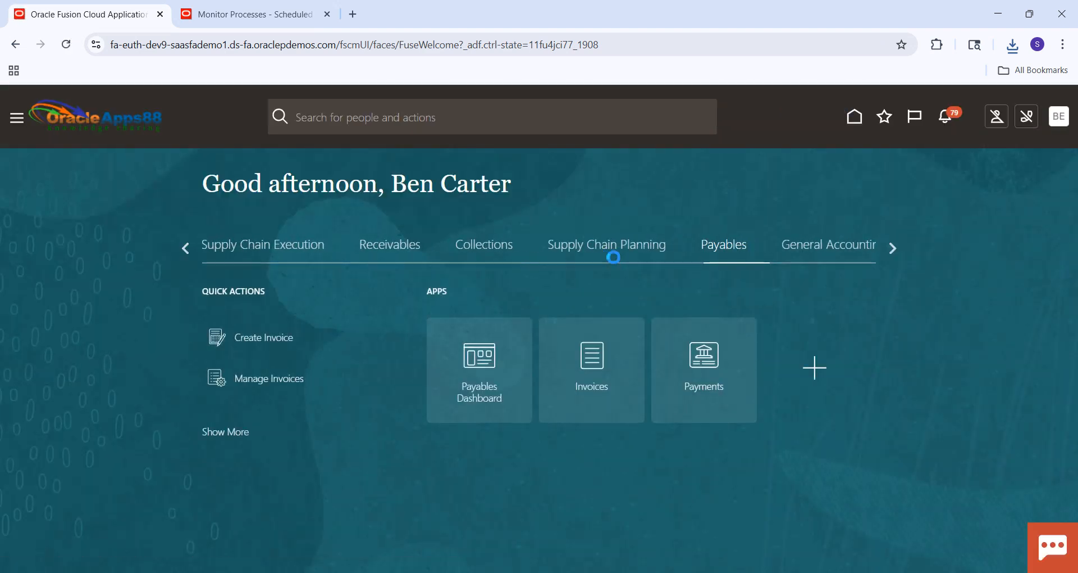
click(591, 364)
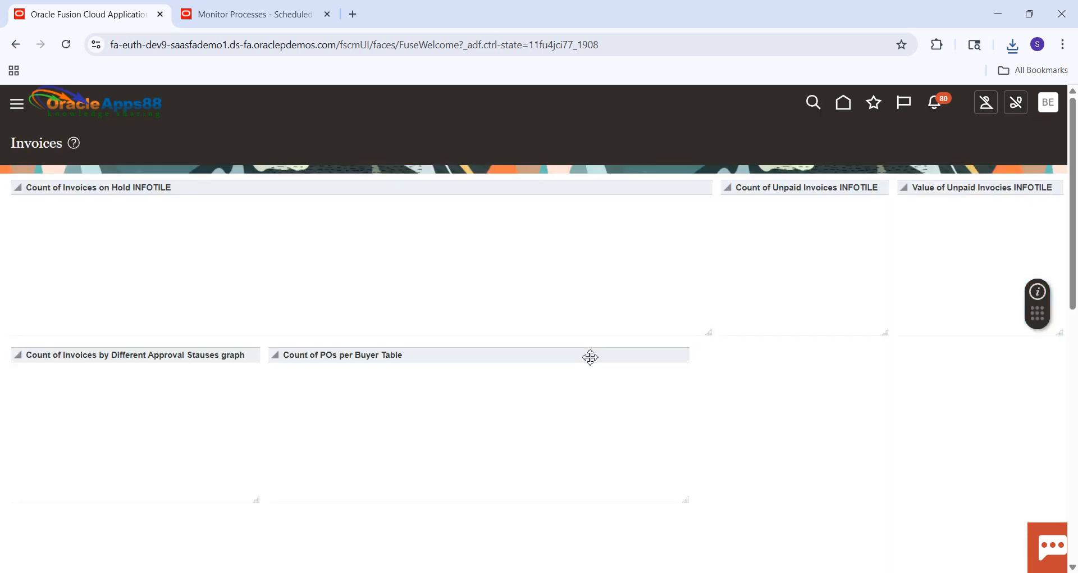
right_click(589, 357)
click(901, 259)
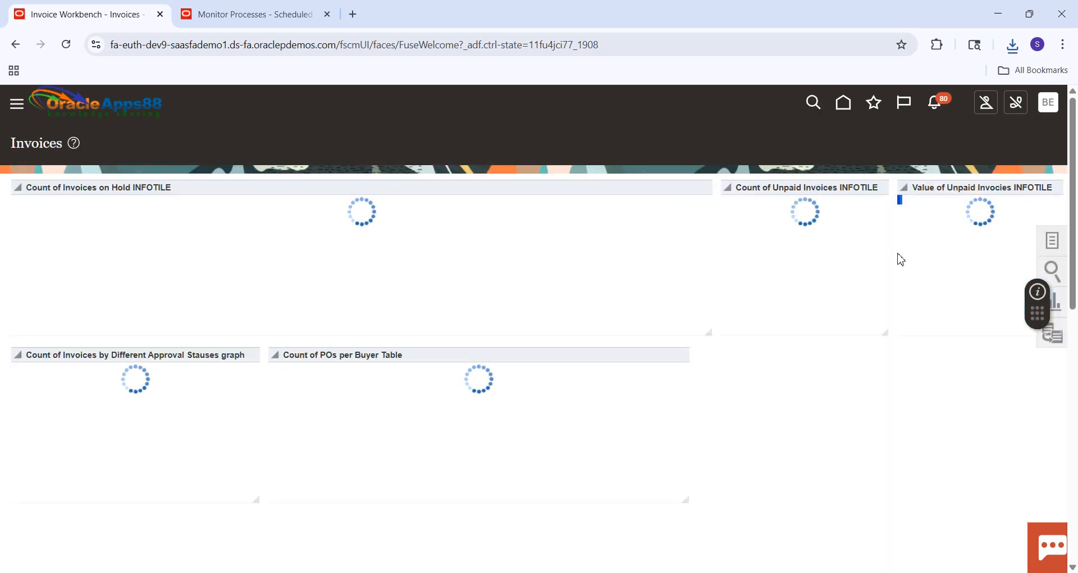
click(1050, 243)
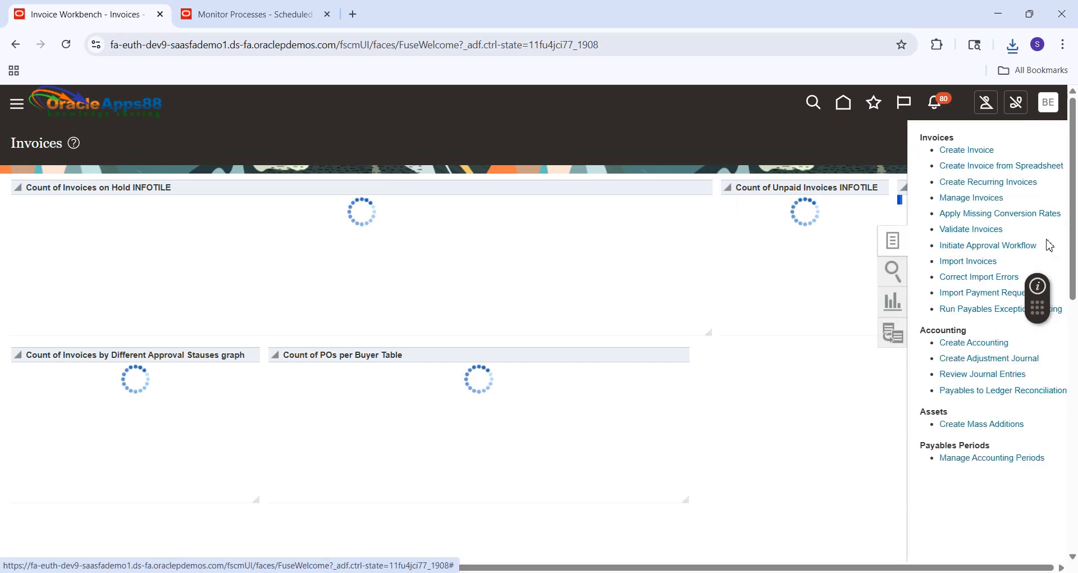
click(950, 200)
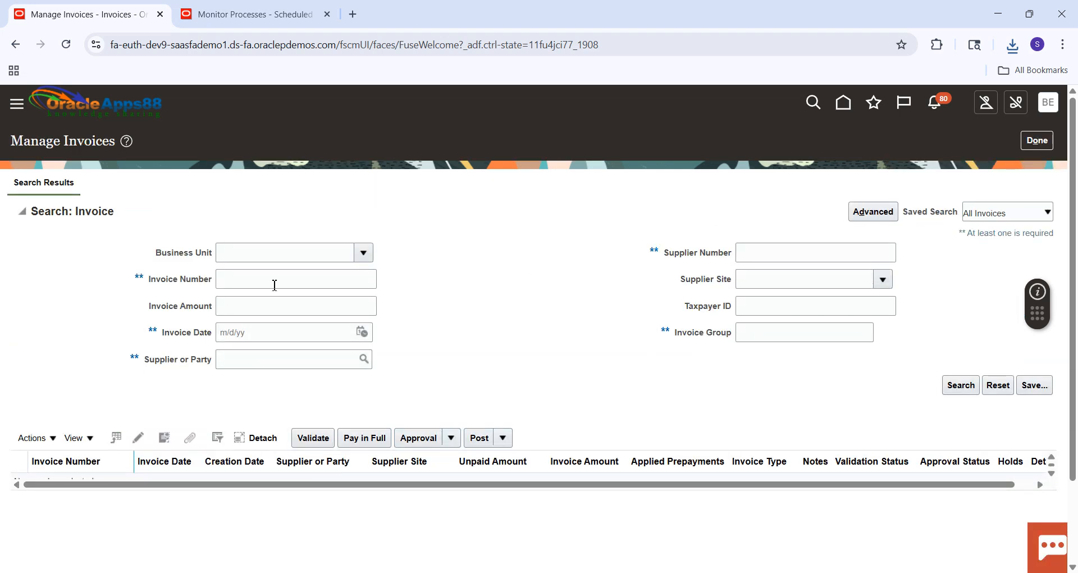
Search for invoice number 7008 and open its details.
click(232, 282)
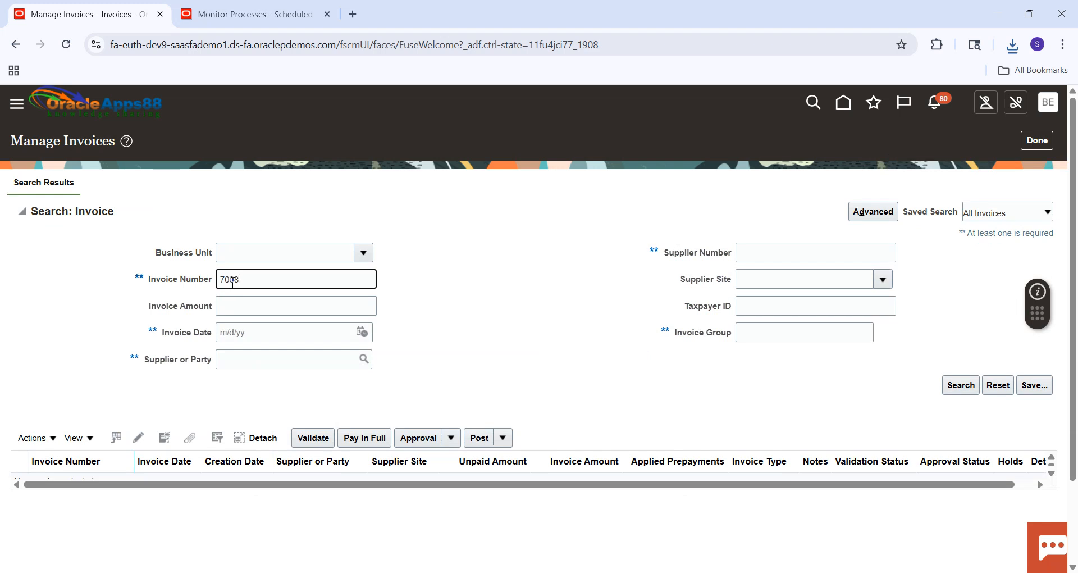
key(Return)
click(45, 312)
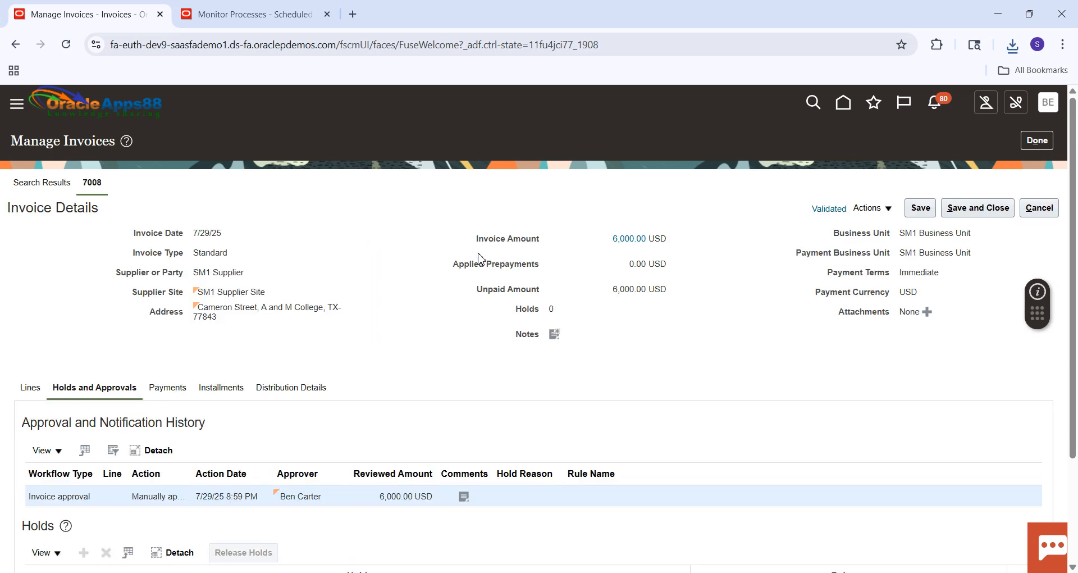
Check the invoice's payment status in the invoice summary, then leave Manage Invoices.
click(840, 211)
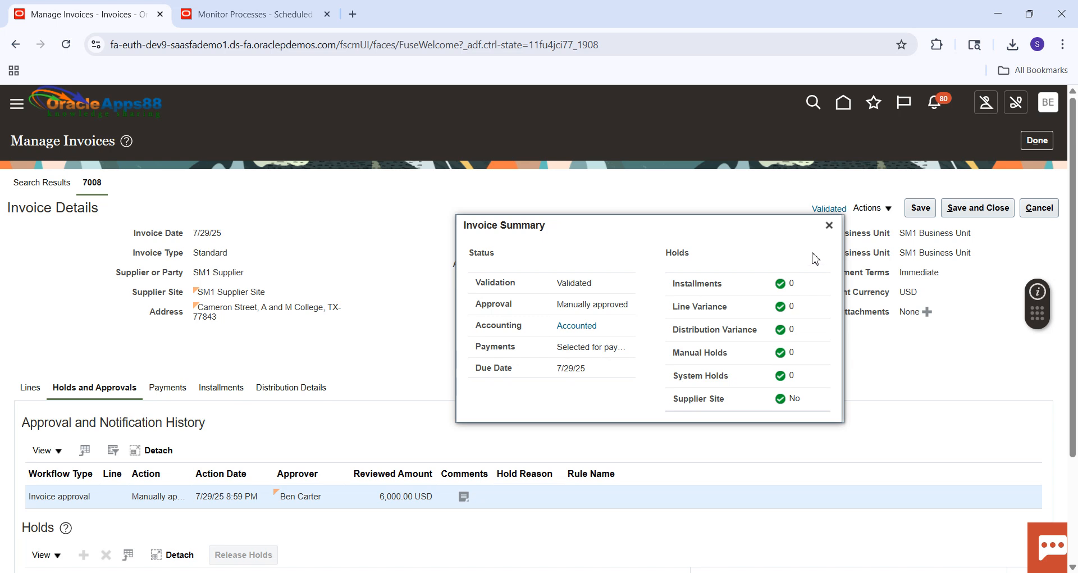
click(830, 226)
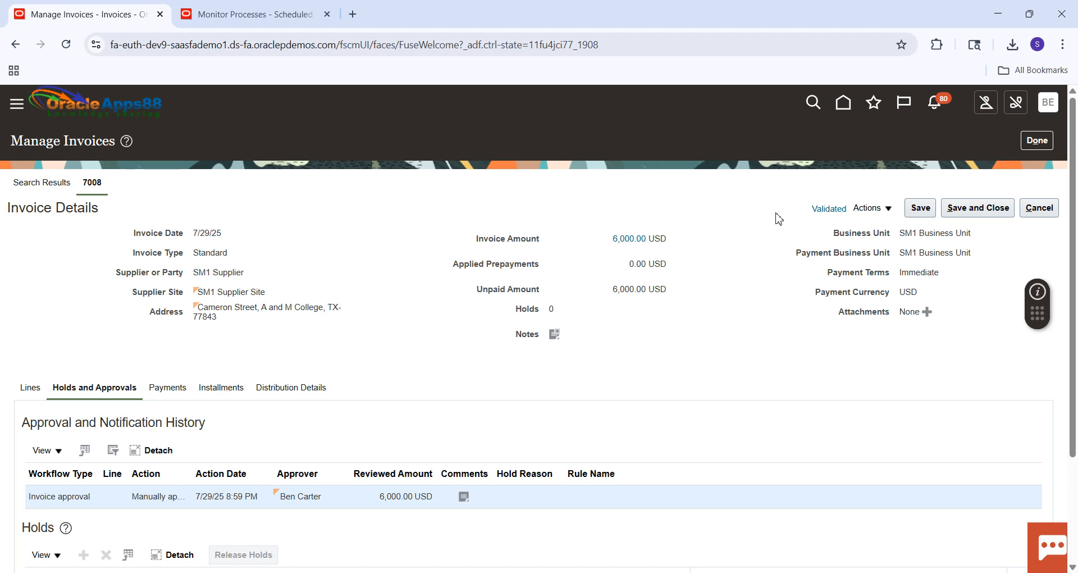
click(1044, 144)
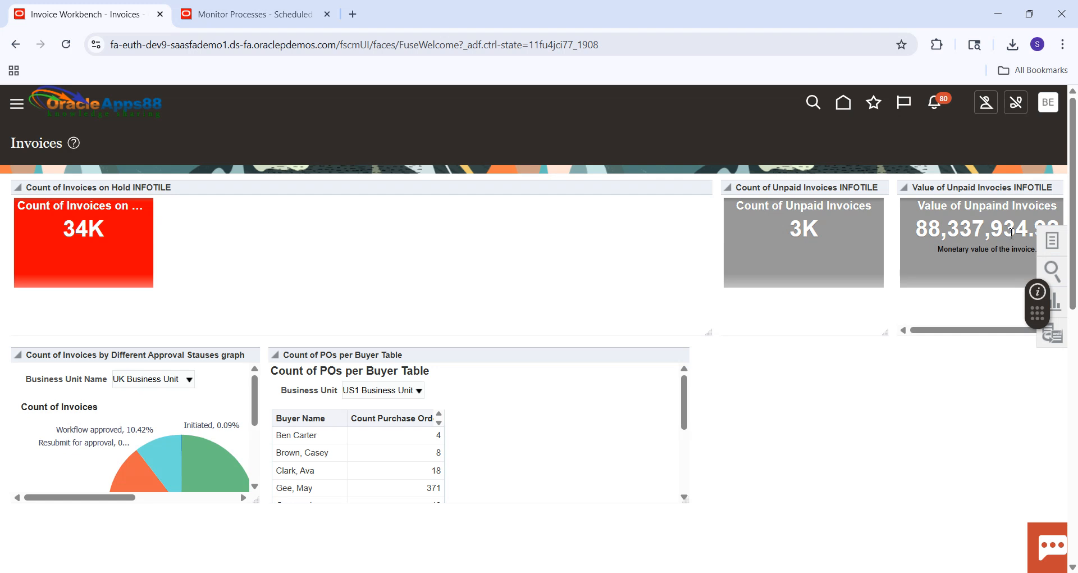
Open Manage Payment Process Requests in the Payments work area and search for the request named PPR-701.
click(840, 103)
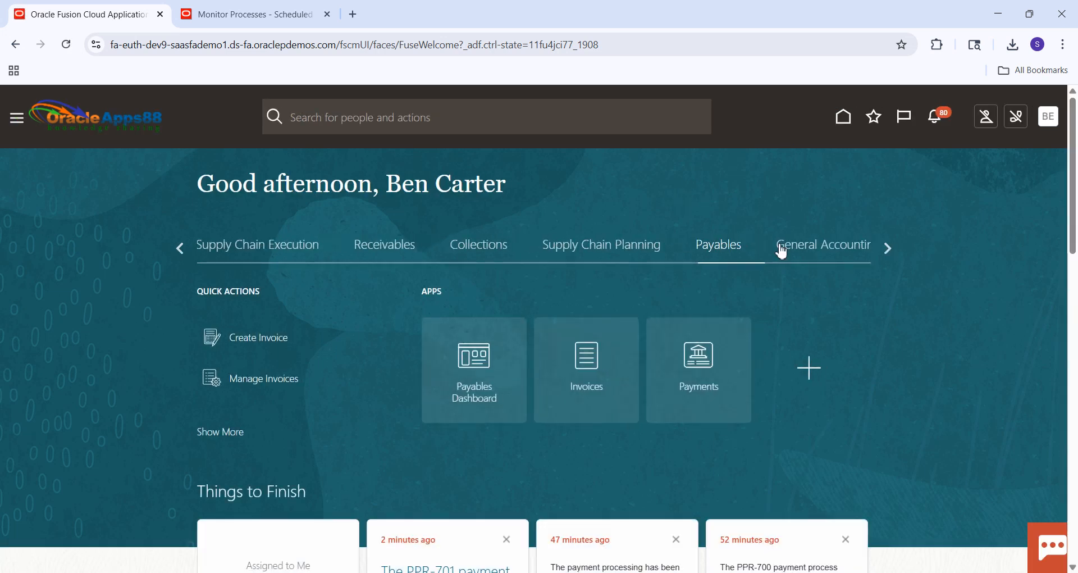
click(697, 373)
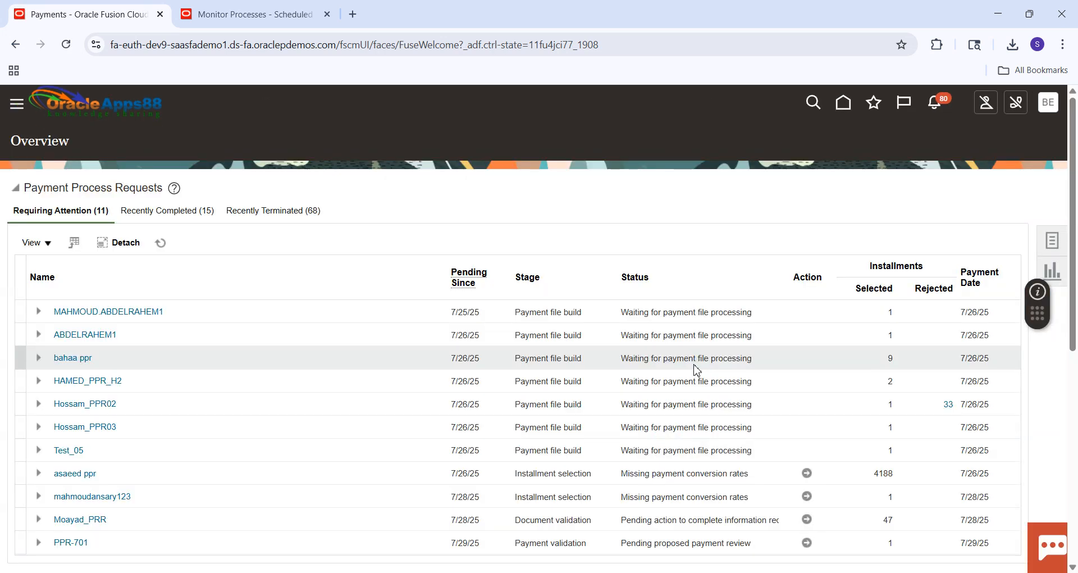
click(1053, 247)
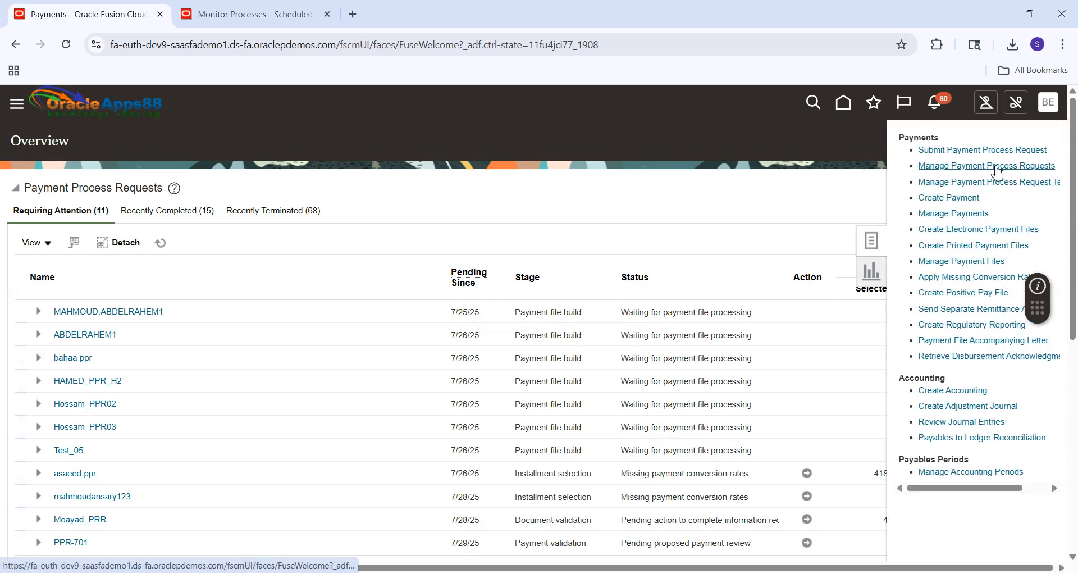
click(995, 166)
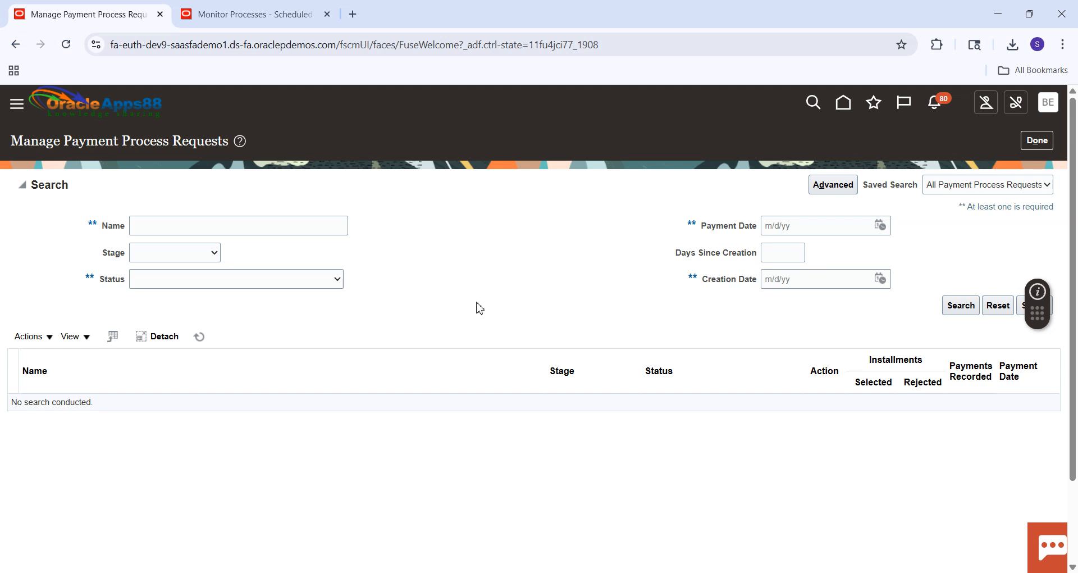
click(235, 227)
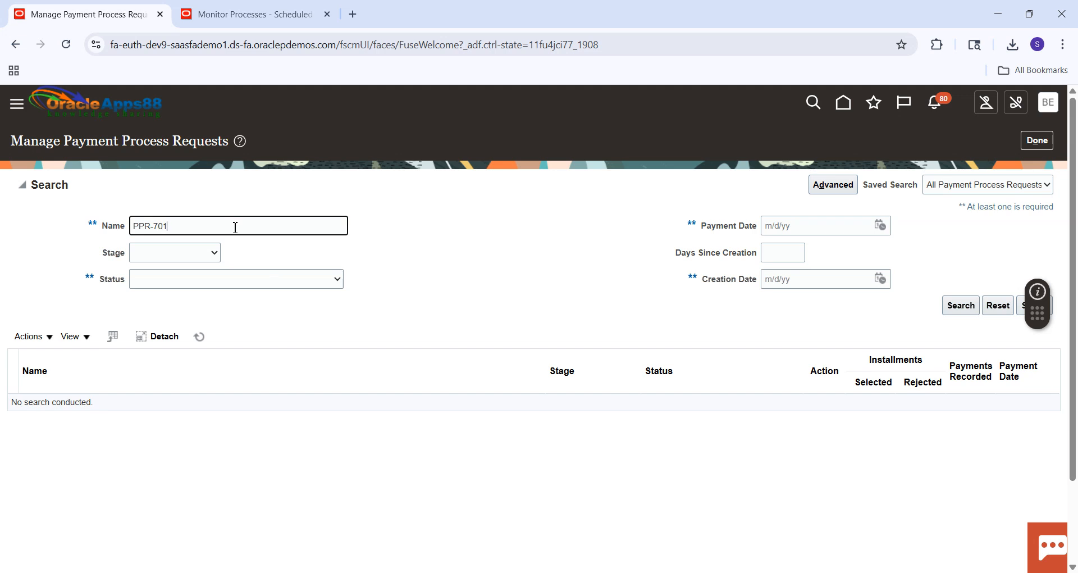
text(PPR-701)
key(Return)
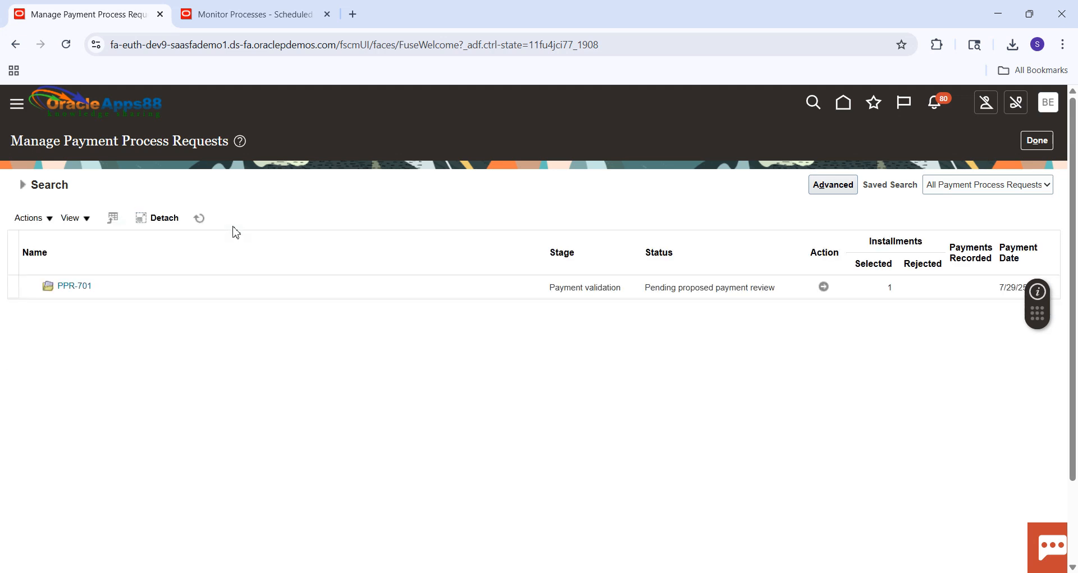
Review the request details and proposed SM1 Supplier payment for PPR-701, and resume its payment process.
click(84, 287)
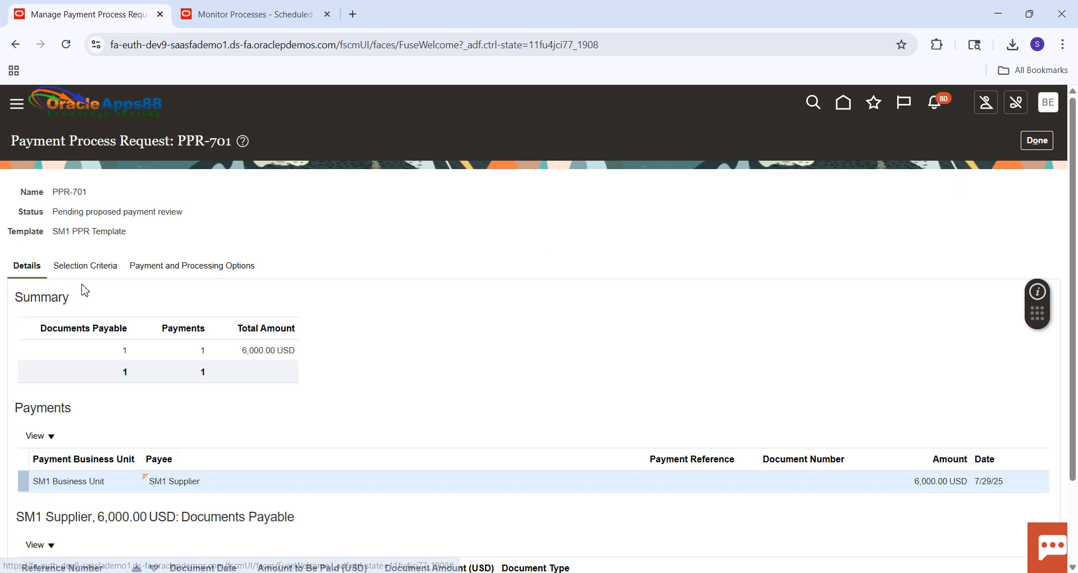
click(1037, 145)
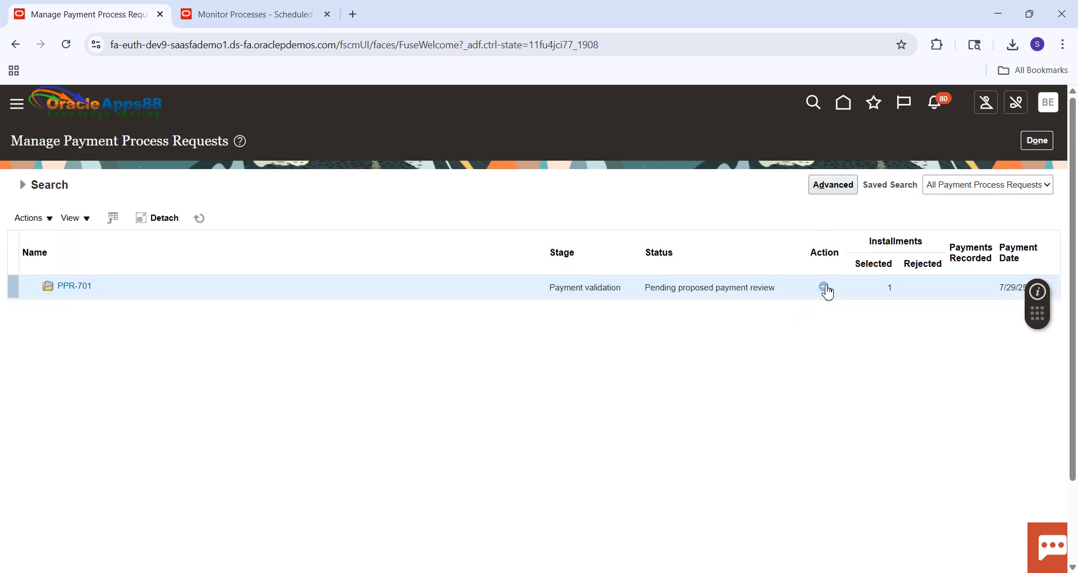
click(825, 288)
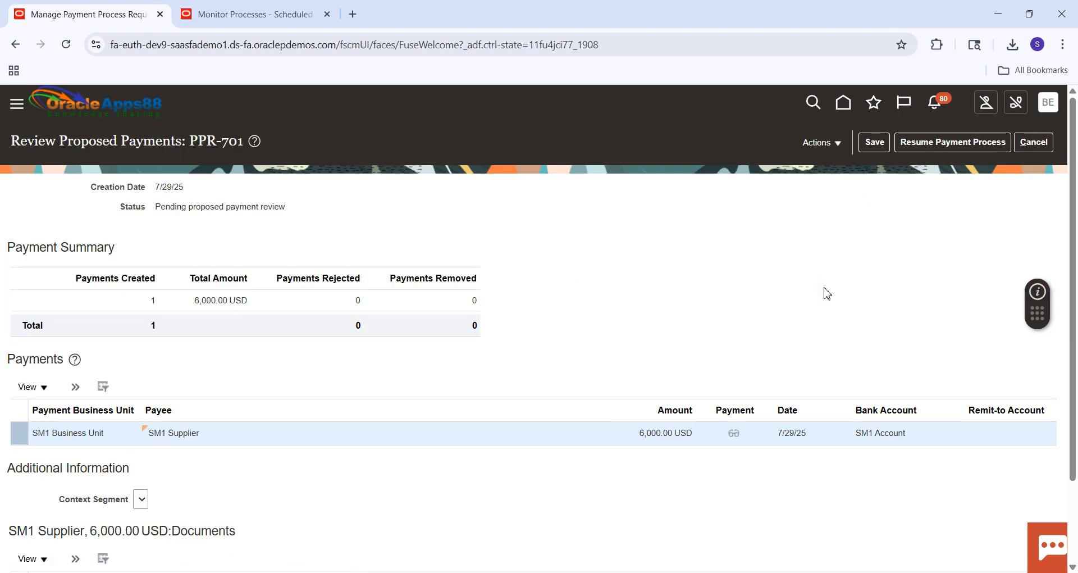
mouse_move(1071, 209)
mouse_down()
mouse_move(1075, 290)
mouse_move(1075, 209)
mouse_up()
click(838, 145)
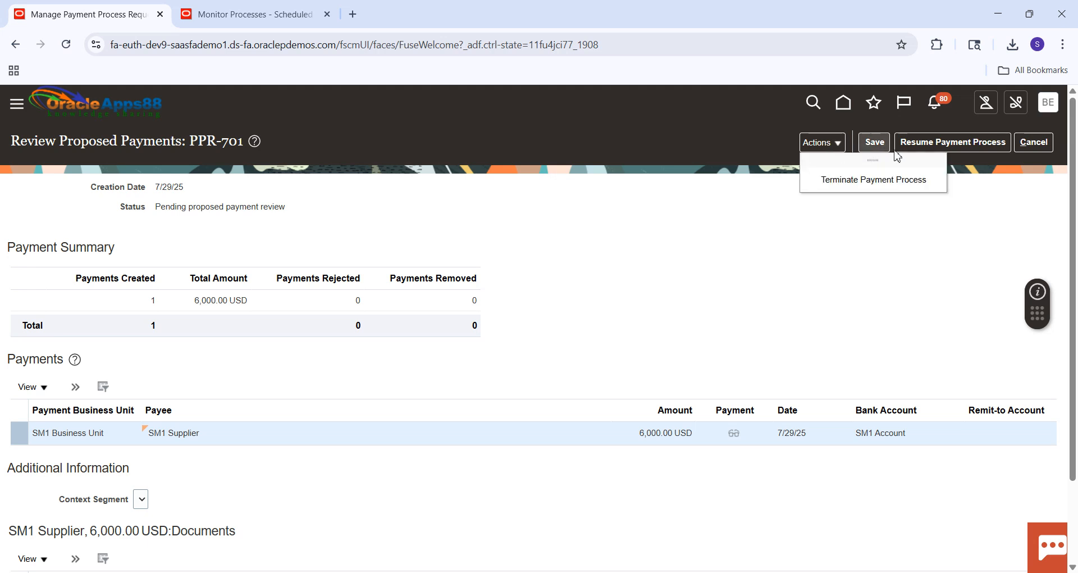
click(932, 144)
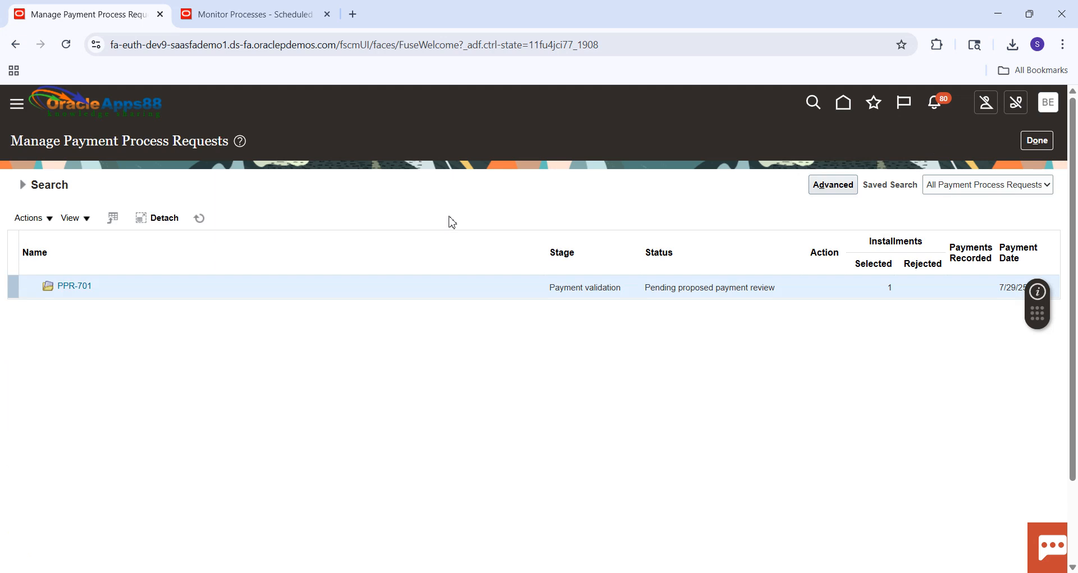
Switch to the scheduled processes session and refresh the list to monitor Build Payments and Format Payment Files until they finish.
click(248, 16)
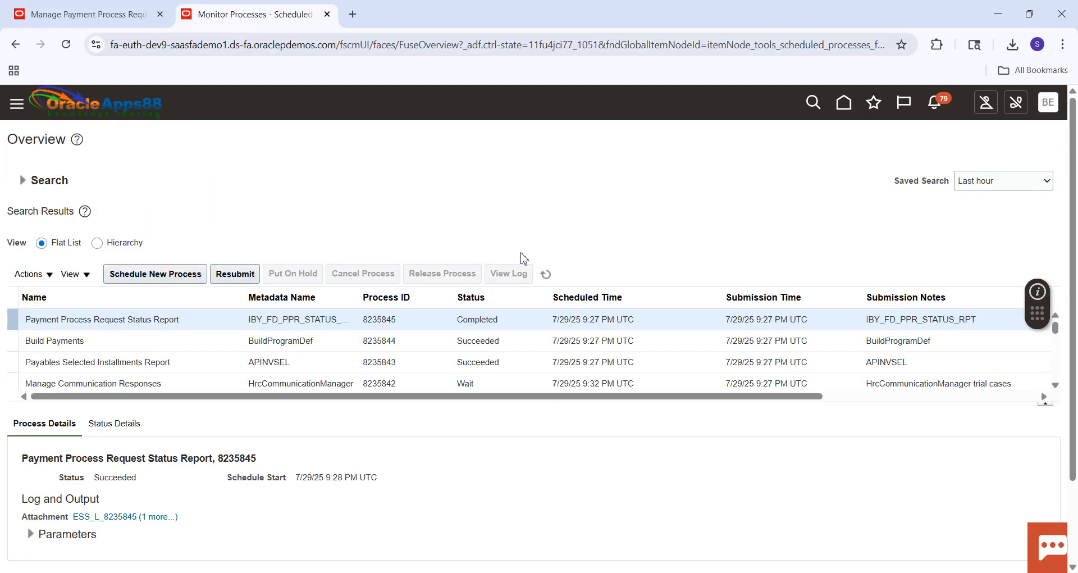
click(546, 275)
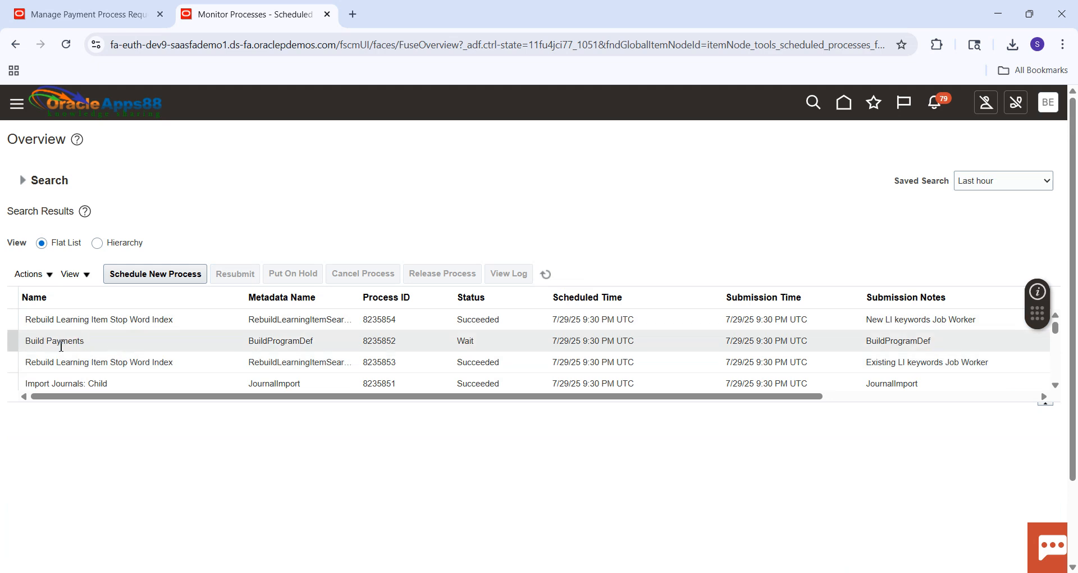
click(546, 275)
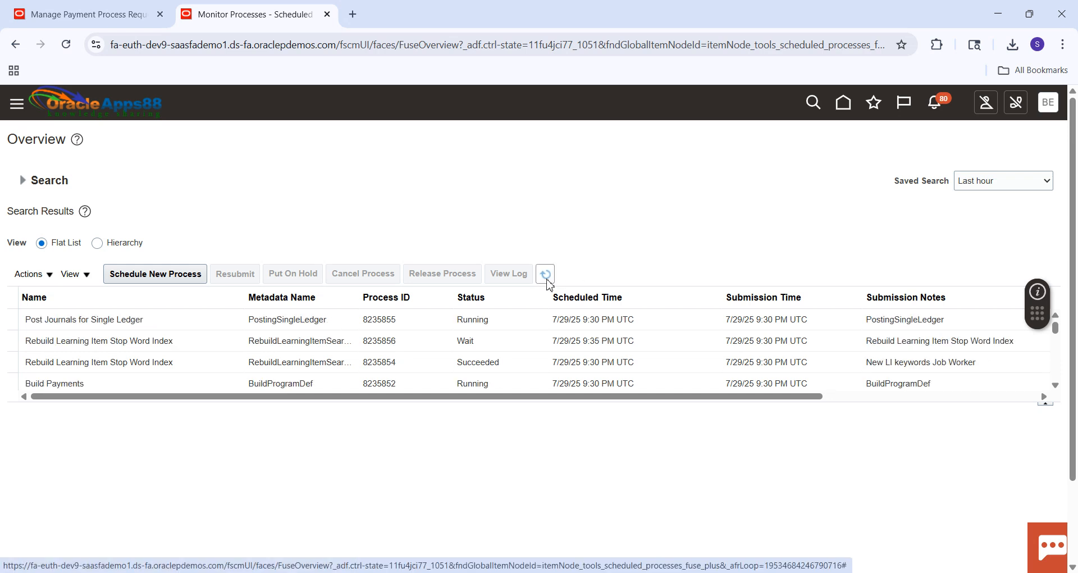
click(546, 275)
click(546, 275)
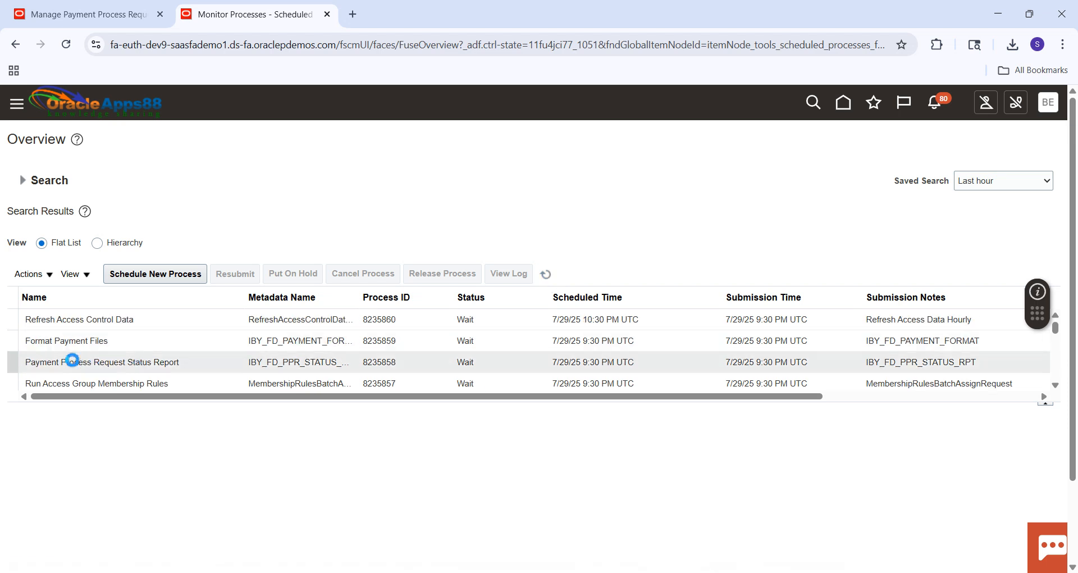
click(547, 275)
click(549, 277)
click(550, 277)
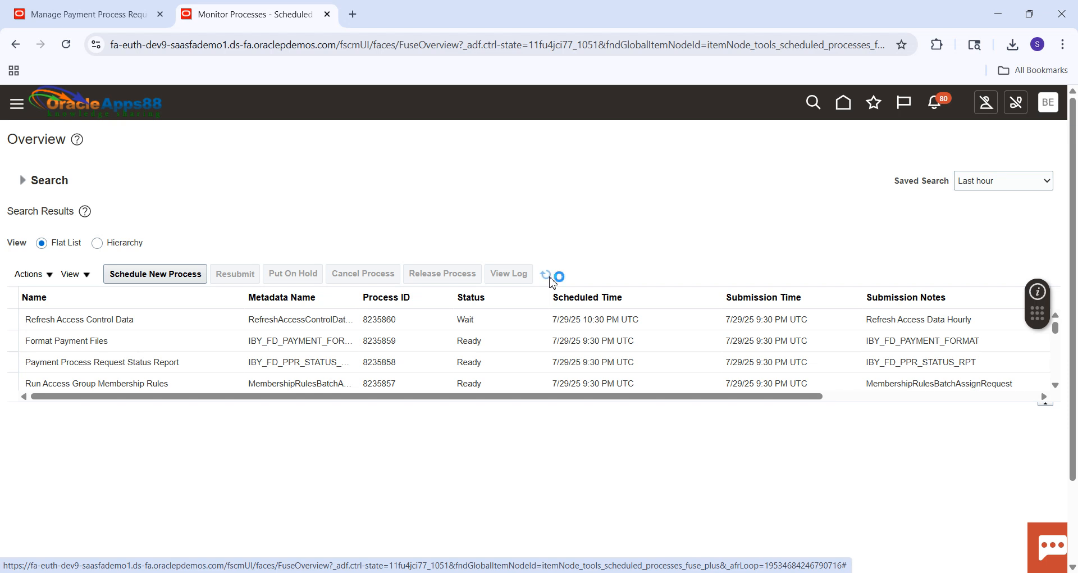
click(549, 276)
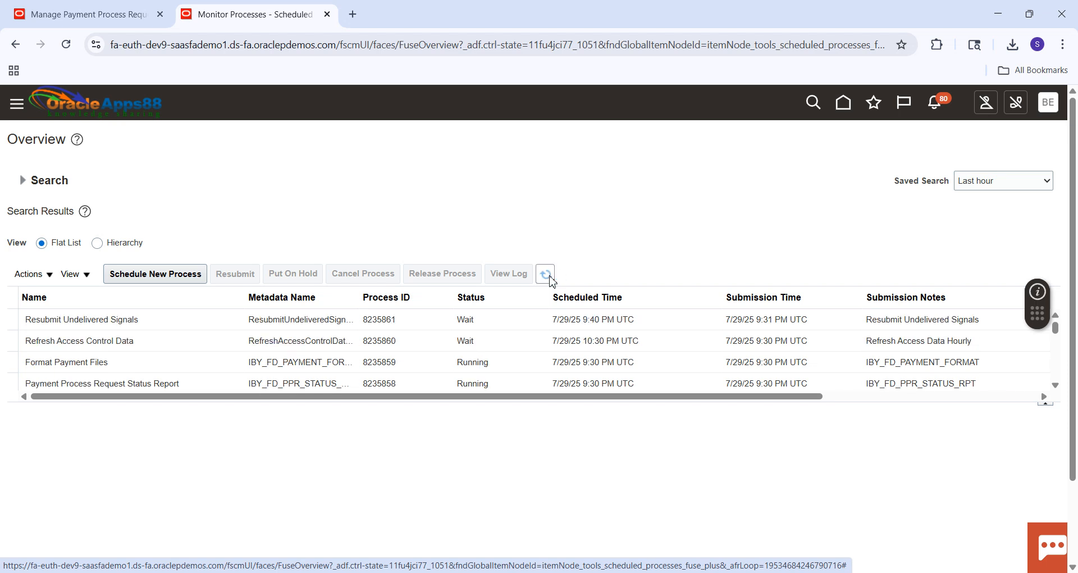
click(547, 275)
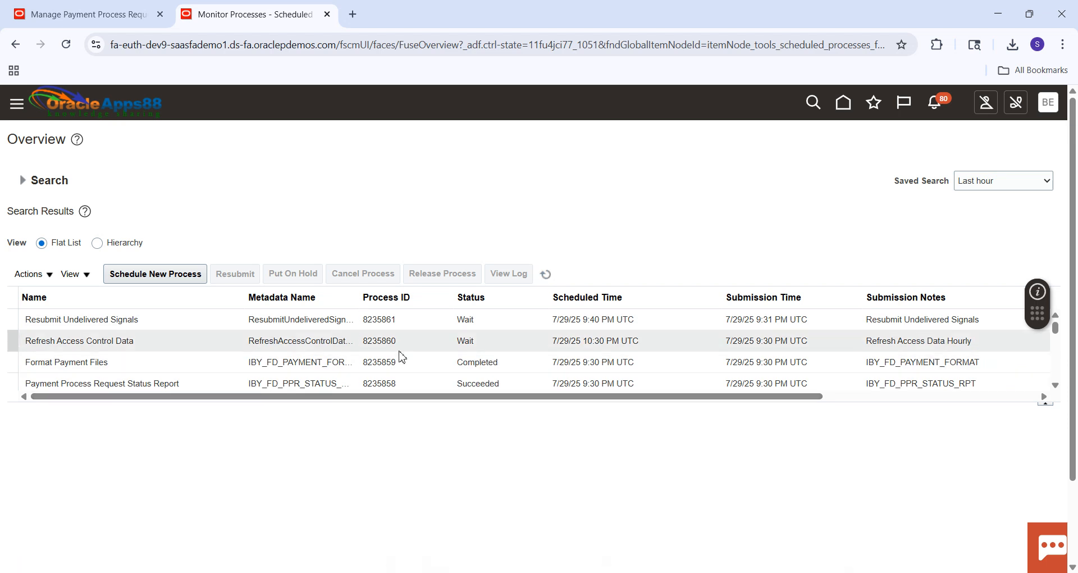
Download the PDF output attached to the Format Payment Files process and open it in the PDF viewer.
click(116, 365)
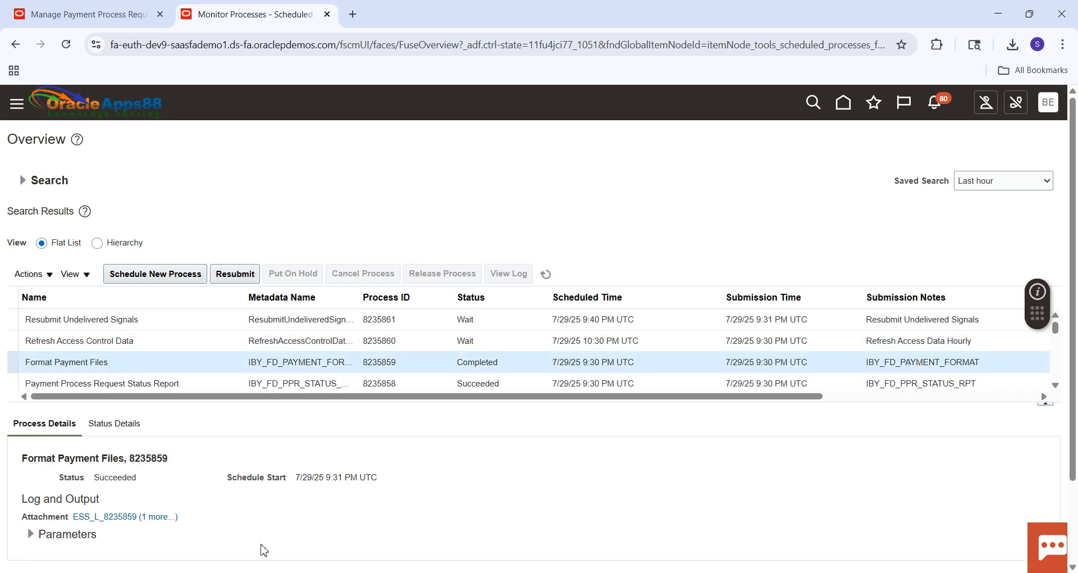
click(164, 519)
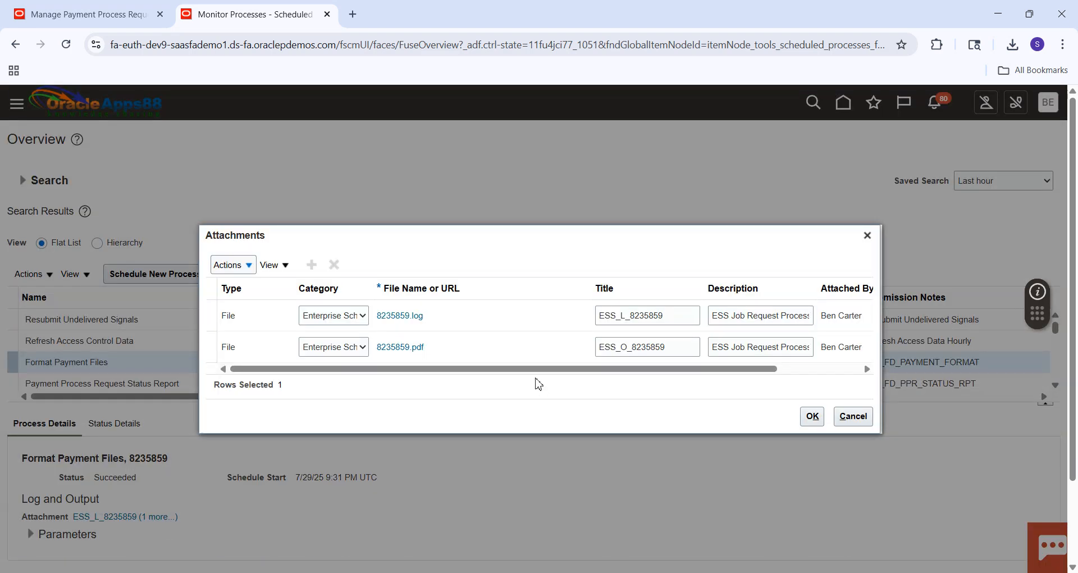
click(417, 349)
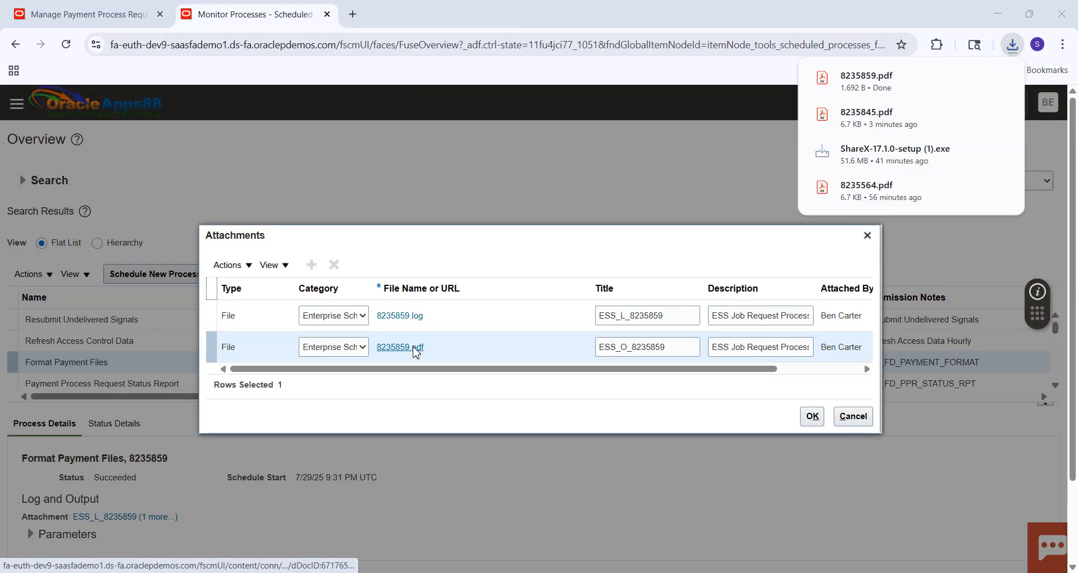
click(819, 80)
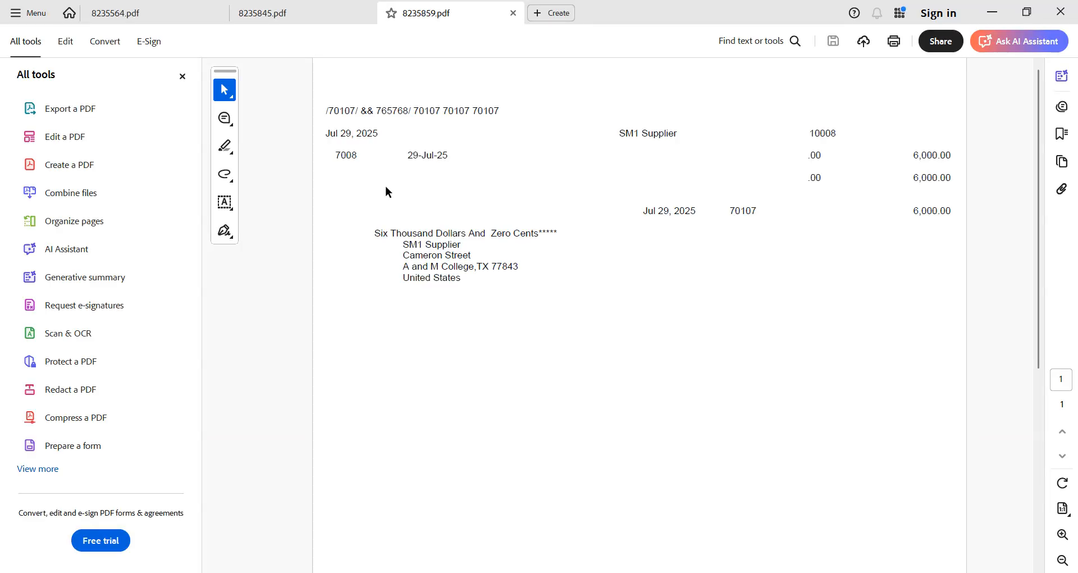
Check invoice number 7008 in the formatted payment PDF, minimize the viewer and dismiss the process attachments.
double_click(342, 155)
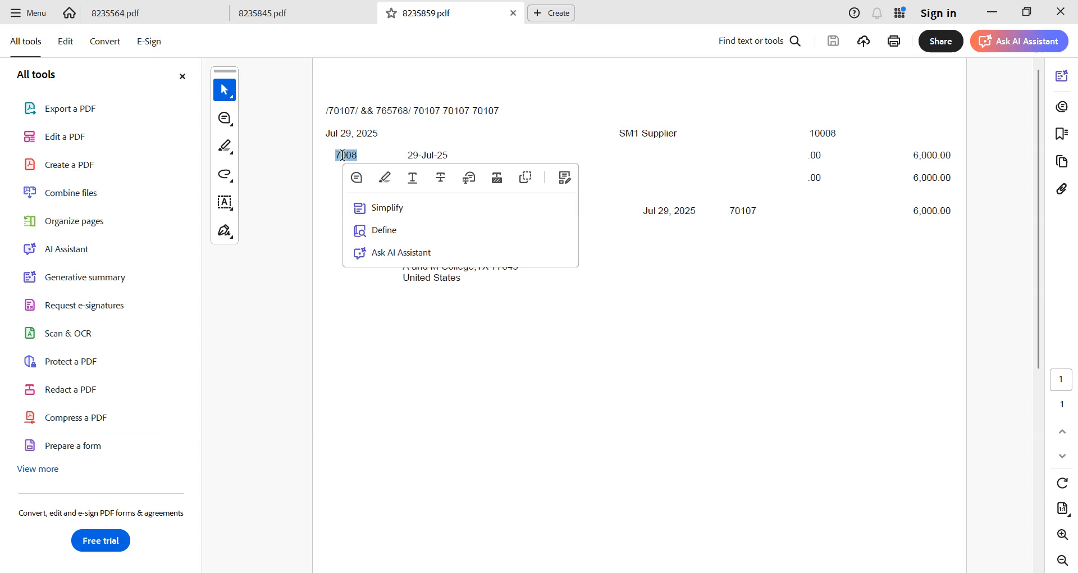
click(484, 346)
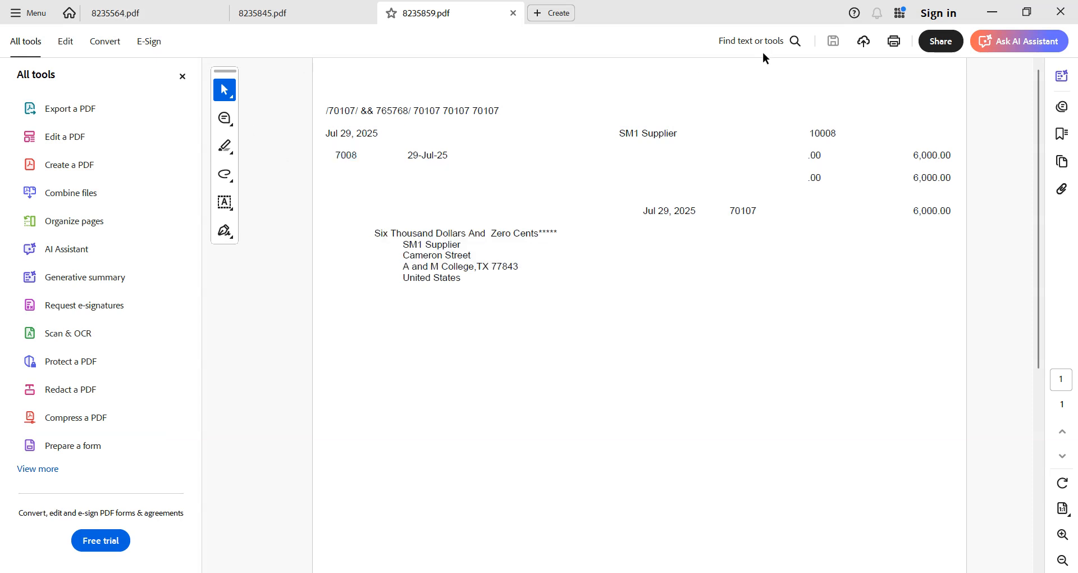
click(993, 13)
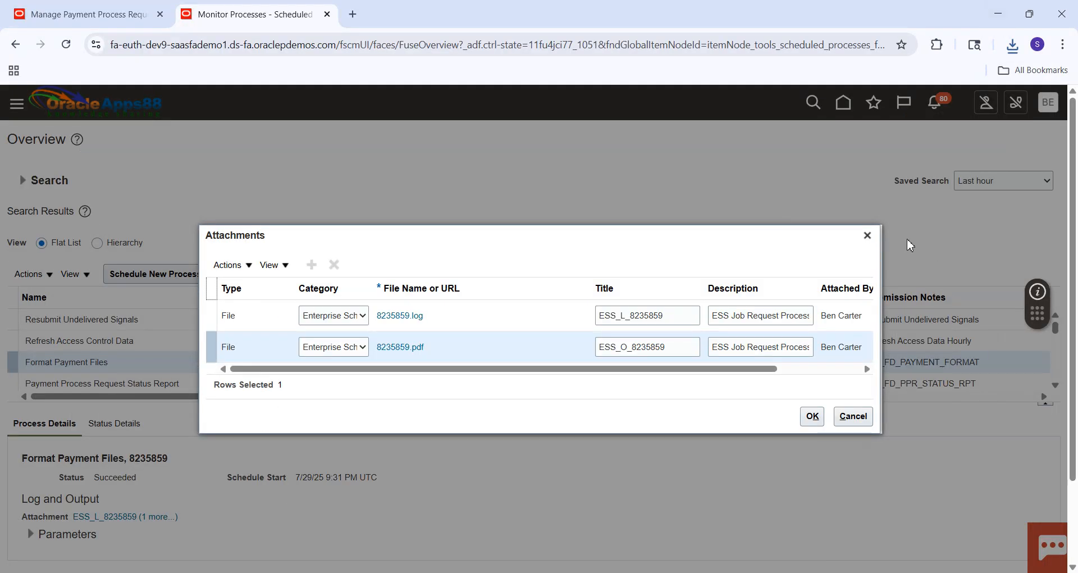
click(868, 236)
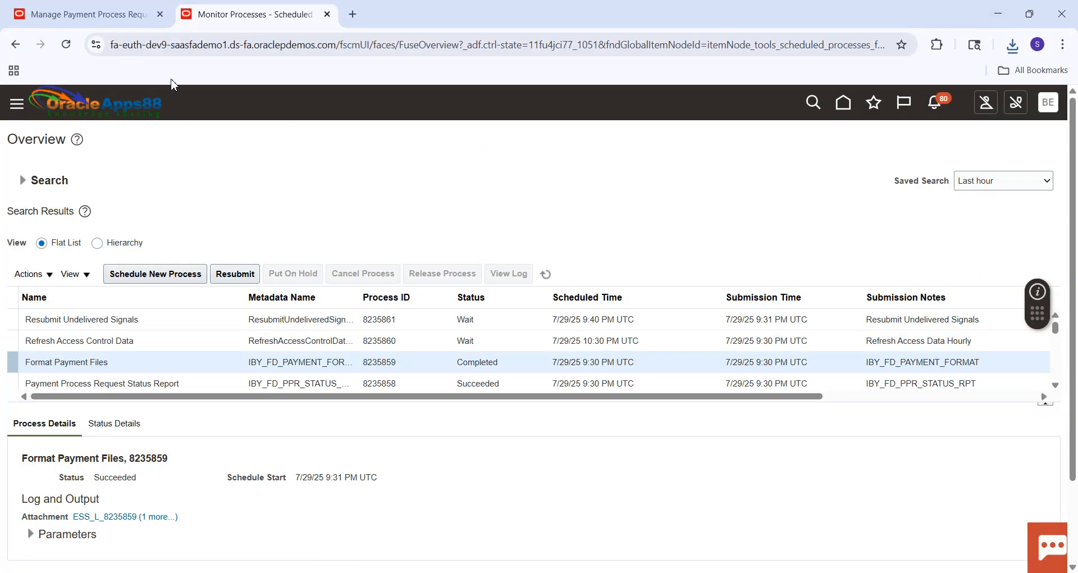
Return to the Payments session, reopen Manage Payment Process Requests and search again for PPR-701 to see its current stage.
click(102, 21)
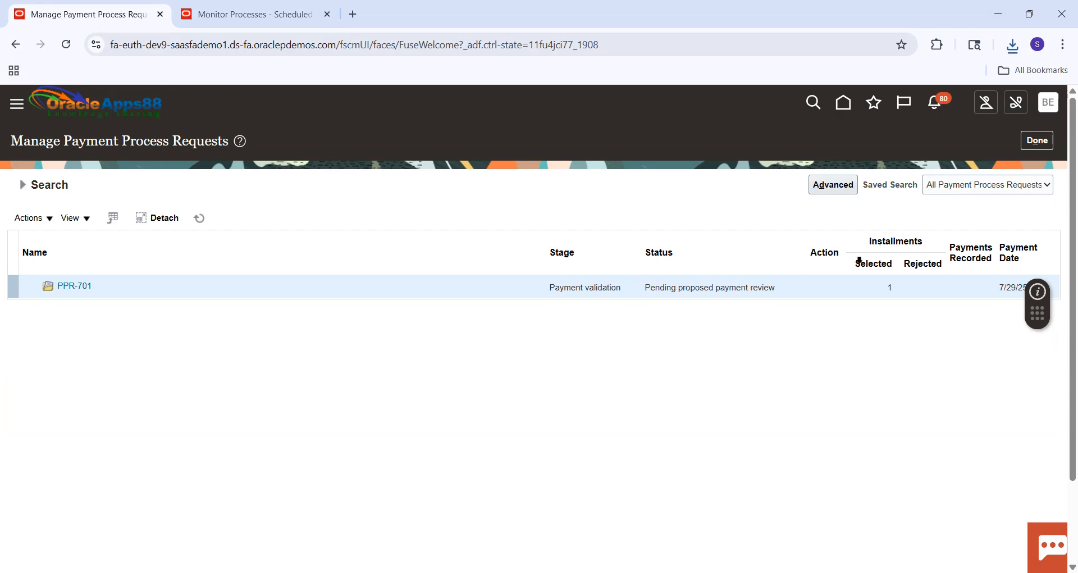
click(1026, 142)
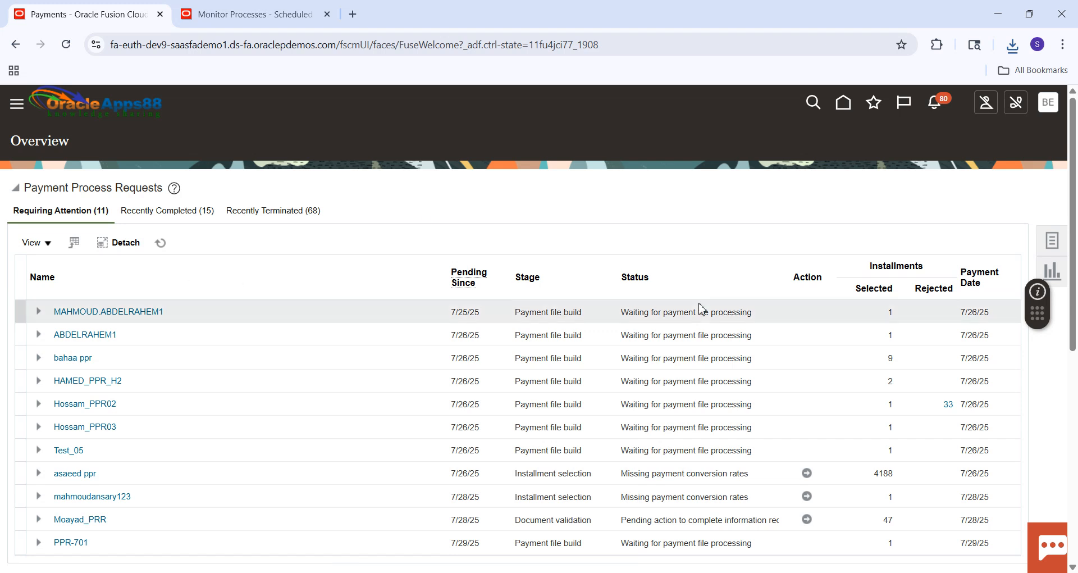
click(1058, 246)
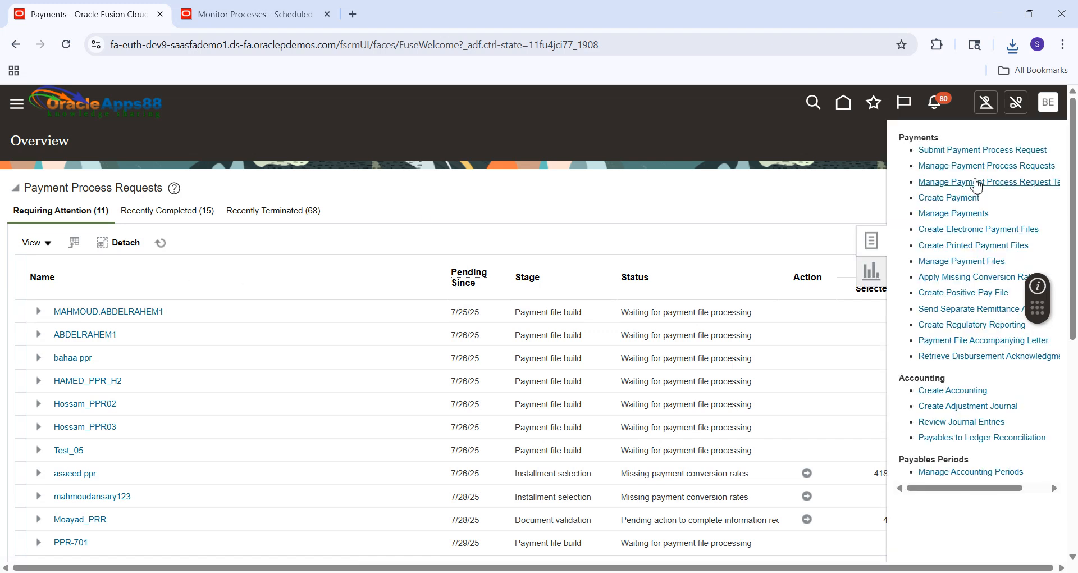
click(964, 166)
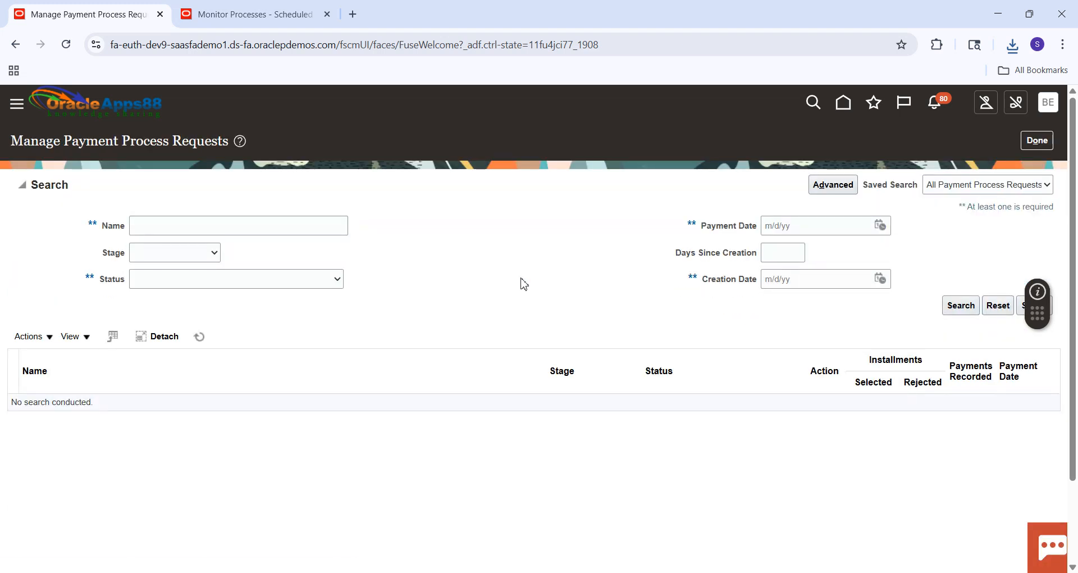
click(198, 224)
text(PPR)
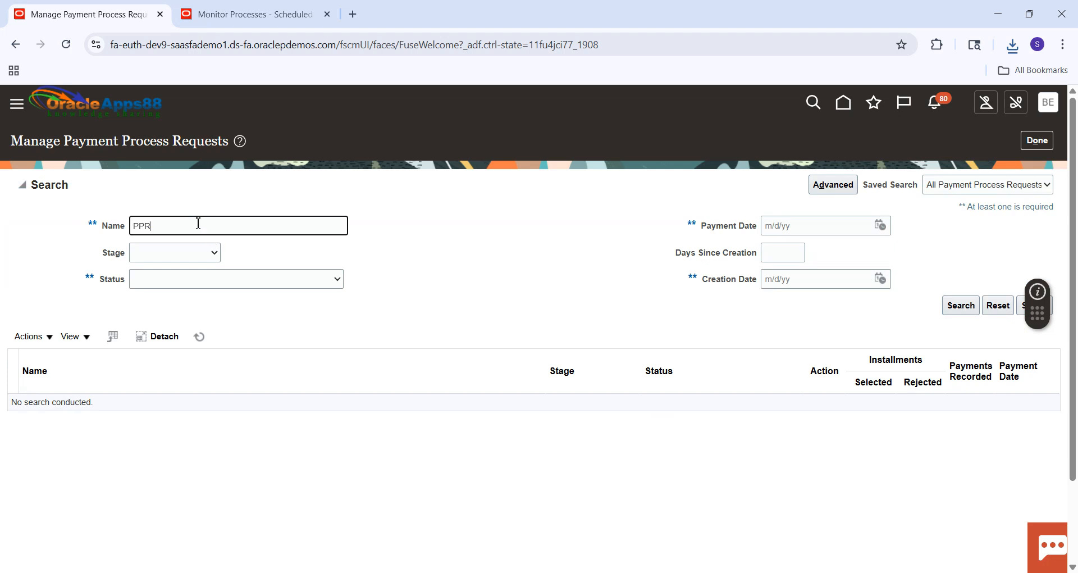
text(-701)
key(Return)
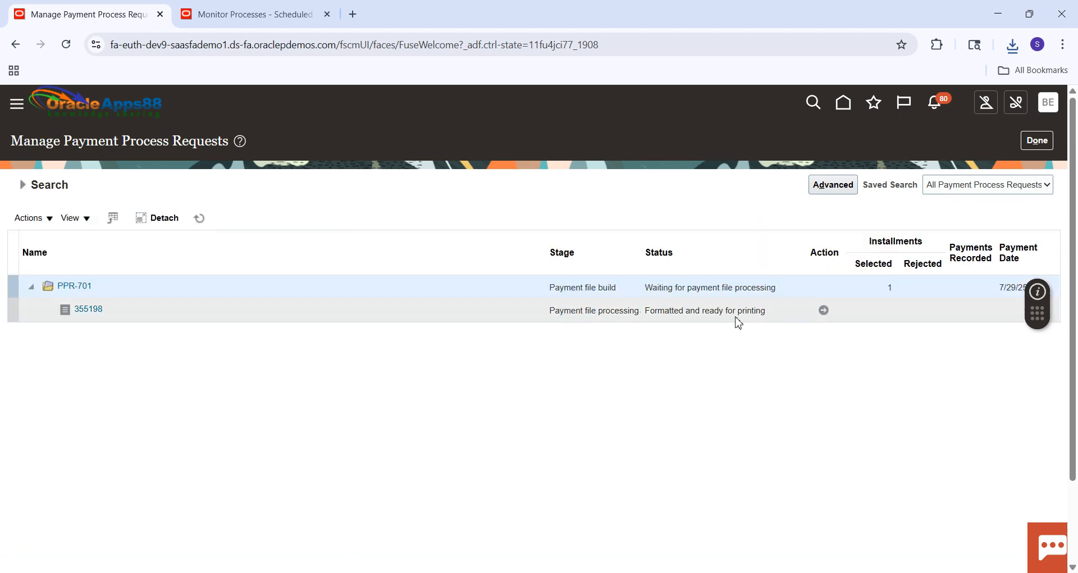
Print the payment documents for PPR-701's formatted payment file, and monitor the new Format Payment Files run in scheduled processes.
click(824, 311)
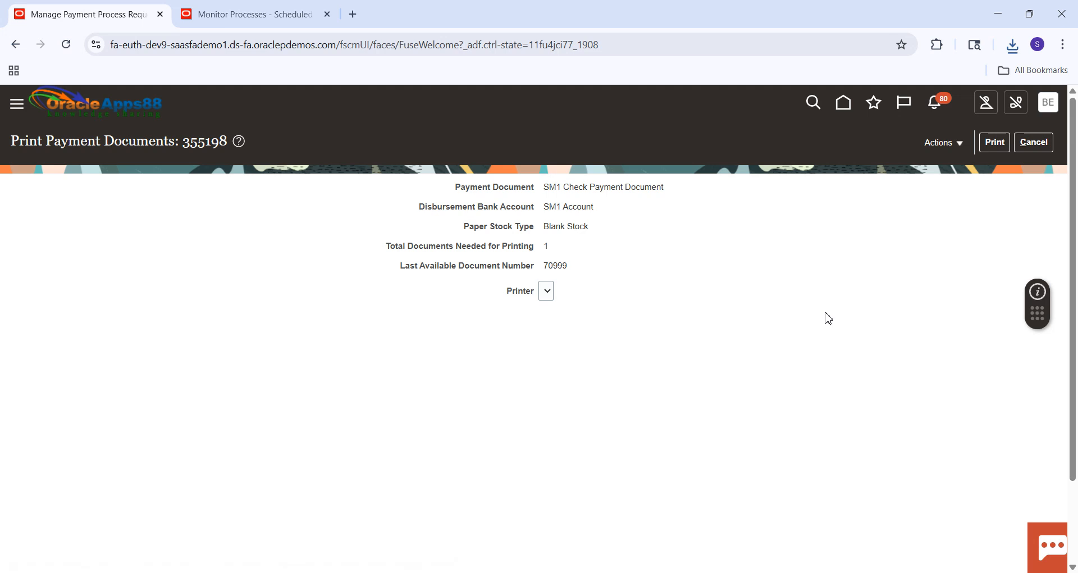
click(994, 144)
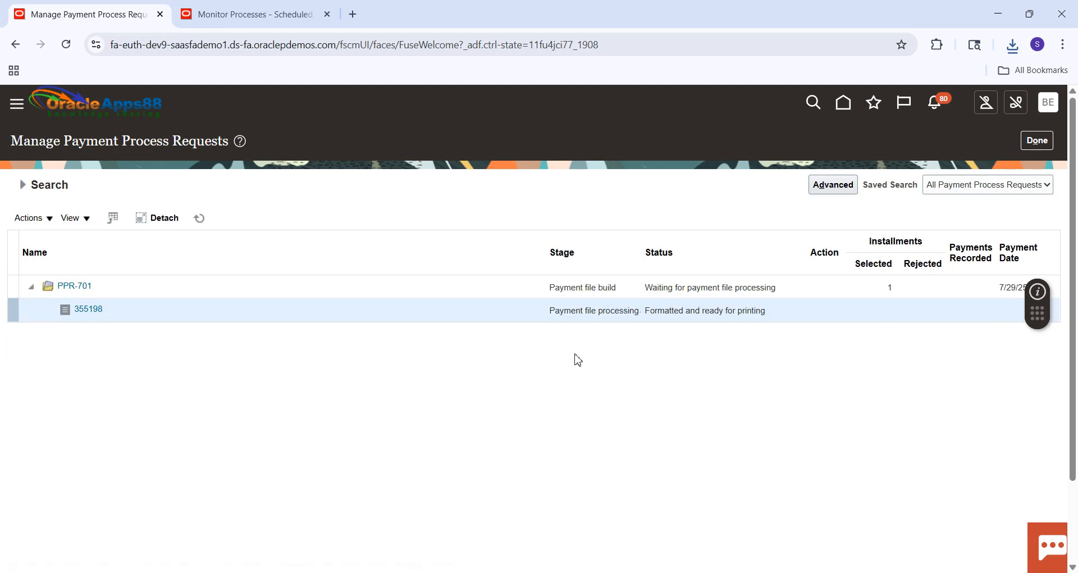
click(284, 22)
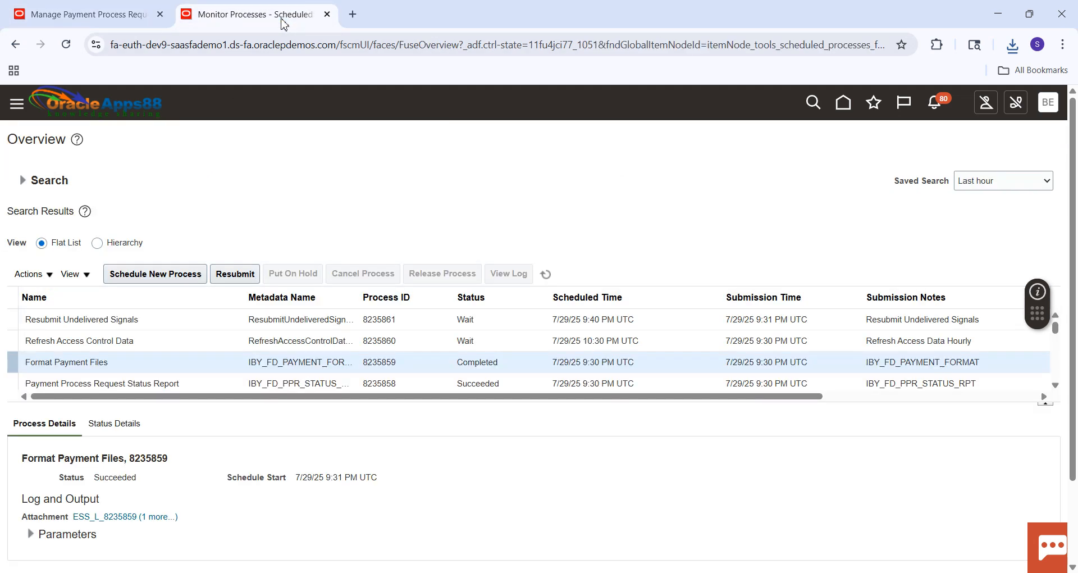
click(546, 274)
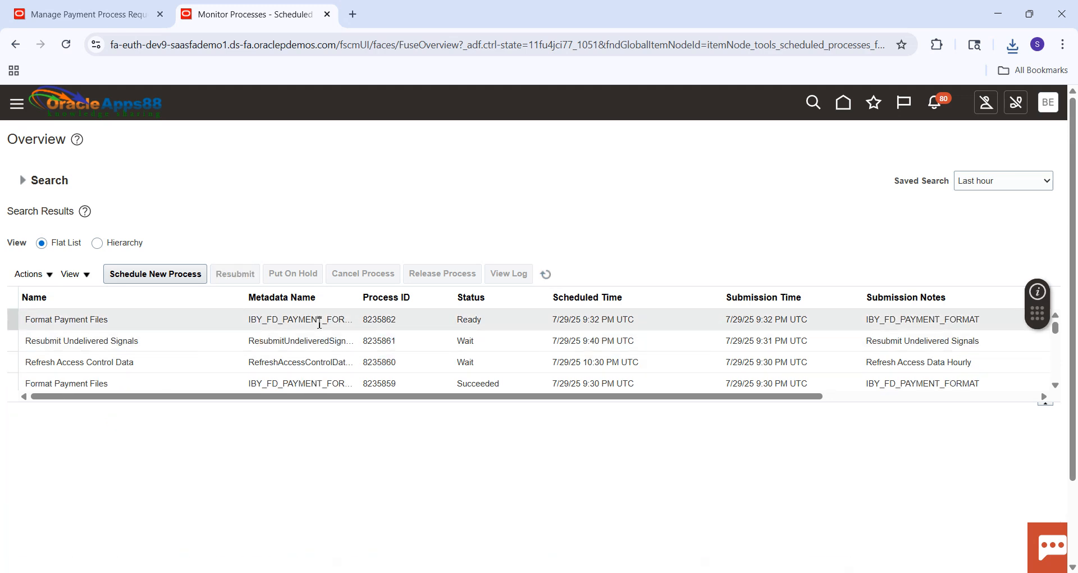
click(553, 277)
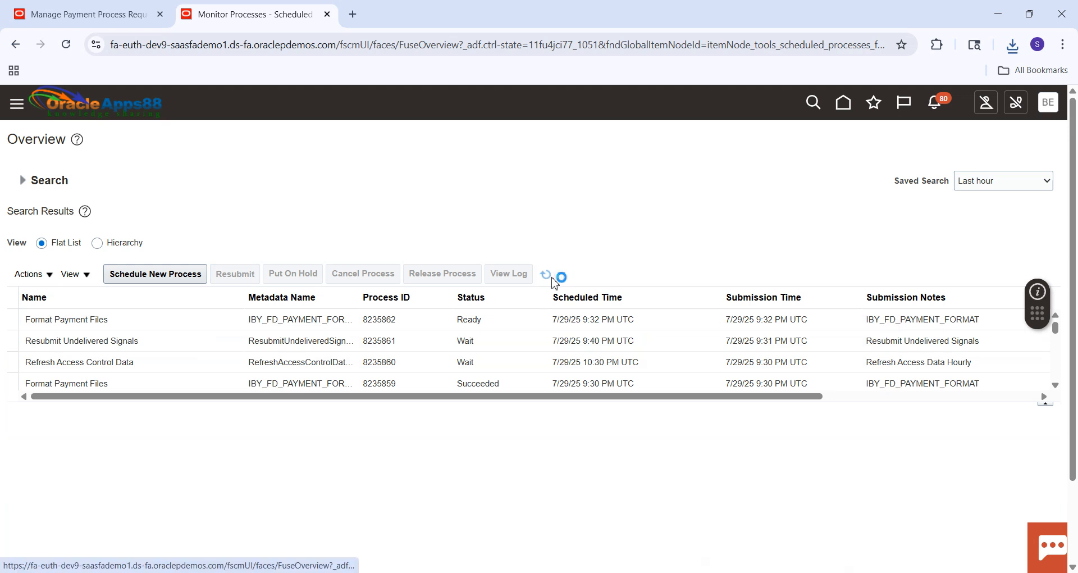
click(552, 277)
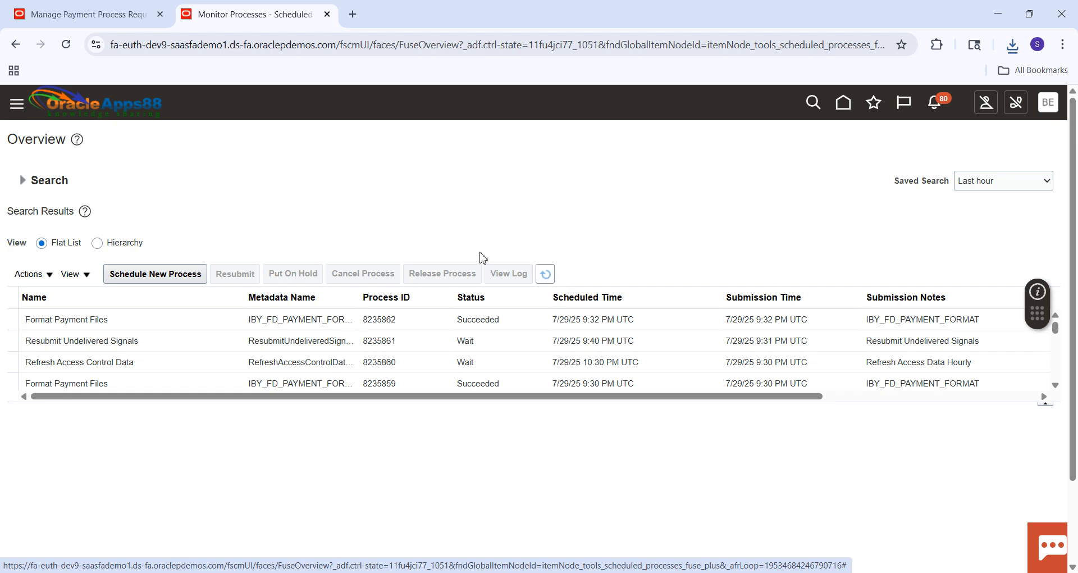
Return to the payment process requests session, reopen Manage Payment Process Requests from the Payments overview and search for PPR-701.
click(90, 15)
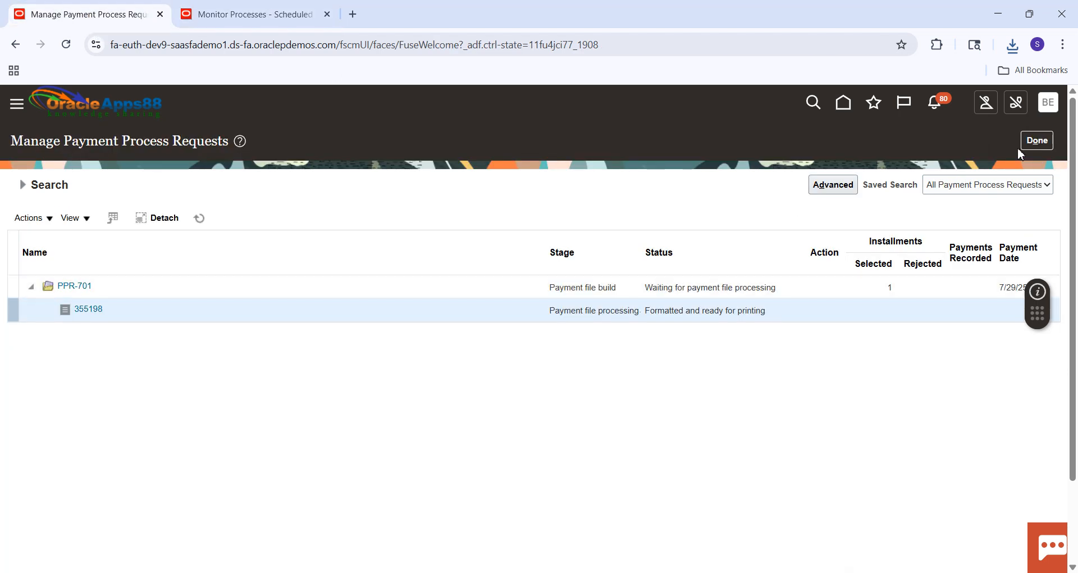
click(1034, 143)
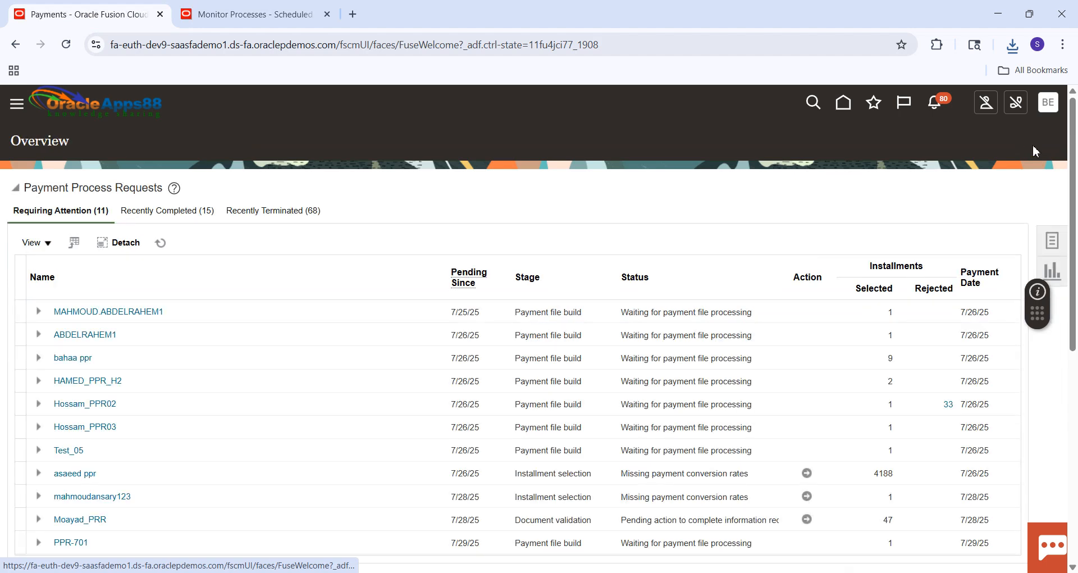
click(1053, 241)
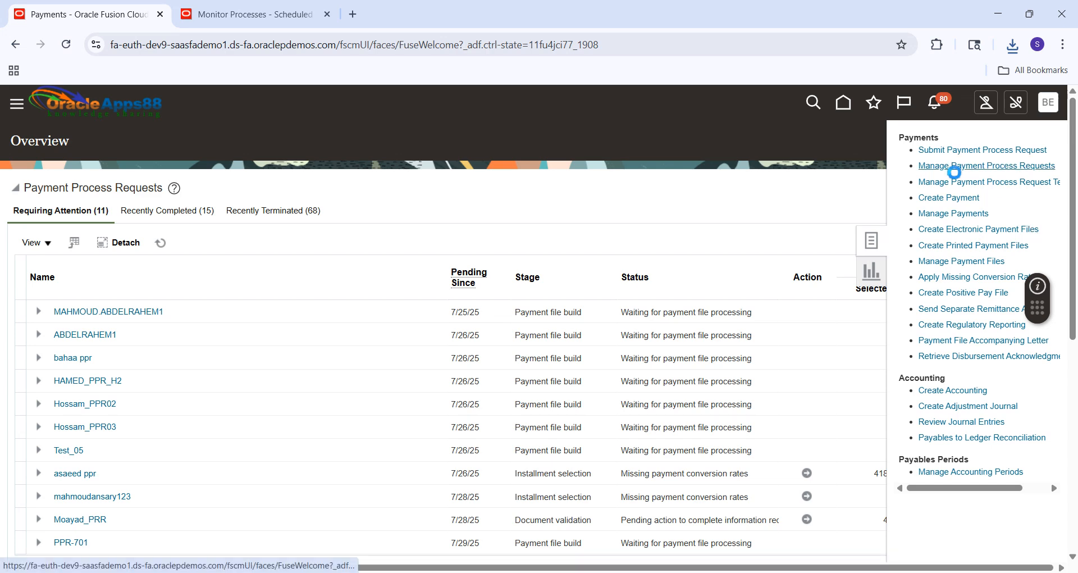
click(955, 167)
click(231, 233)
text(PPR-)
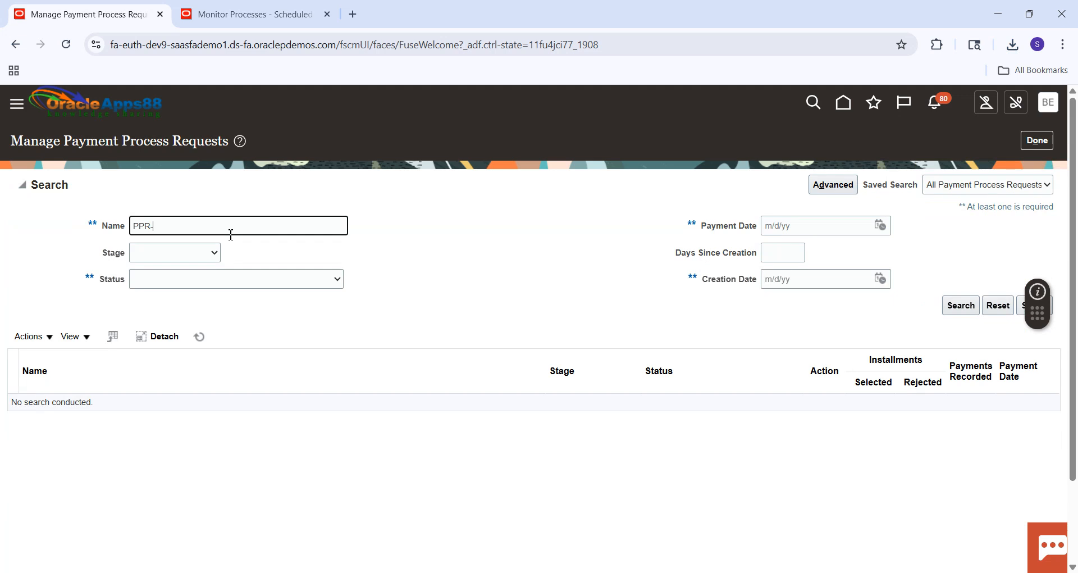
text(701)
key(Return)
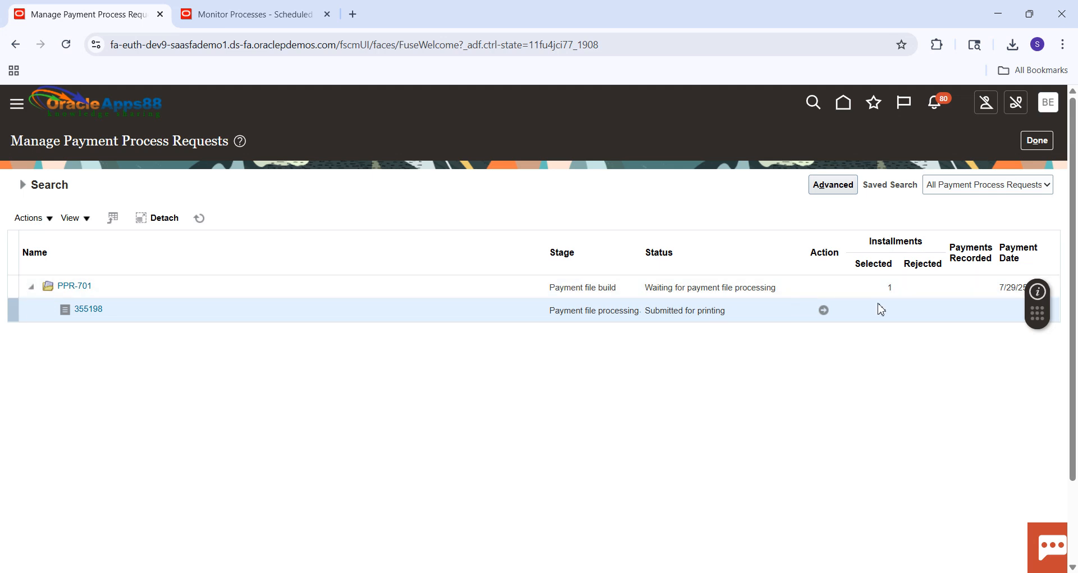
Open the action for PPR-701's payment file submitted for printing, then submit and confirm its print status with the check left as Printed.
click(823, 311)
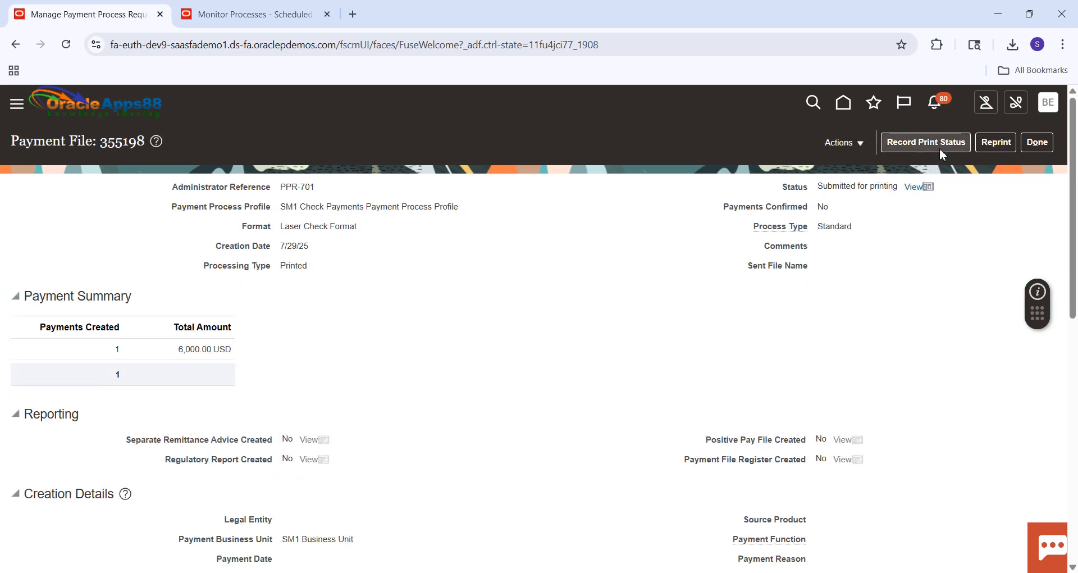
click(862, 145)
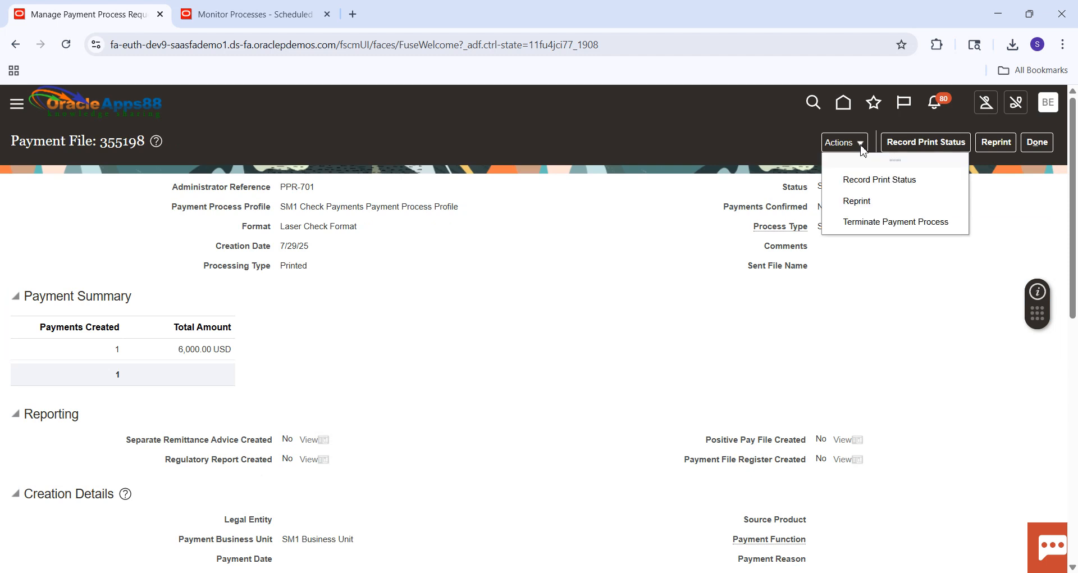
click(870, 180)
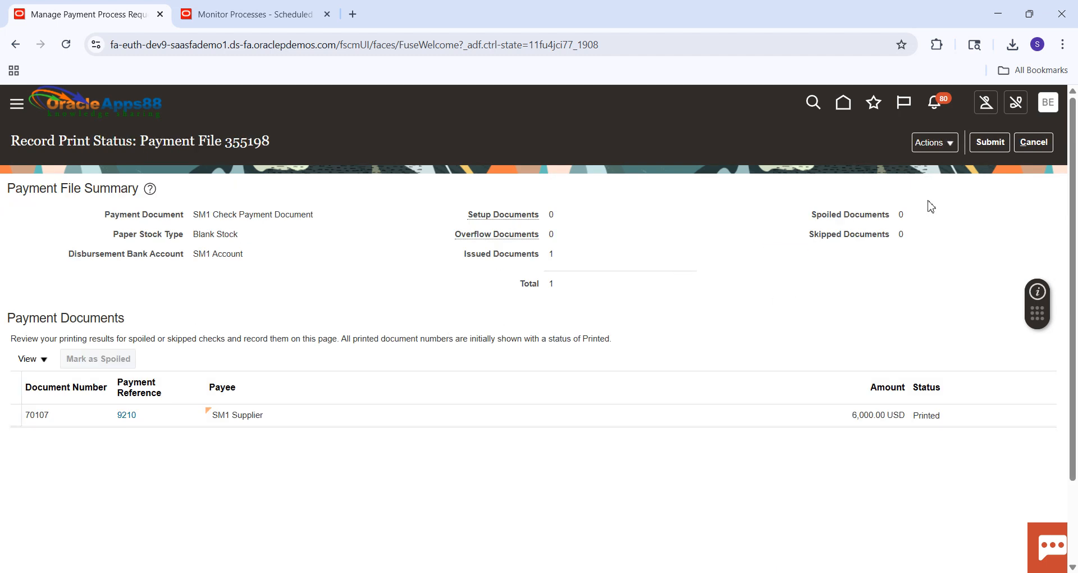
click(980, 145)
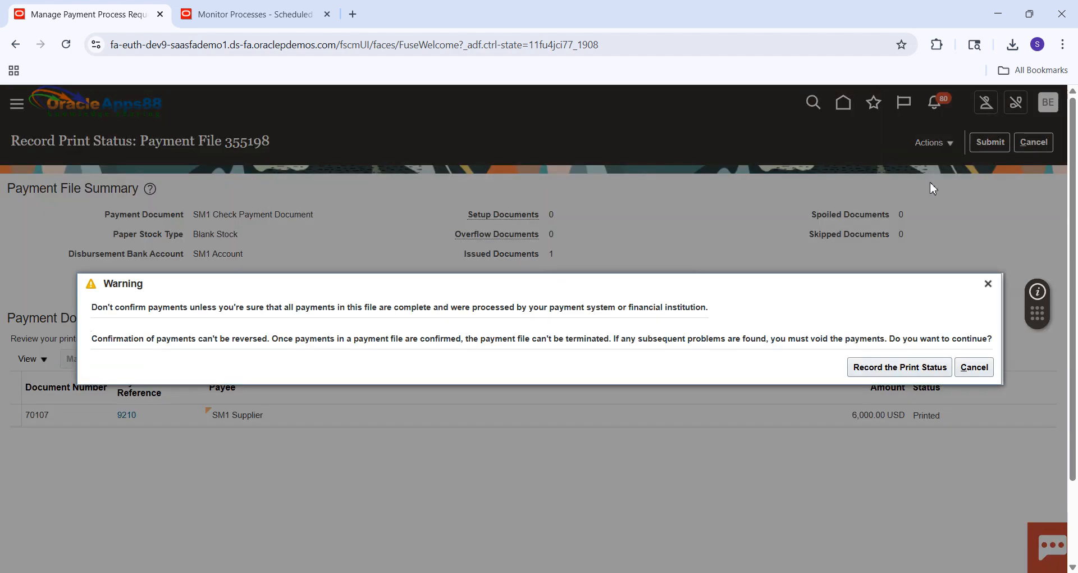
click(919, 371)
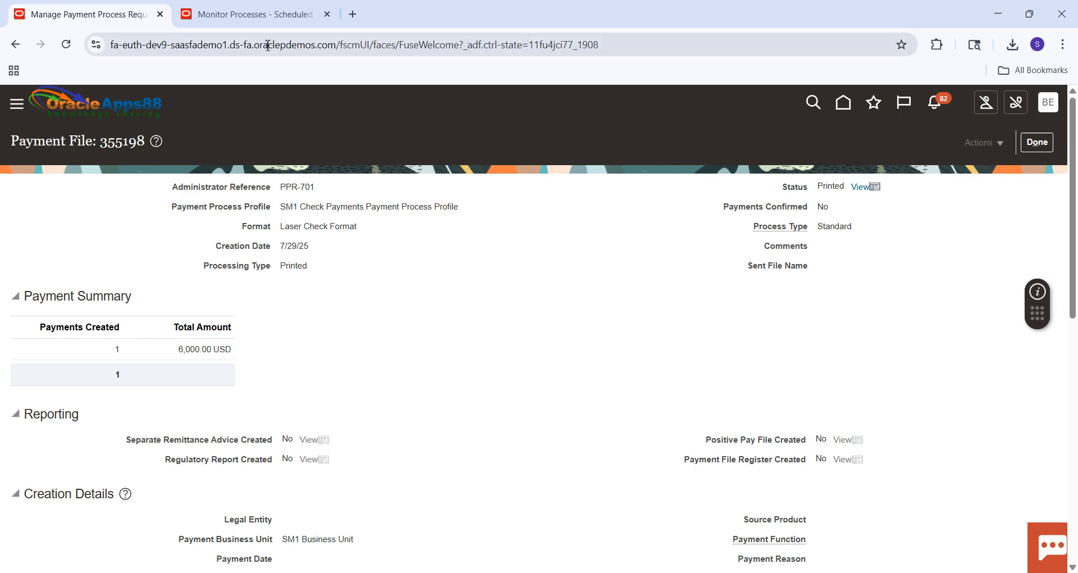
Refresh the scheduled processes list and check the status of the Payment File Confirmation process.
click(248, 16)
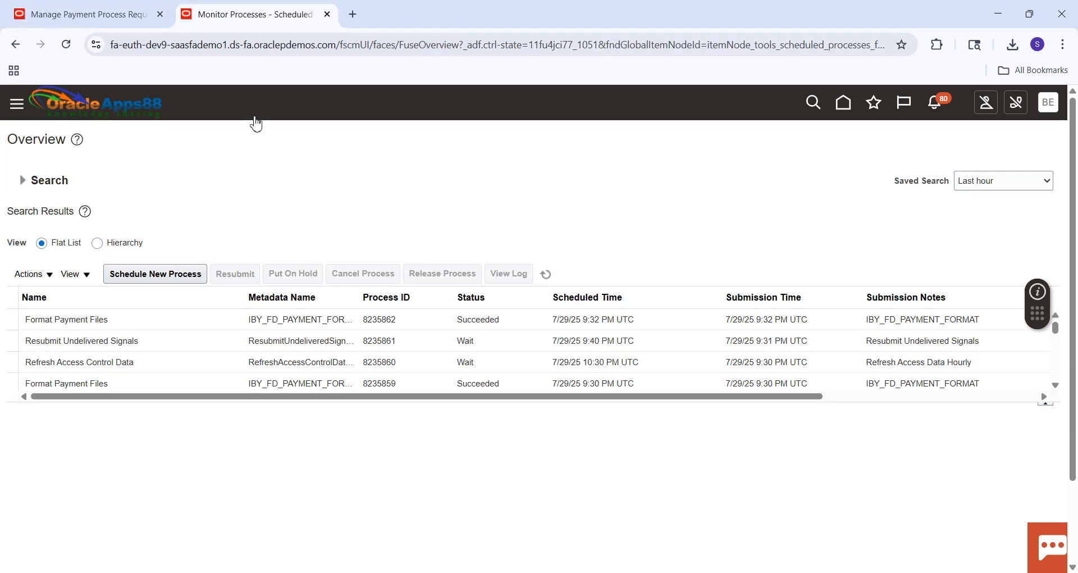
click(546, 274)
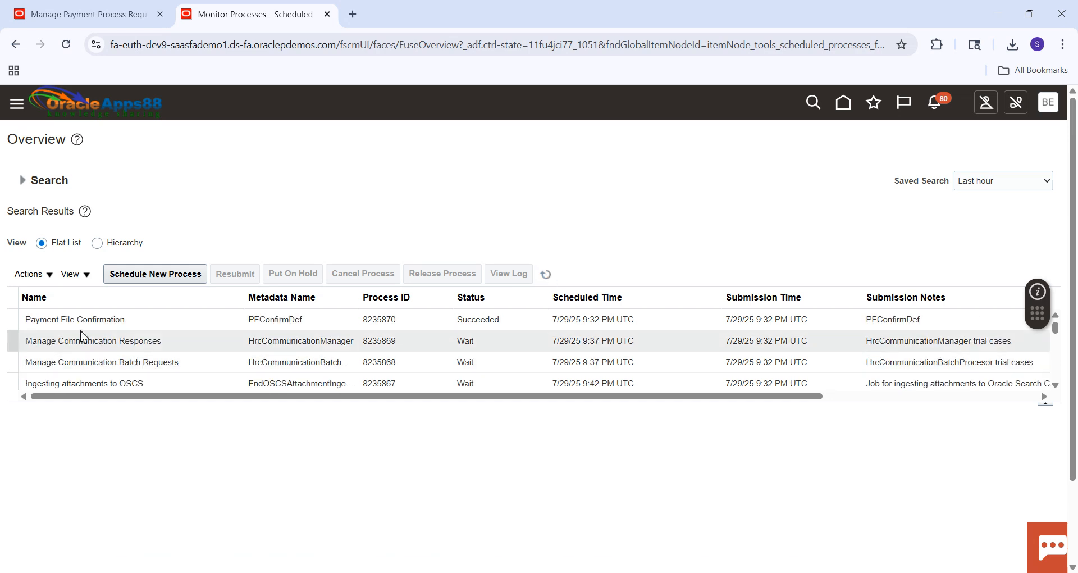
click(547, 275)
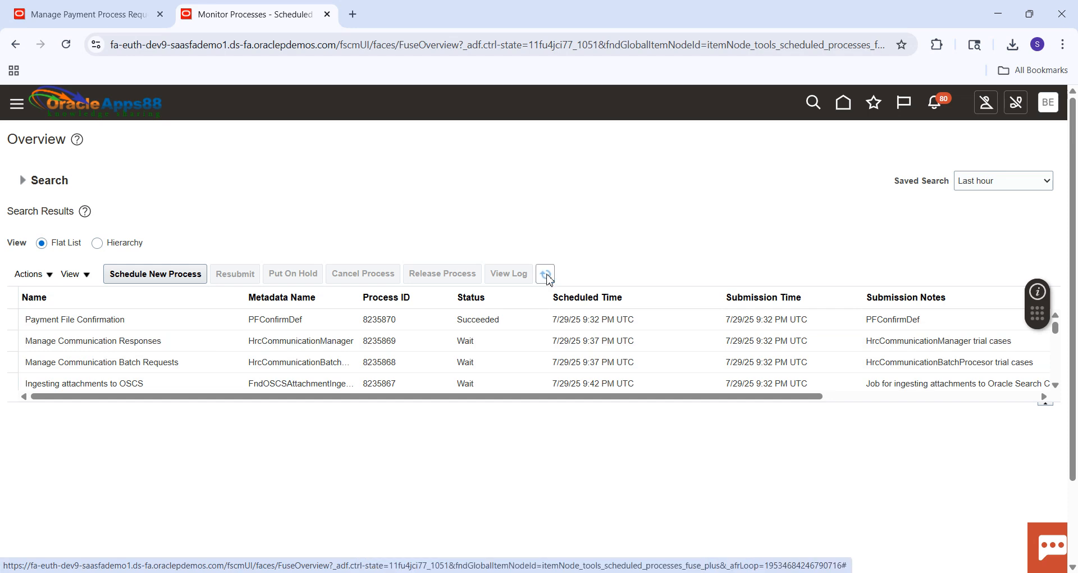
Leave the payment file, open Manage Invoices from the Invoices work area and search for invoice number 7008.
click(85, 17)
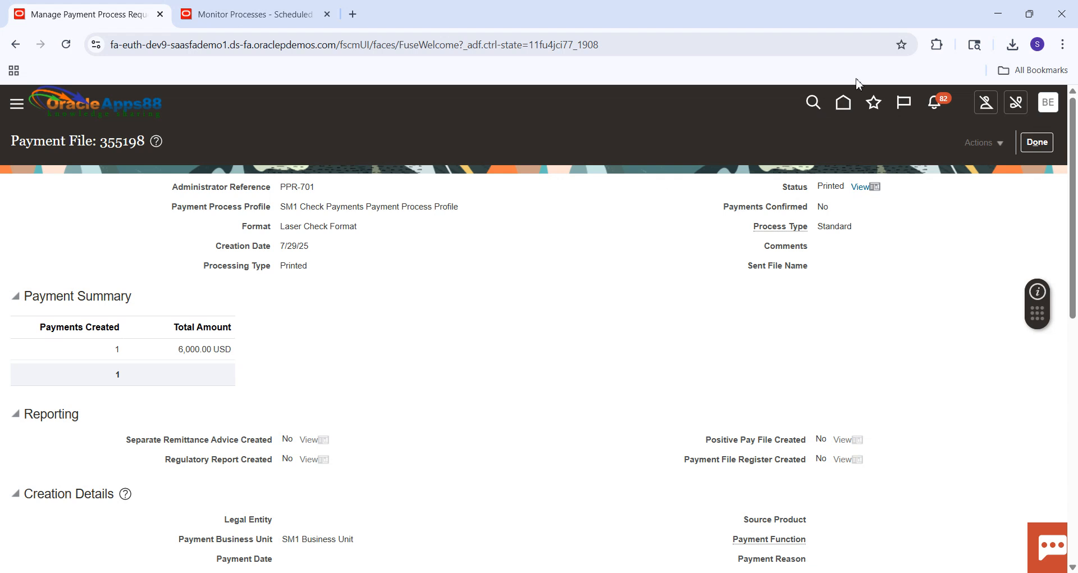
click(847, 104)
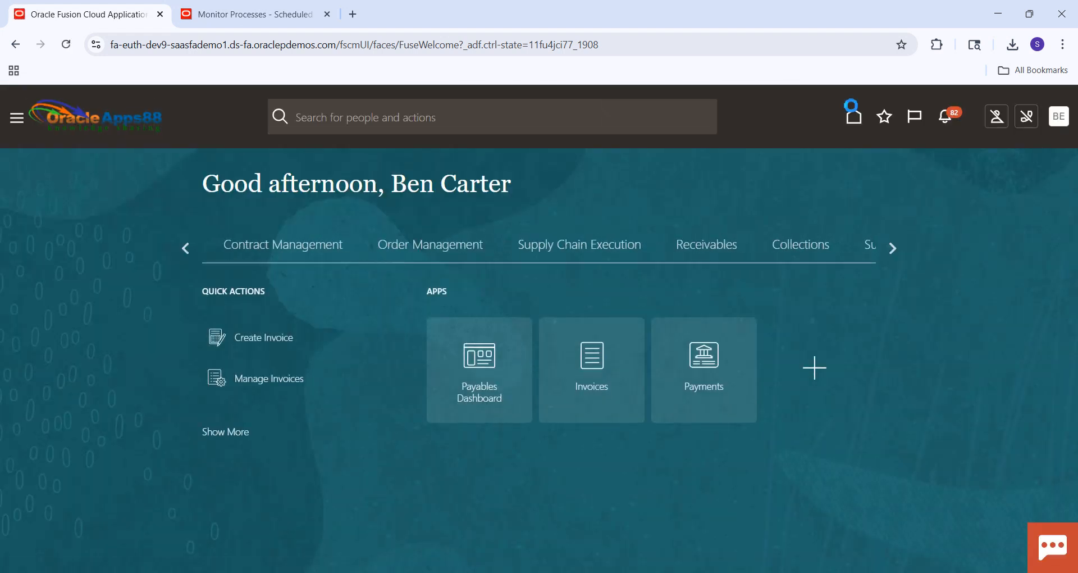
click(580, 368)
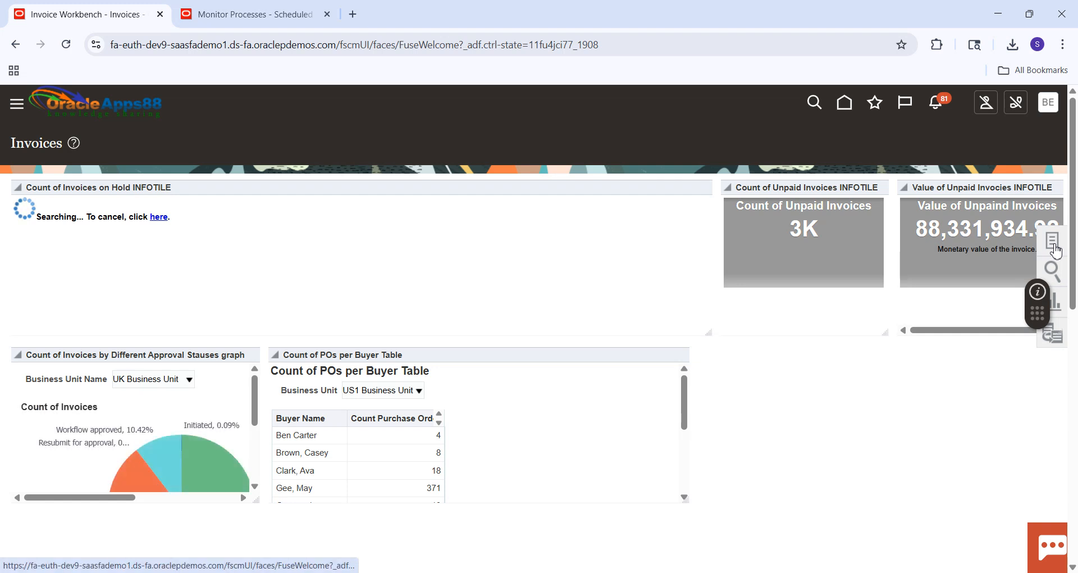
click(1052, 246)
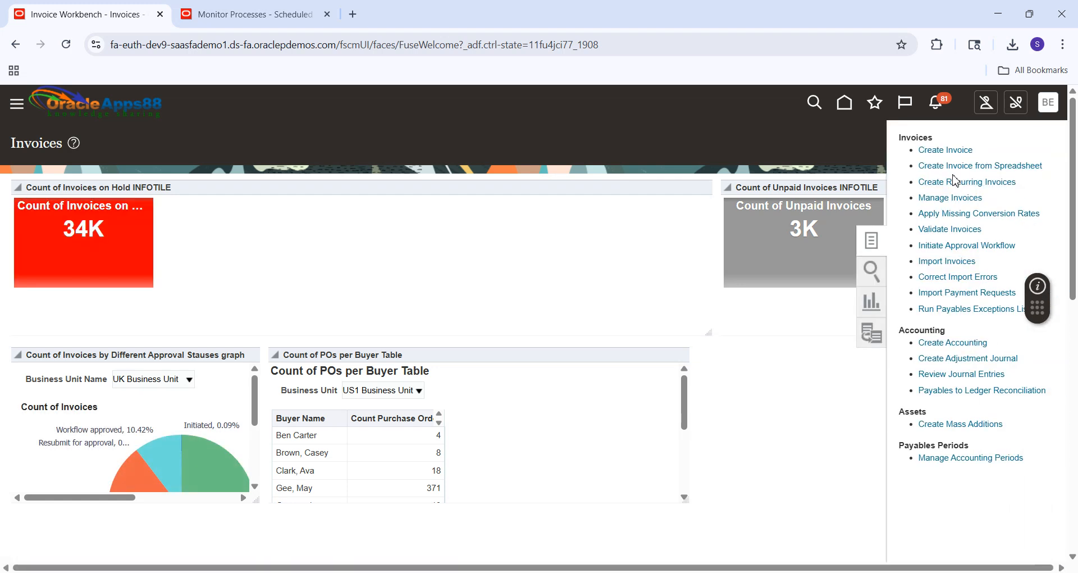
click(941, 200)
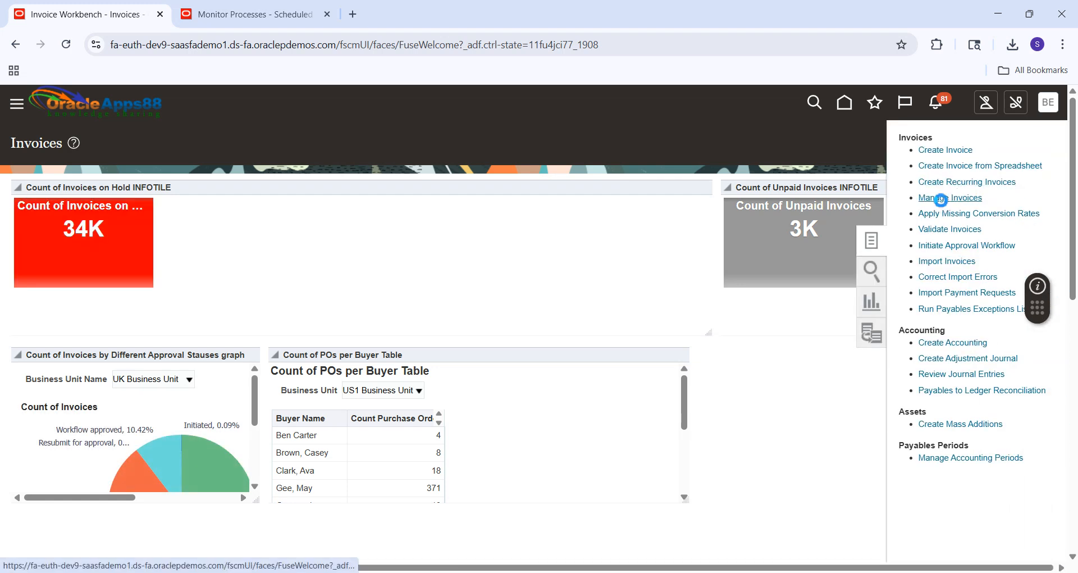
click(276, 282)
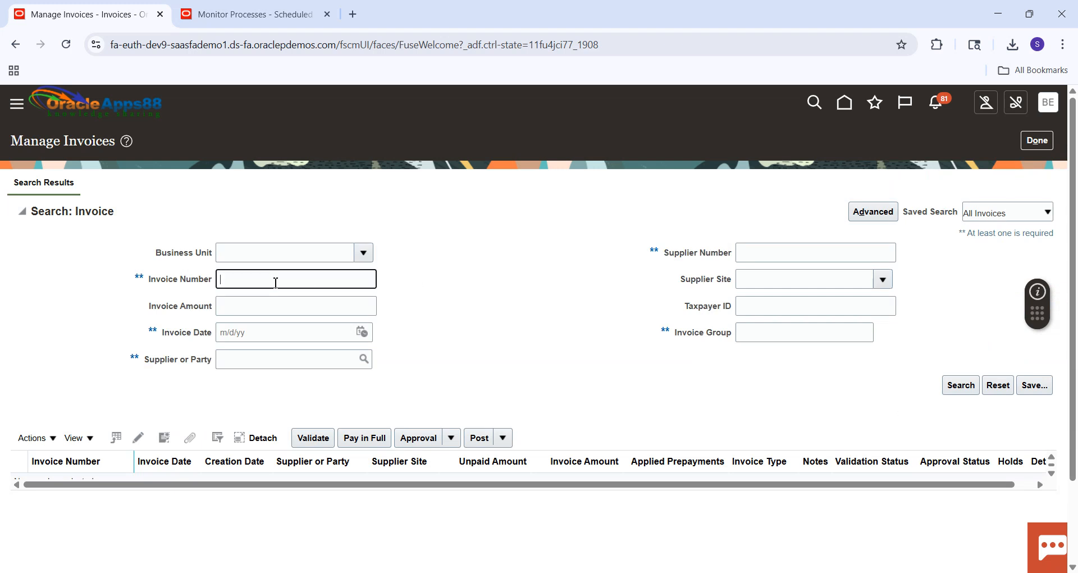
text(7008)
key(Return)
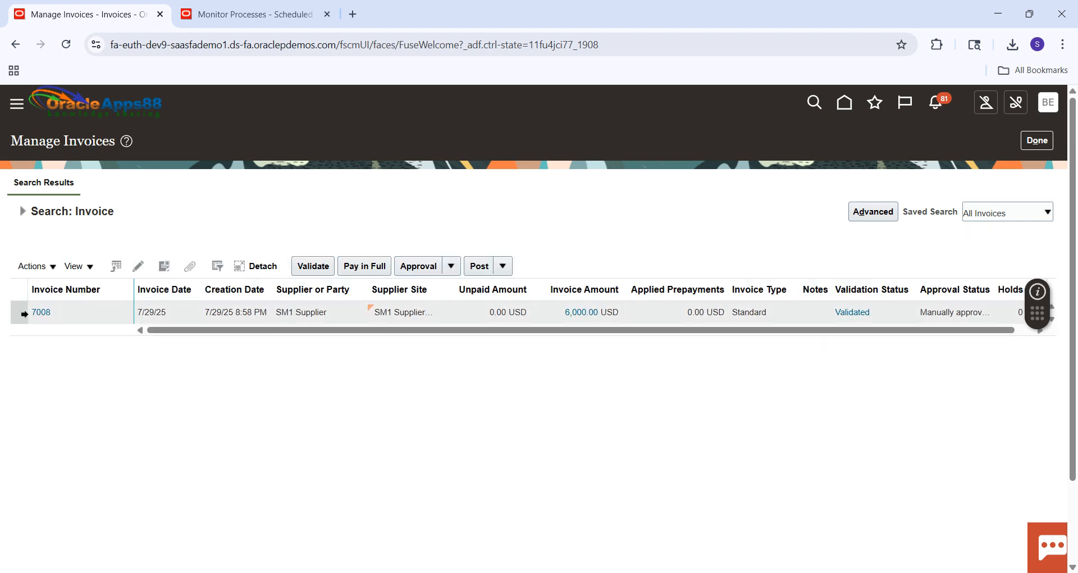
Open invoice 7008, check its validation, approval, accounting and payment statuses in the Invoice Summary, and close the invoice.
click(38, 313)
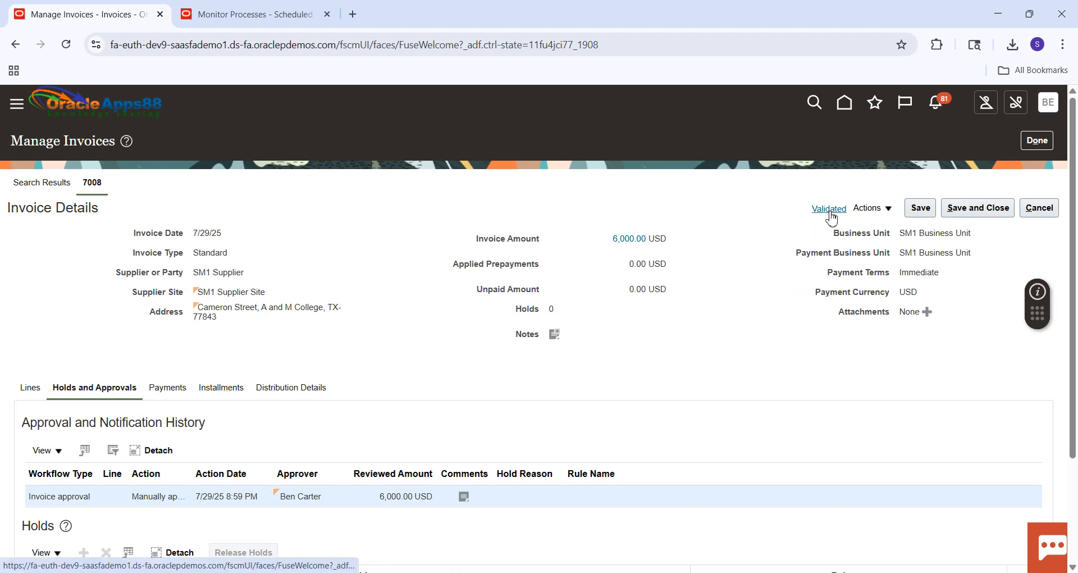
click(829, 210)
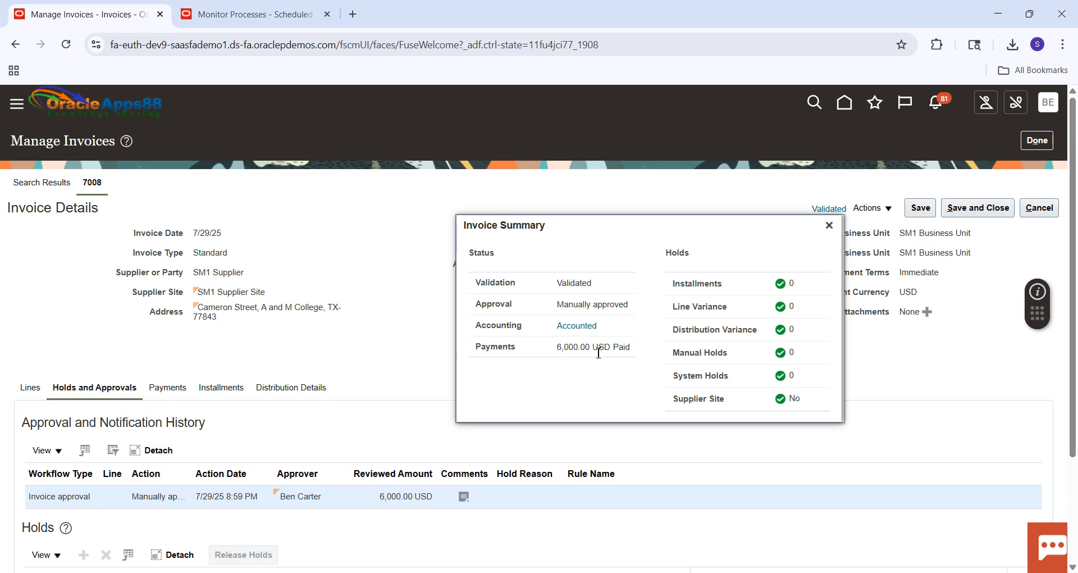
click(829, 225)
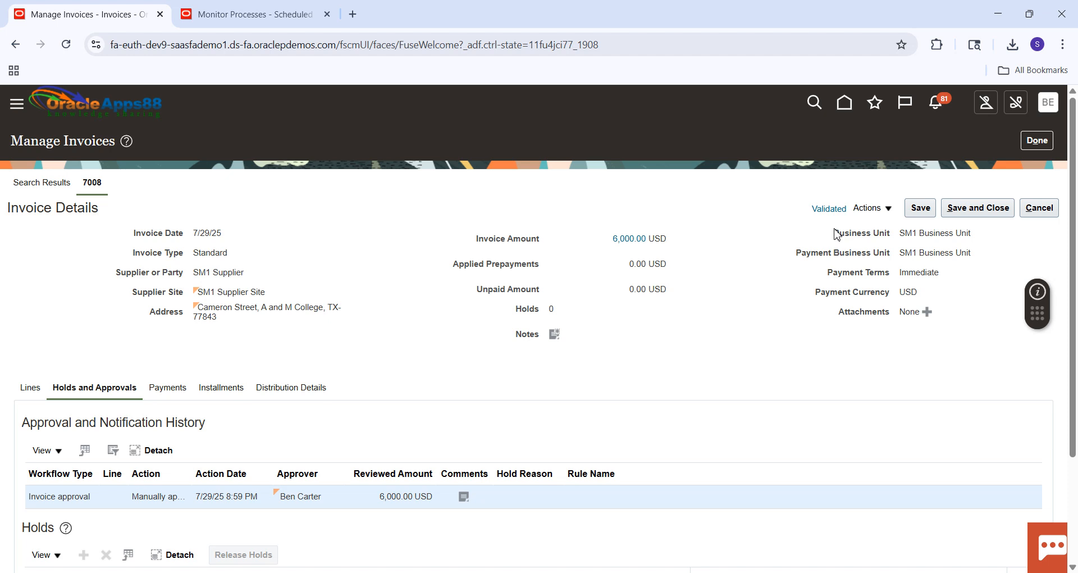
click(1033, 145)
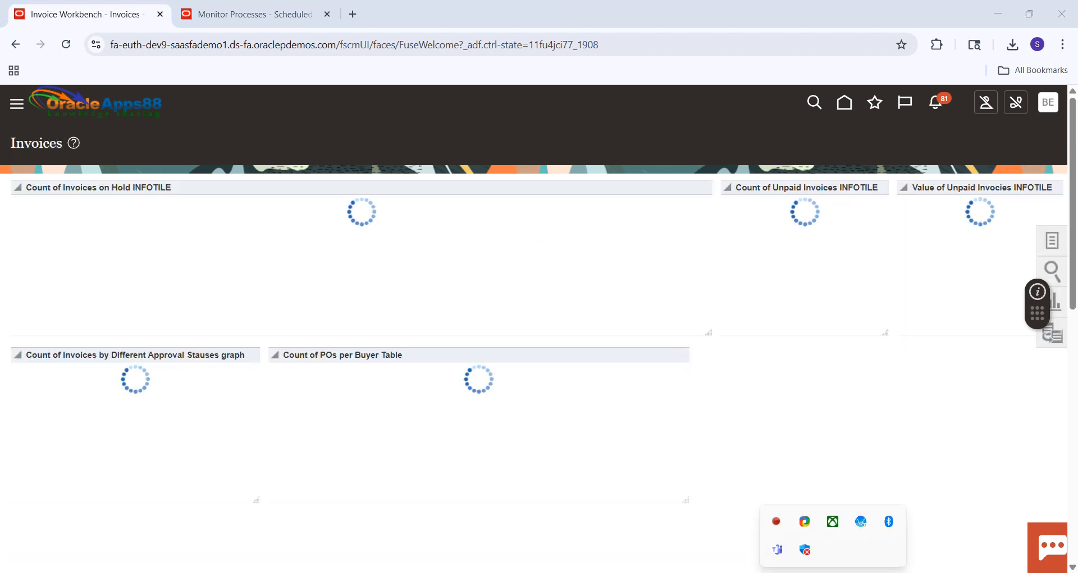